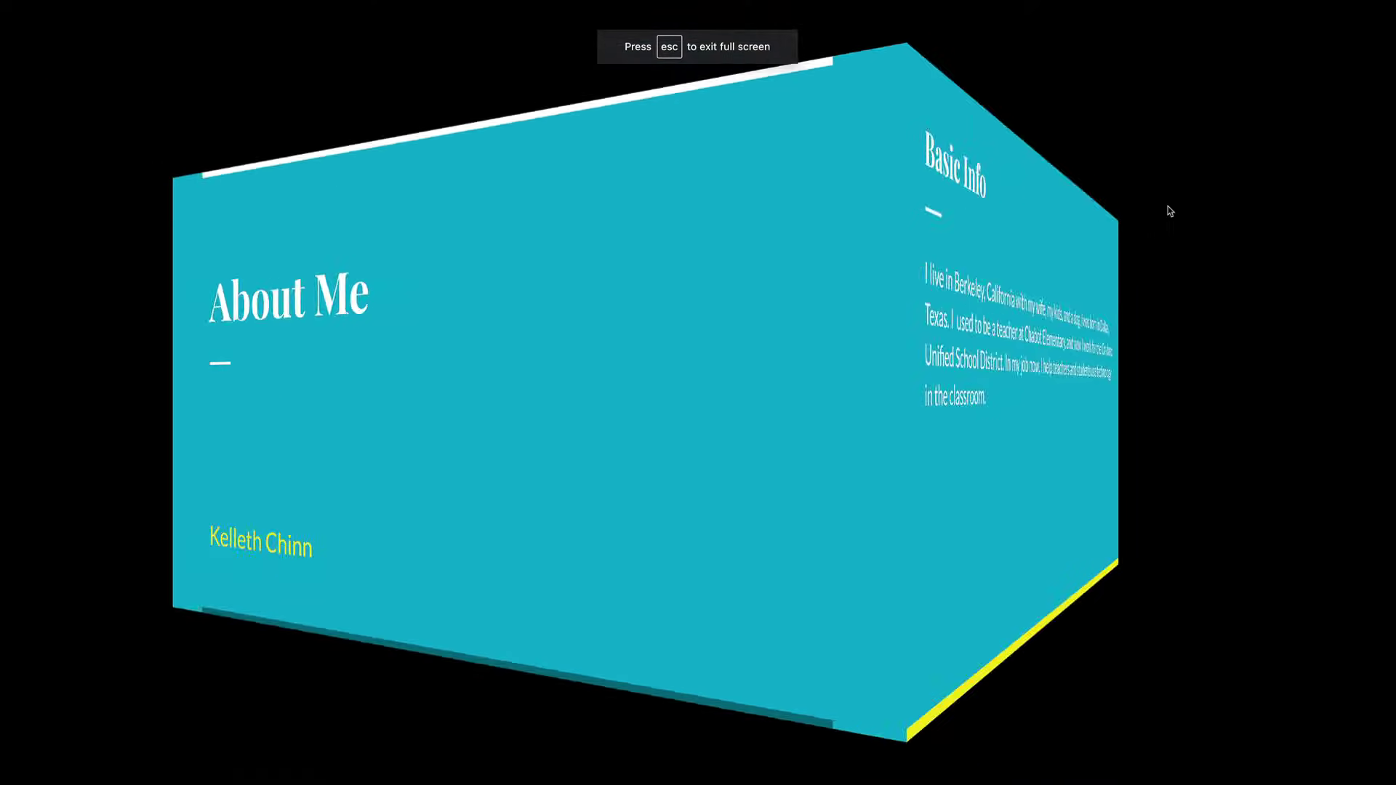
pyautogui.press('Right')
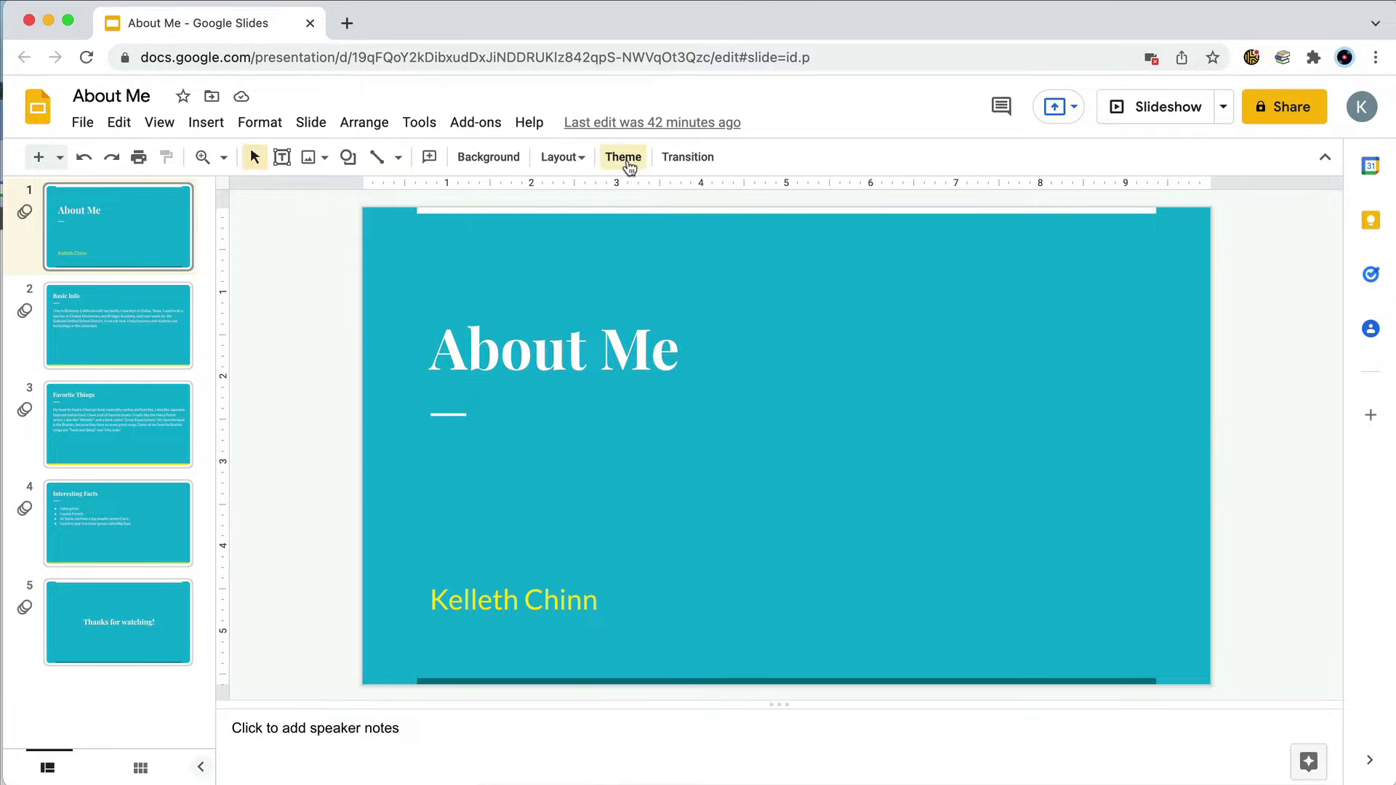
# Step: Preview the Simple Dark and Focus themes, then apply Simple Light to the deck
pyautogui.click(623, 158)
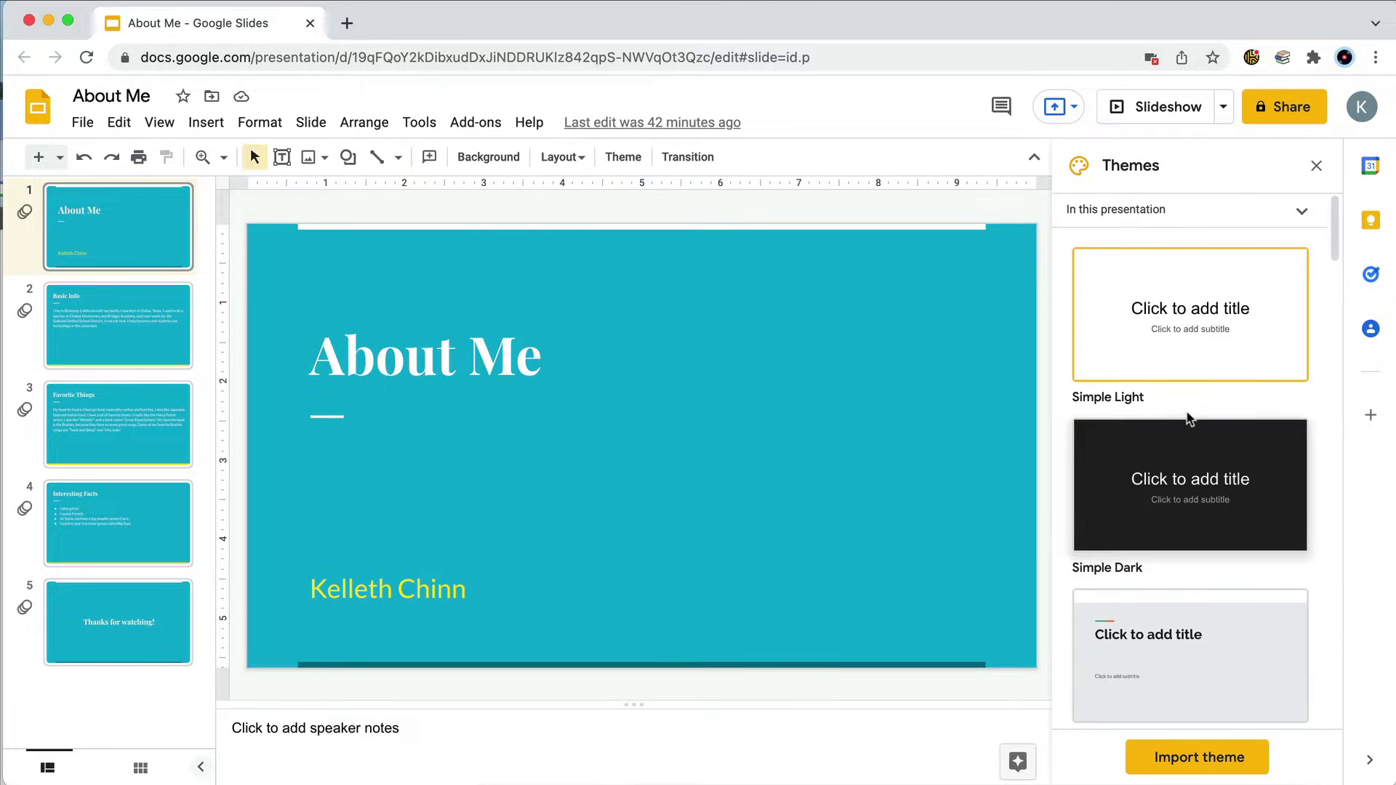
pyautogui.click(1169, 519)
pyautogui.scroll(-5, 1167, 502)
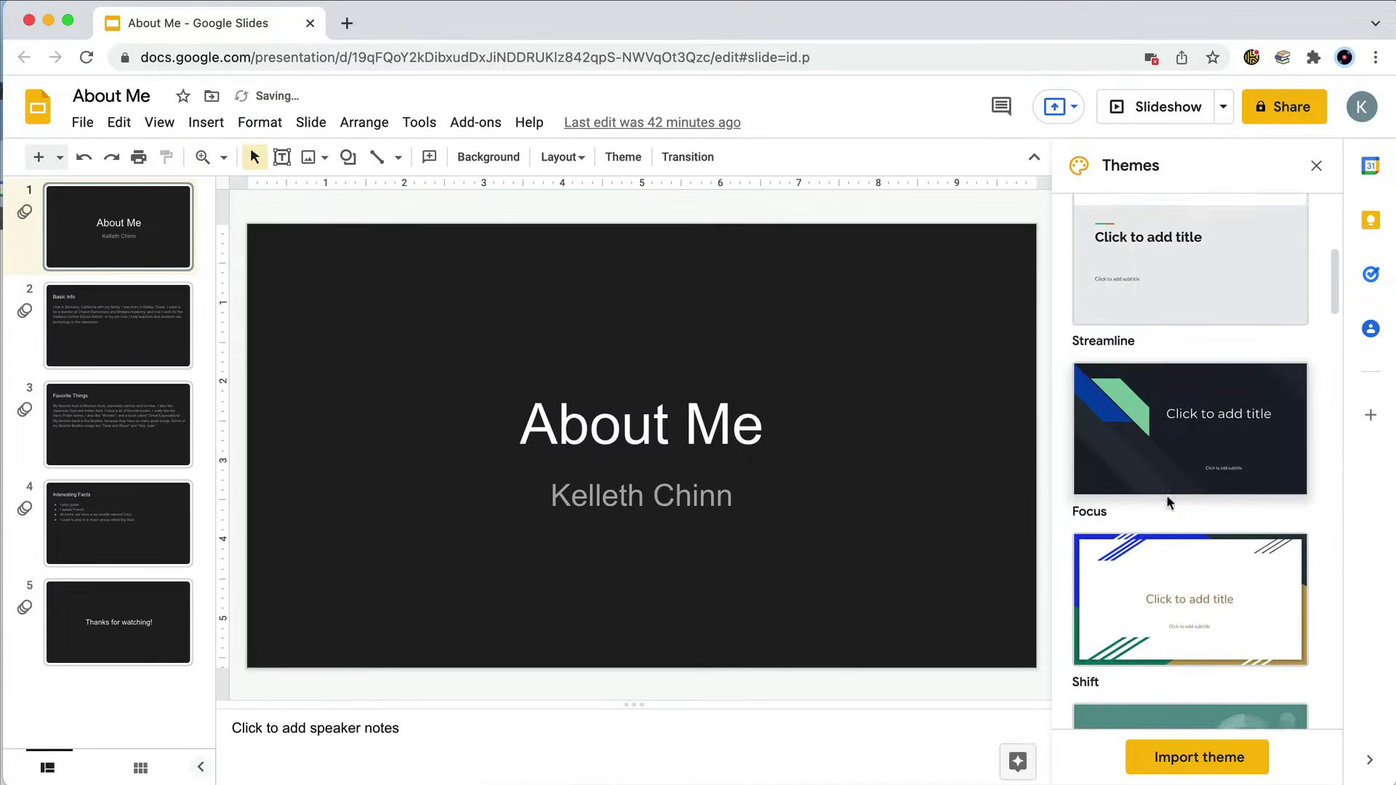
pyautogui.click(1170, 437)
pyautogui.scroll(4, 1172, 440)
pyautogui.scroll(1, 1171, 439)
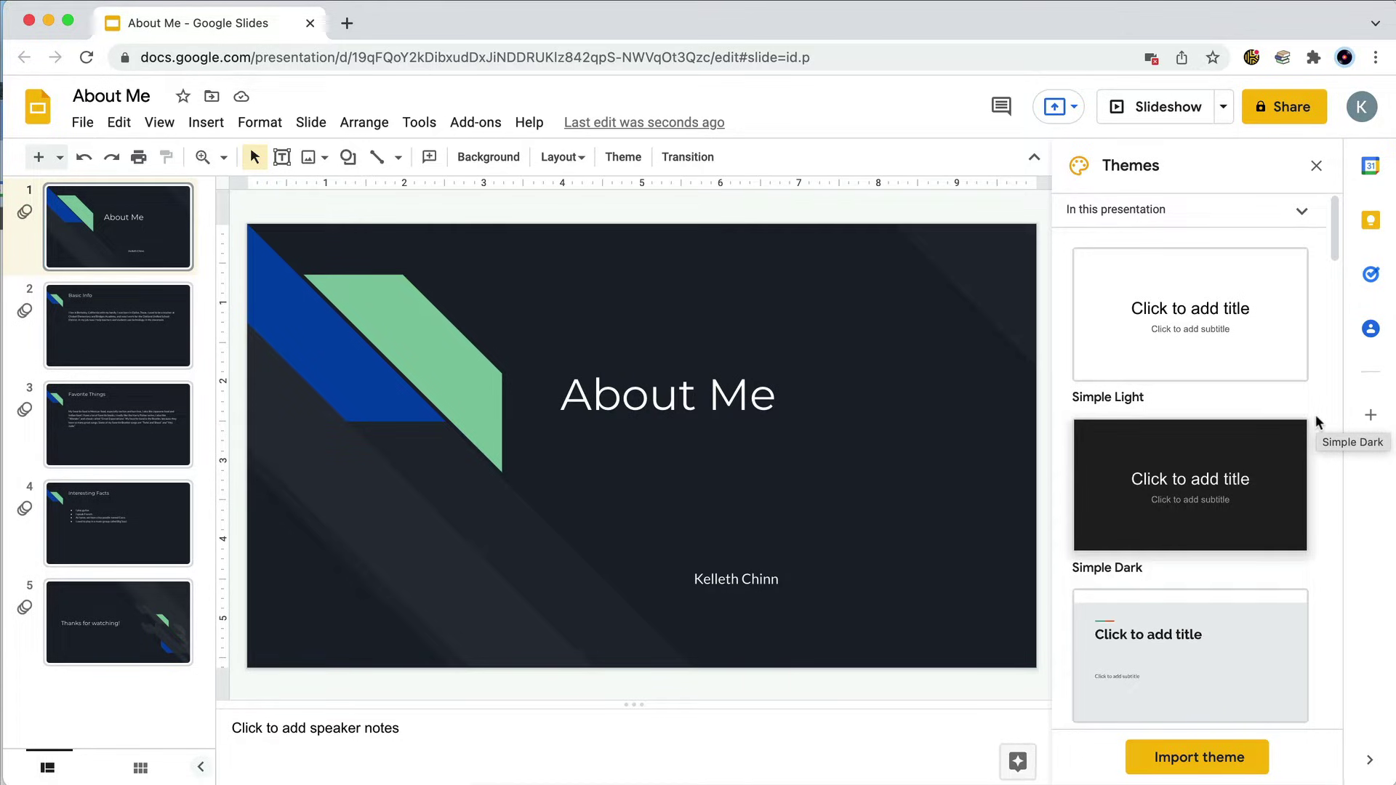
pyautogui.click(1263, 374)
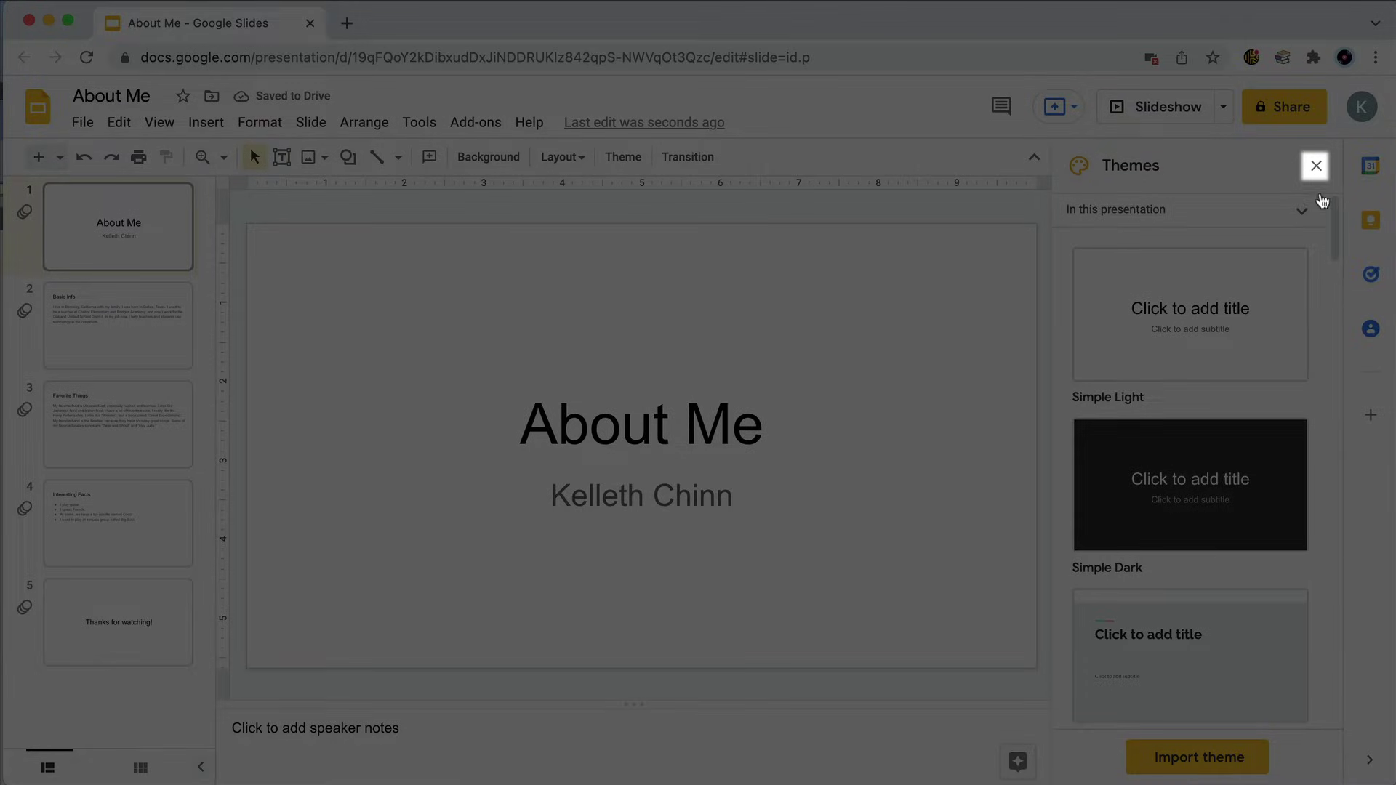
pyautogui.click(1317, 167)
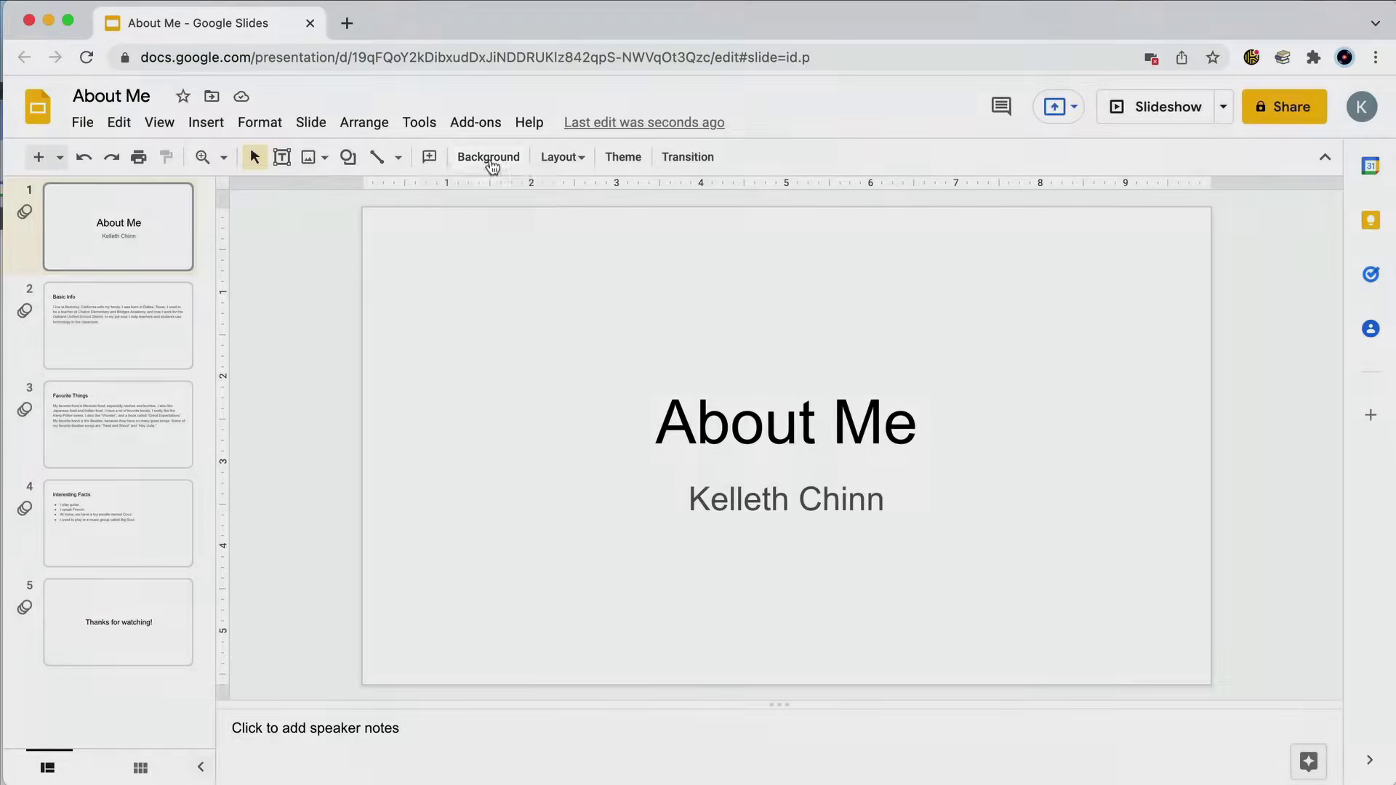
# Step: Set a red slide background and add it to the theme so all five slides turn red
pyautogui.click(492, 170)
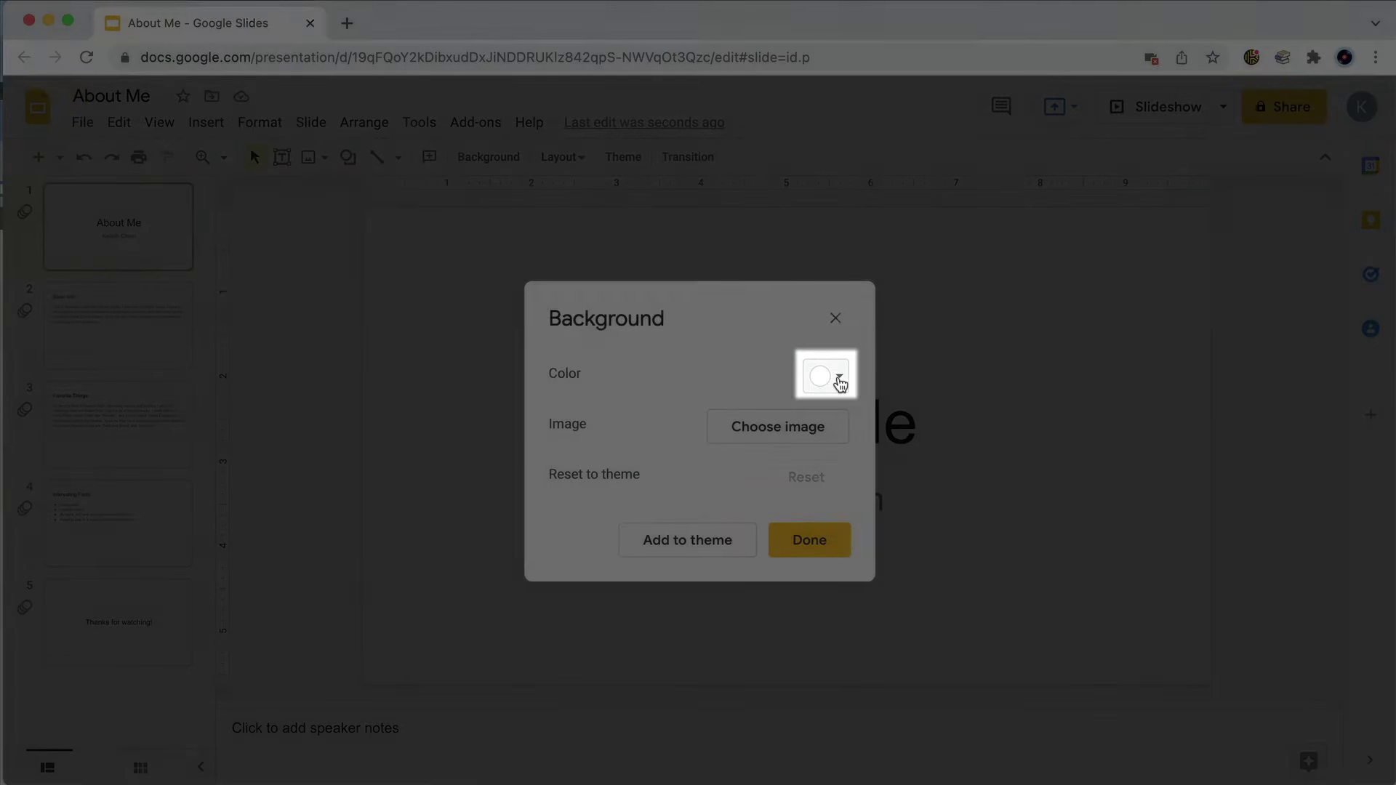
pyautogui.click(839, 378)
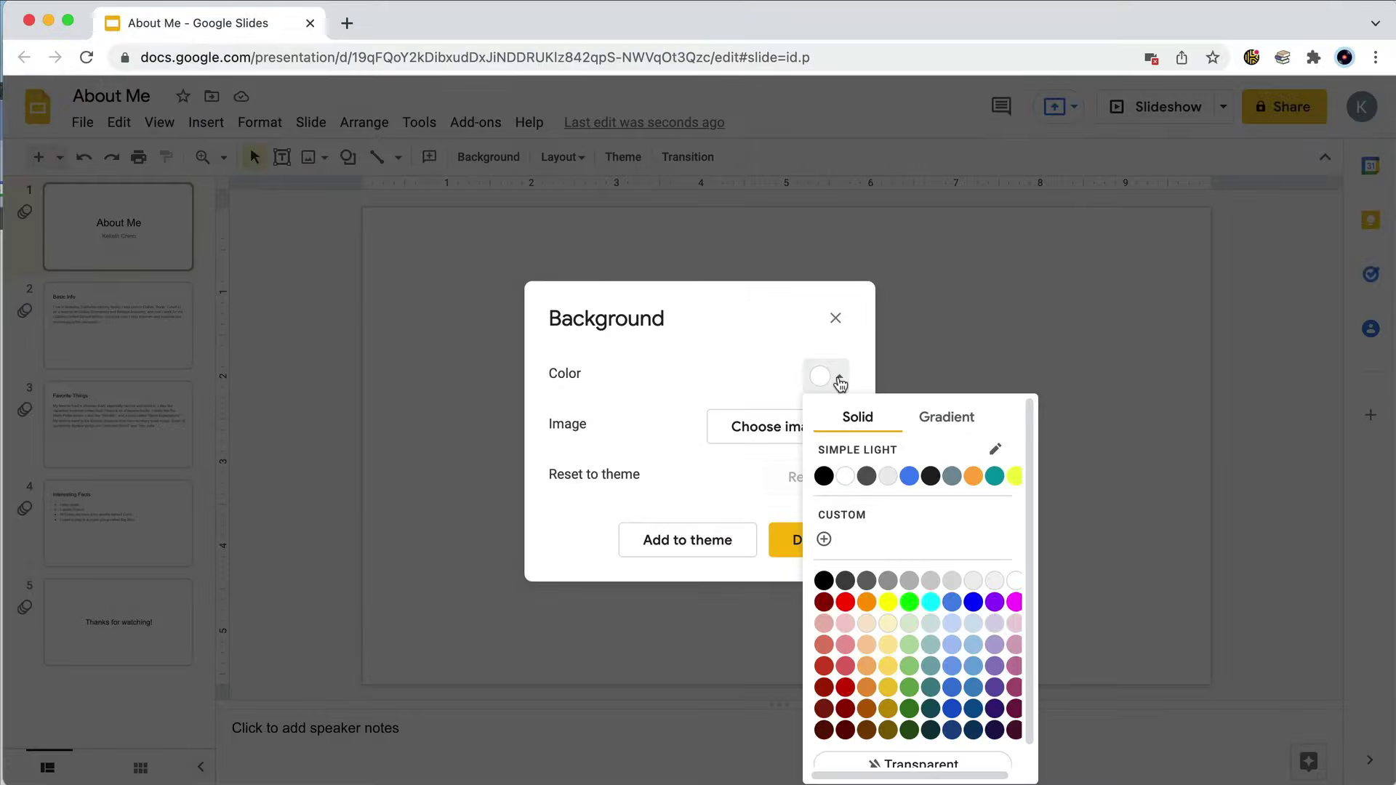
pyautogui.click(845, 687)
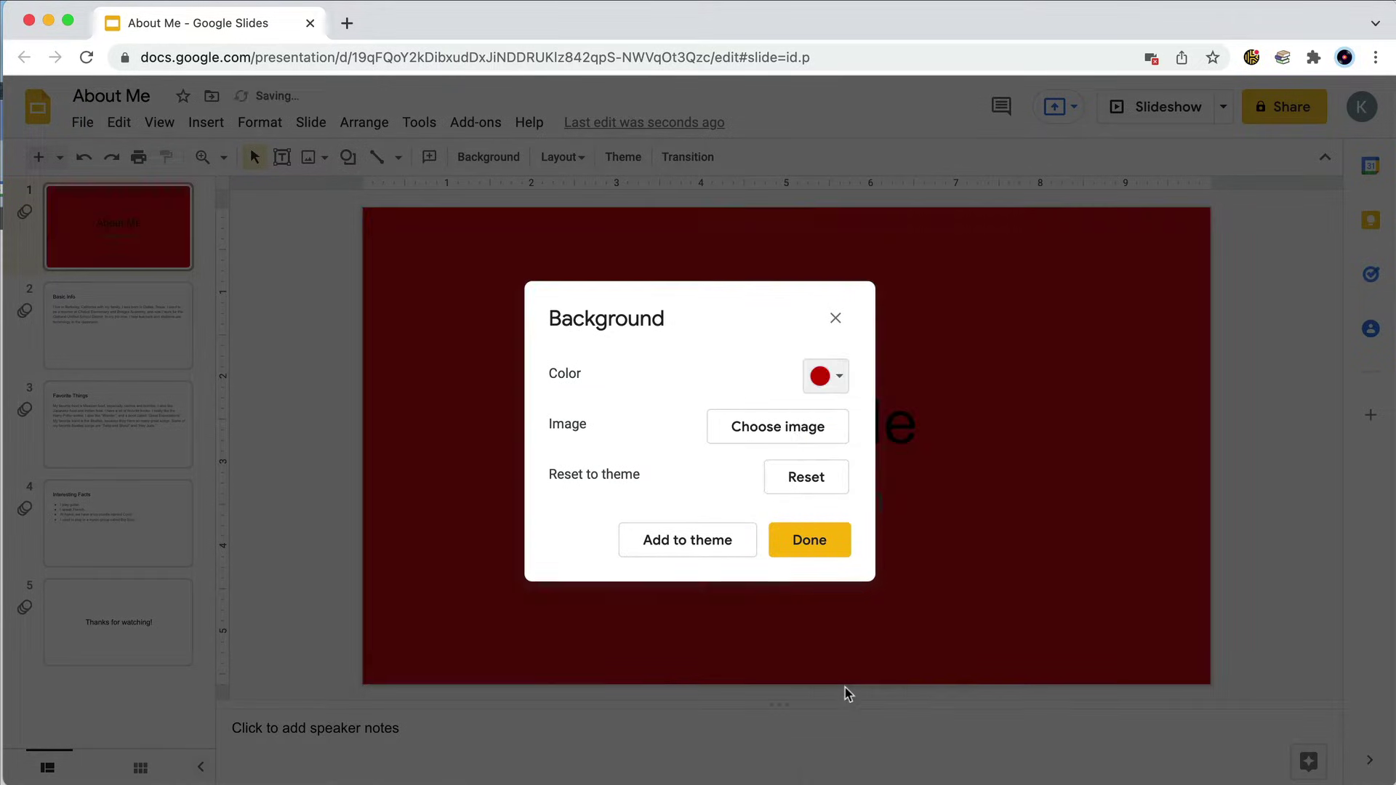
pyautogui.click(820, 542)
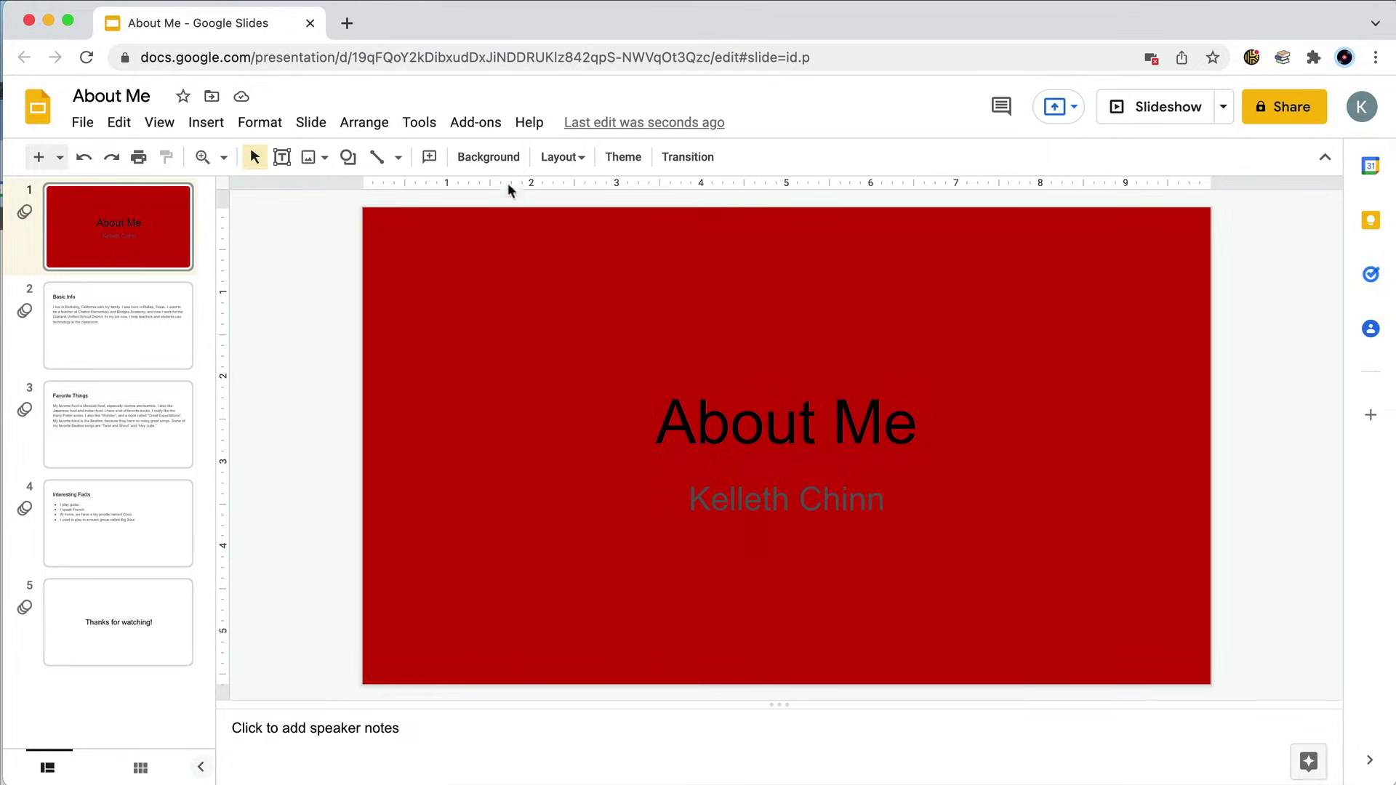
pyautogui.click(494, 162)
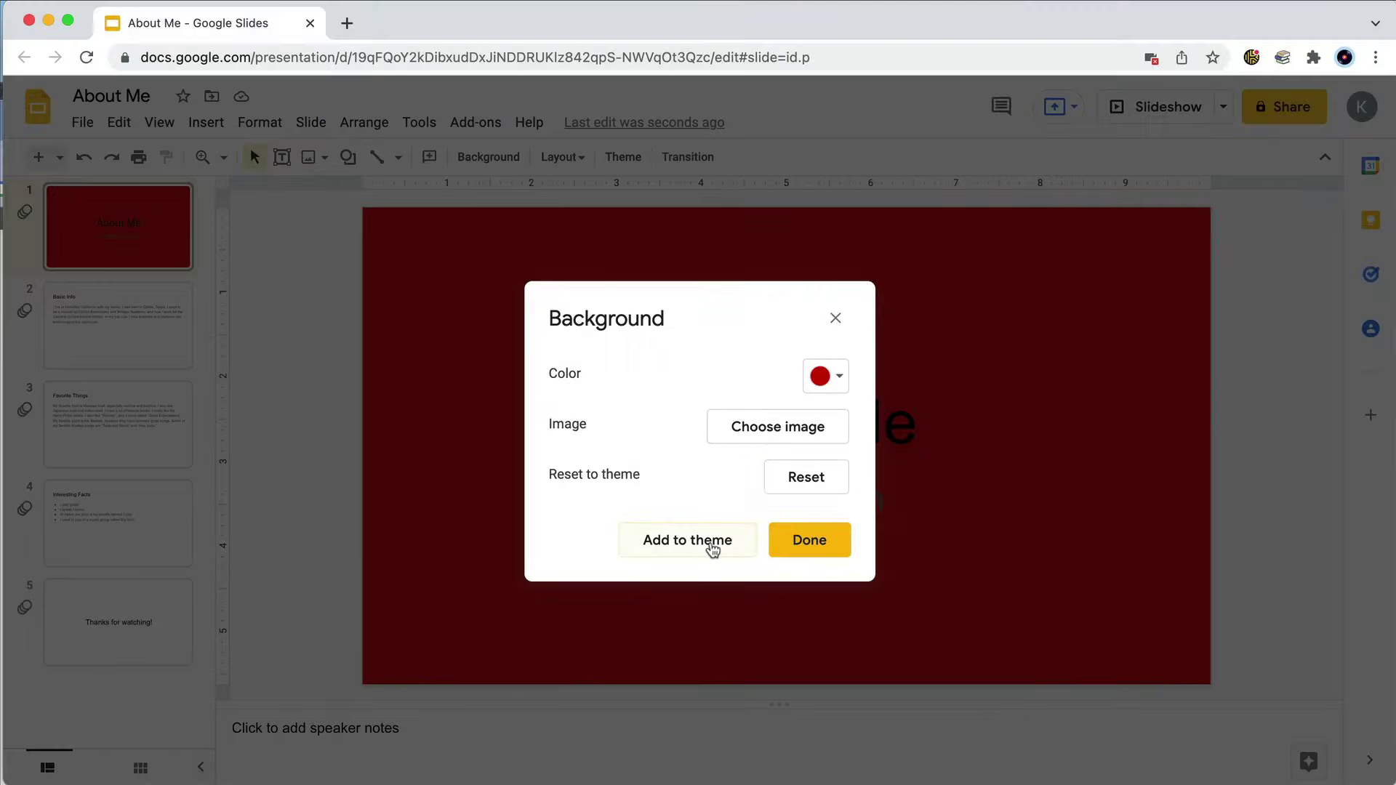
pyautogui.click(713, 544)
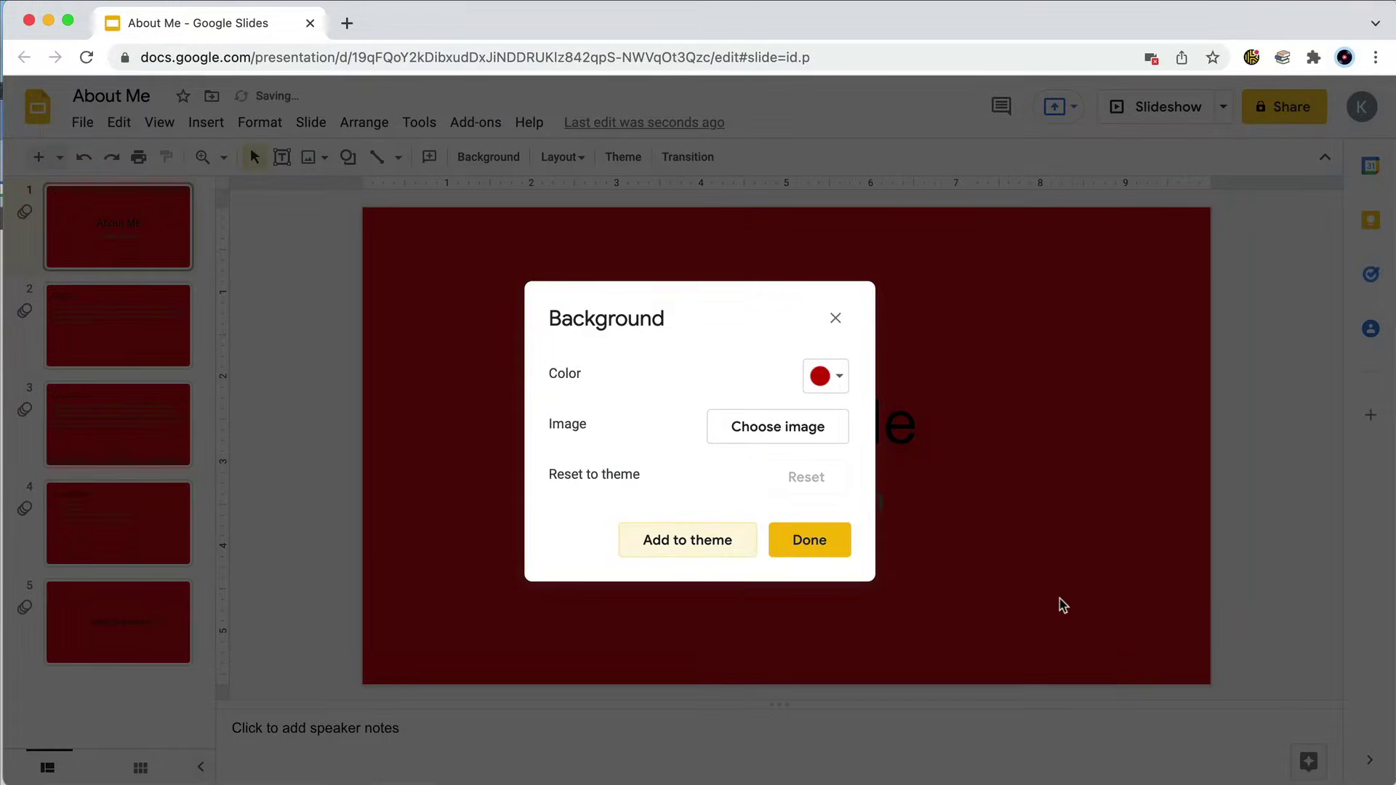
pyautogui.click(827, 545)
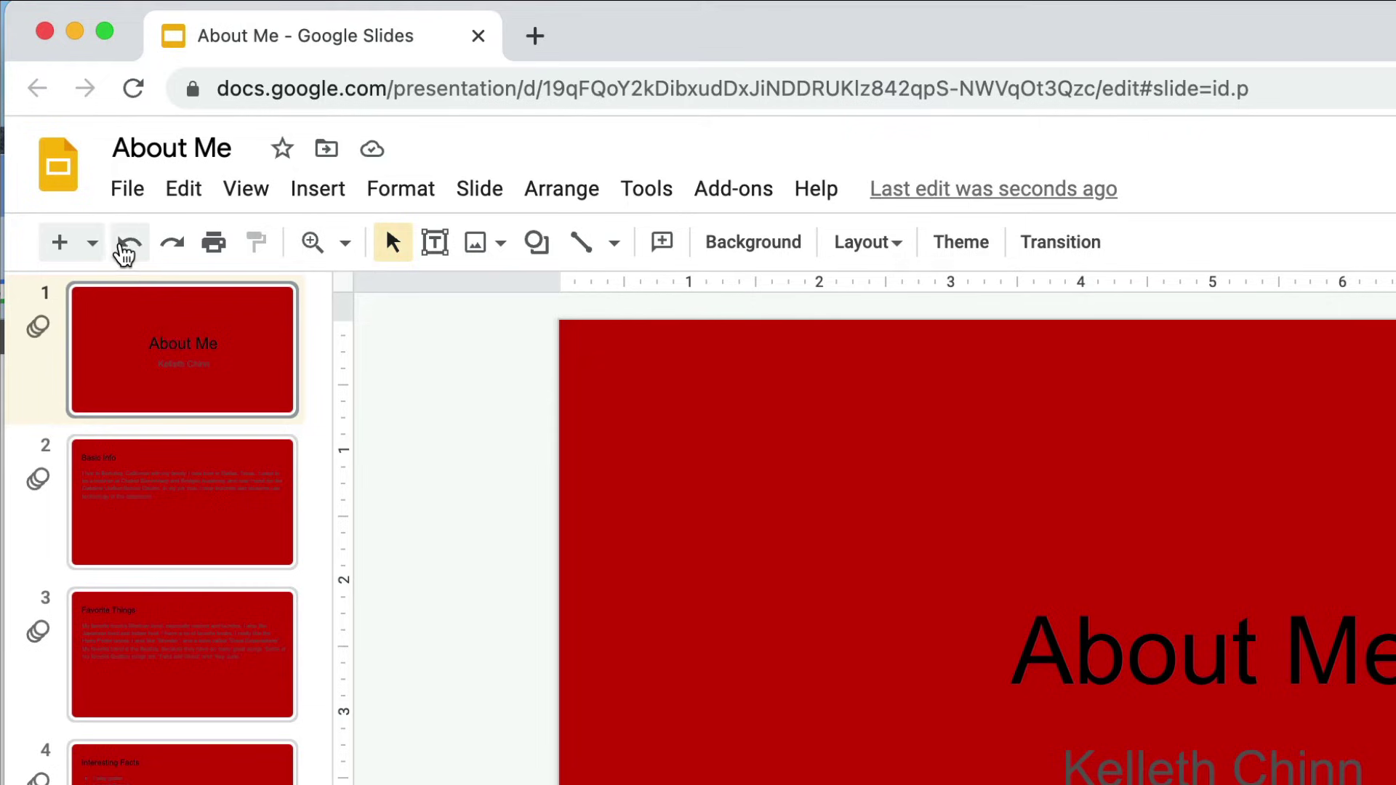
# Step: Undo the red backgrounds and theme changes back to the original teal theme
pyautogui.click(123, 247)
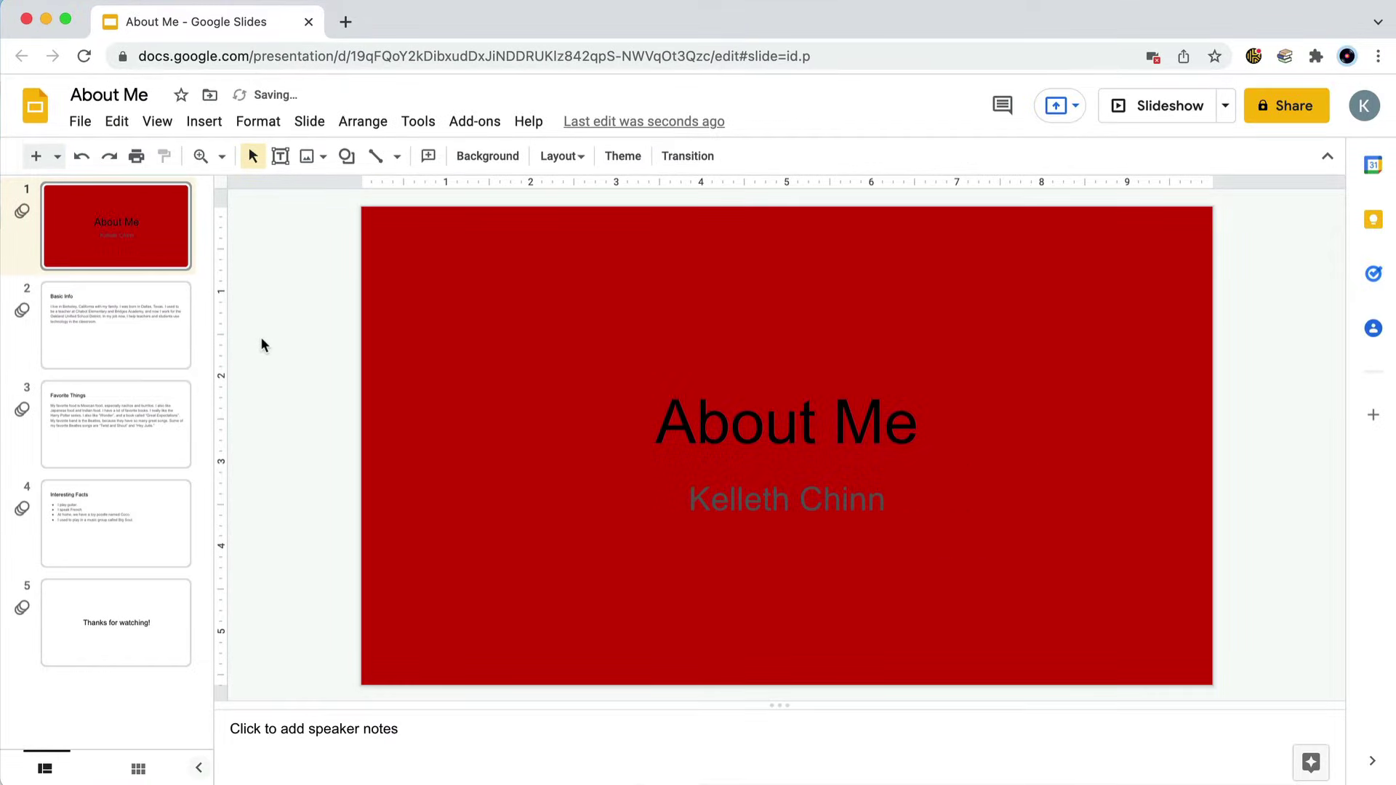
pyautogui.click(85, 157)
pyautogui.click(85, 157)
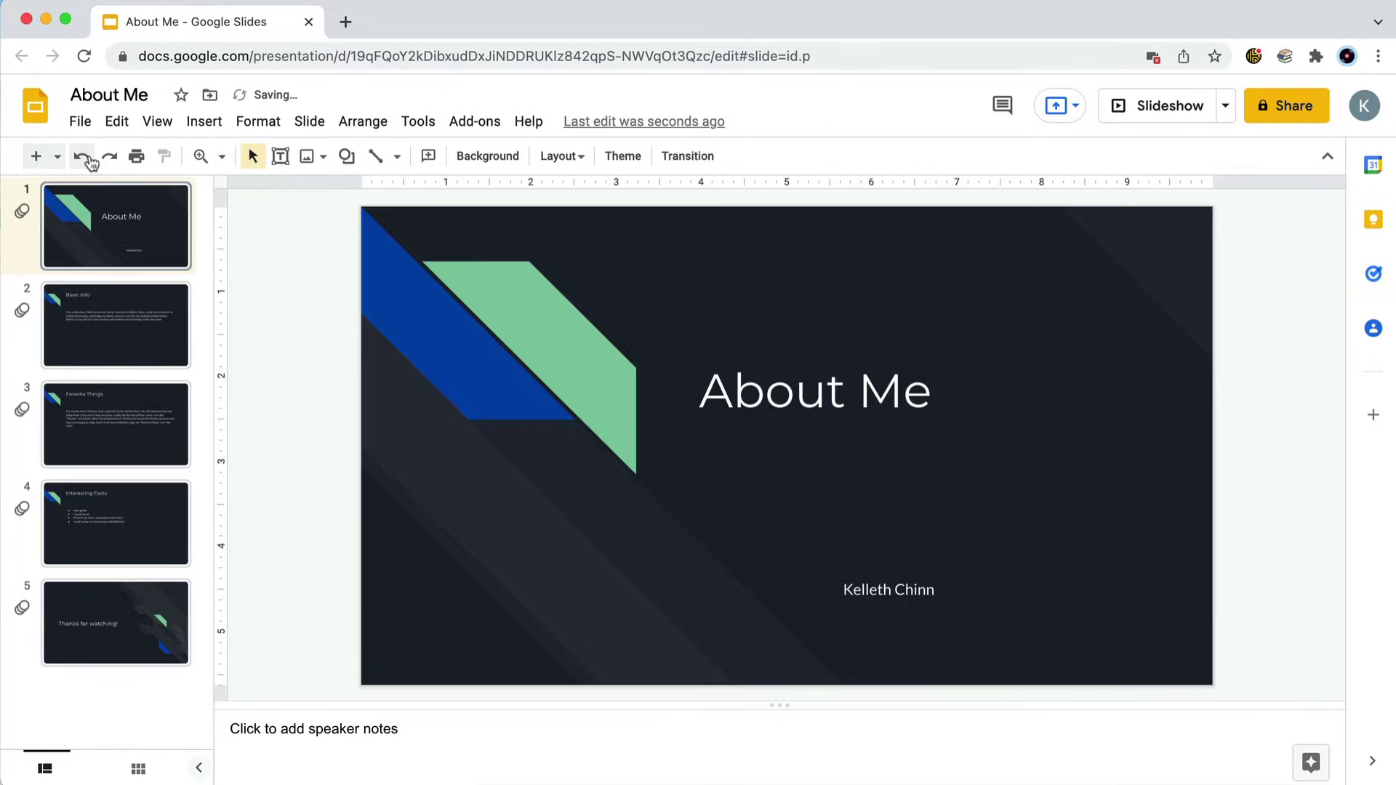
pyautogui.click(85, 157)
pyautogui.click(85, 157)
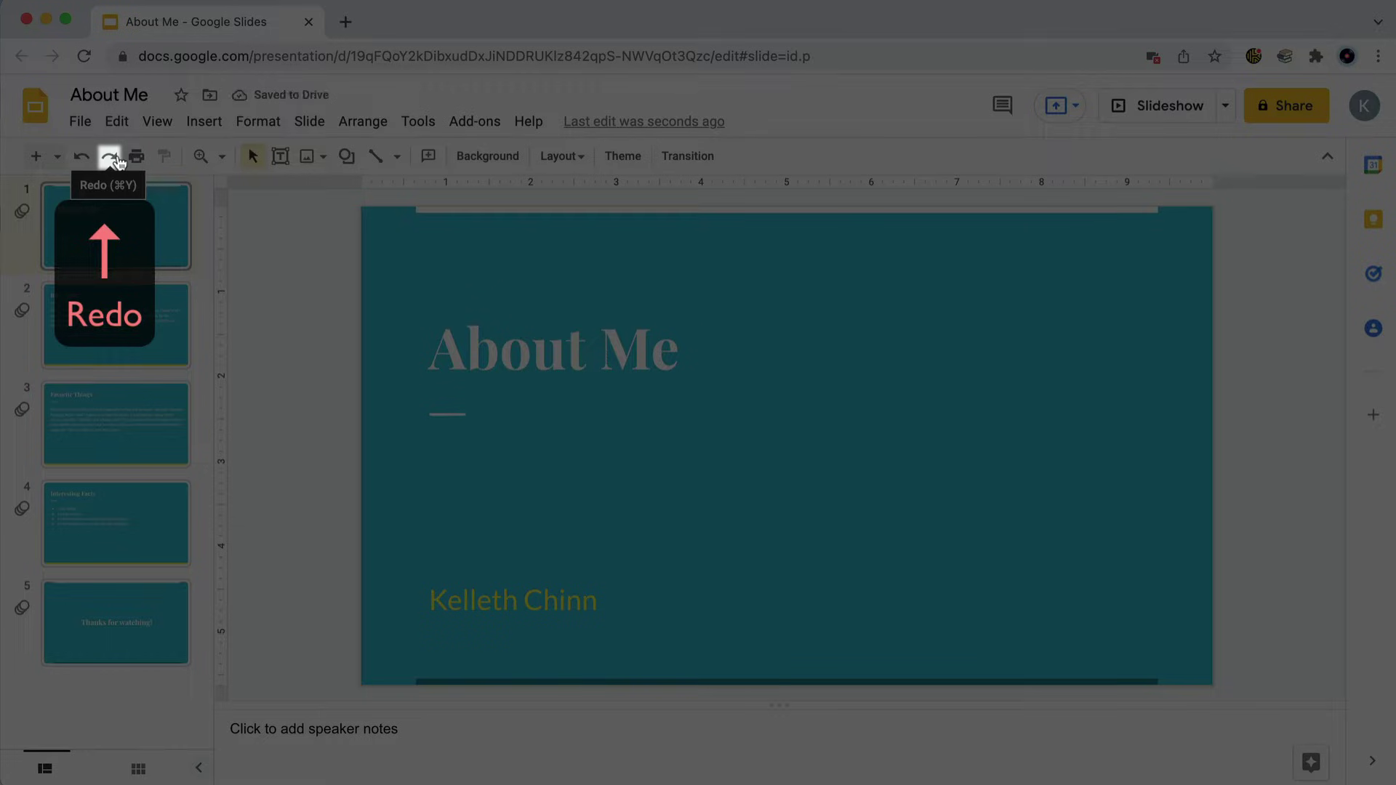
# Step: Redo Simple Dark, Focus, Simple Light, then the title slide's red background
pyautogui.click(118, 161)
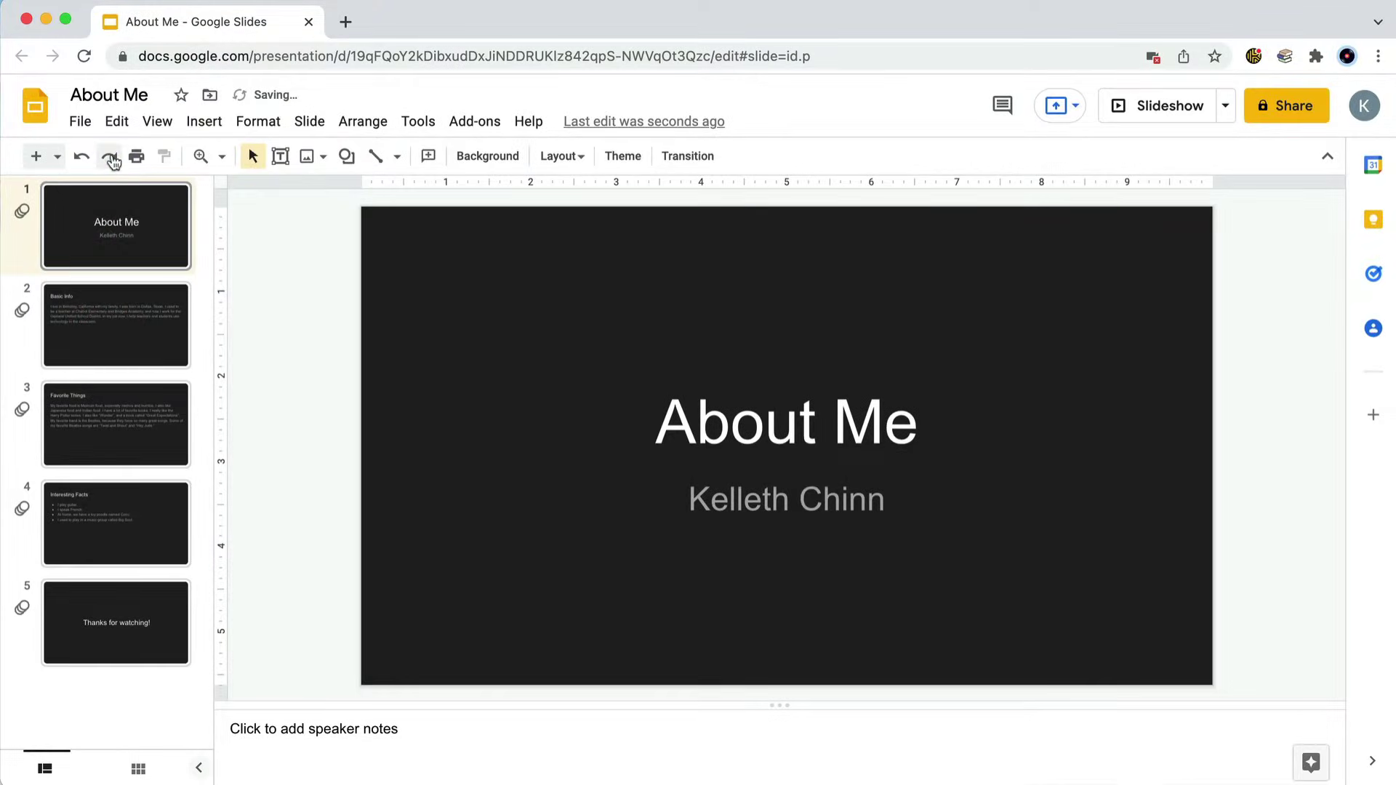
pyautogui.click(112, 158)
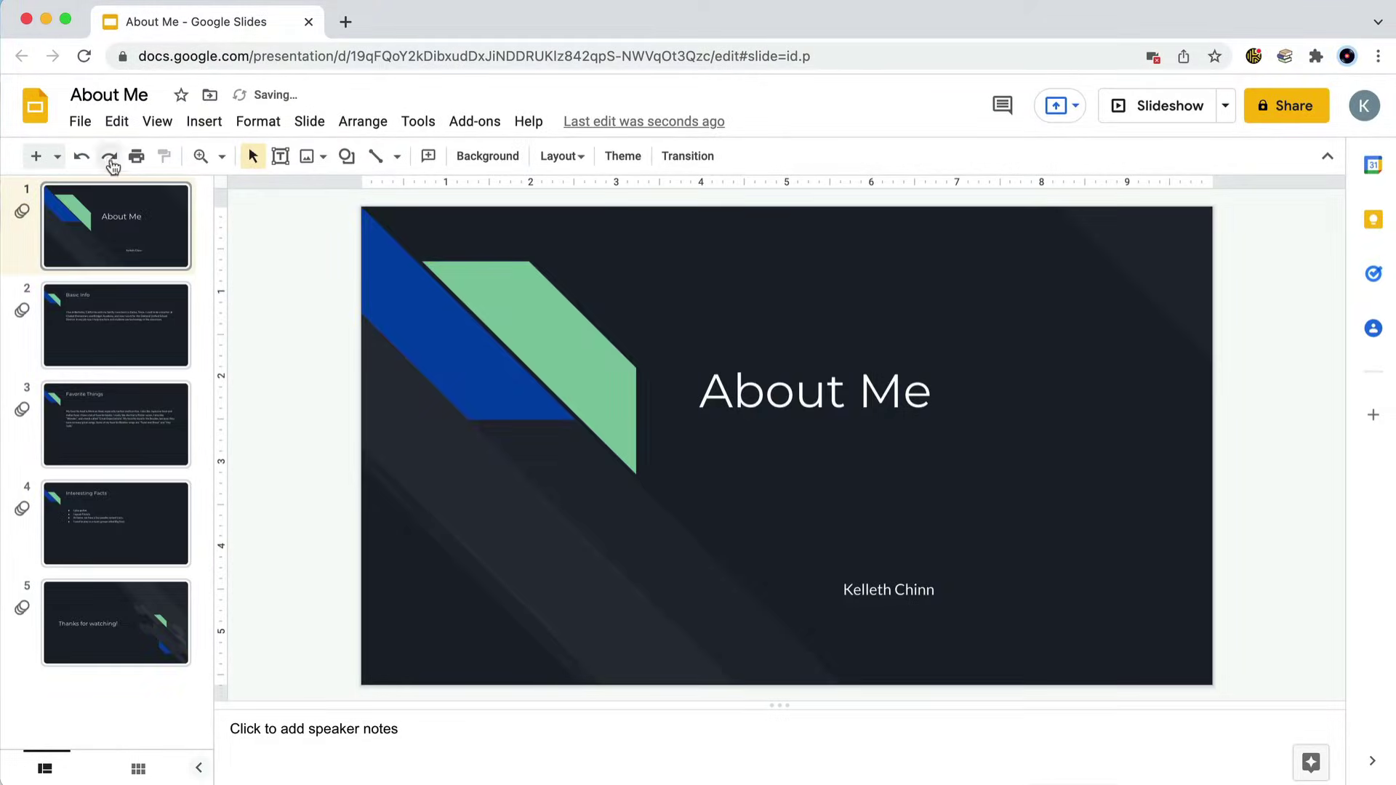
pyautogui.click(111, 159)
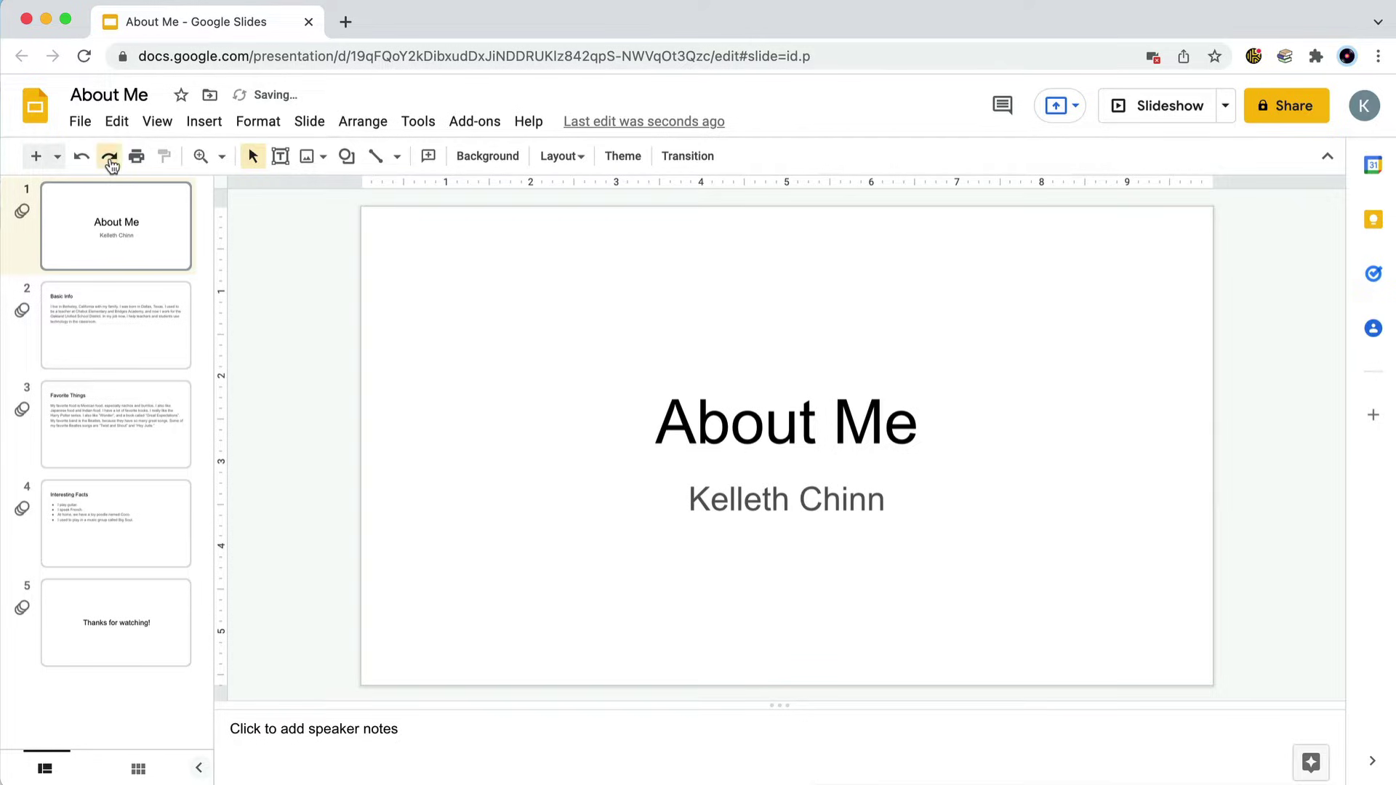
pyautogui.click(110, 159)
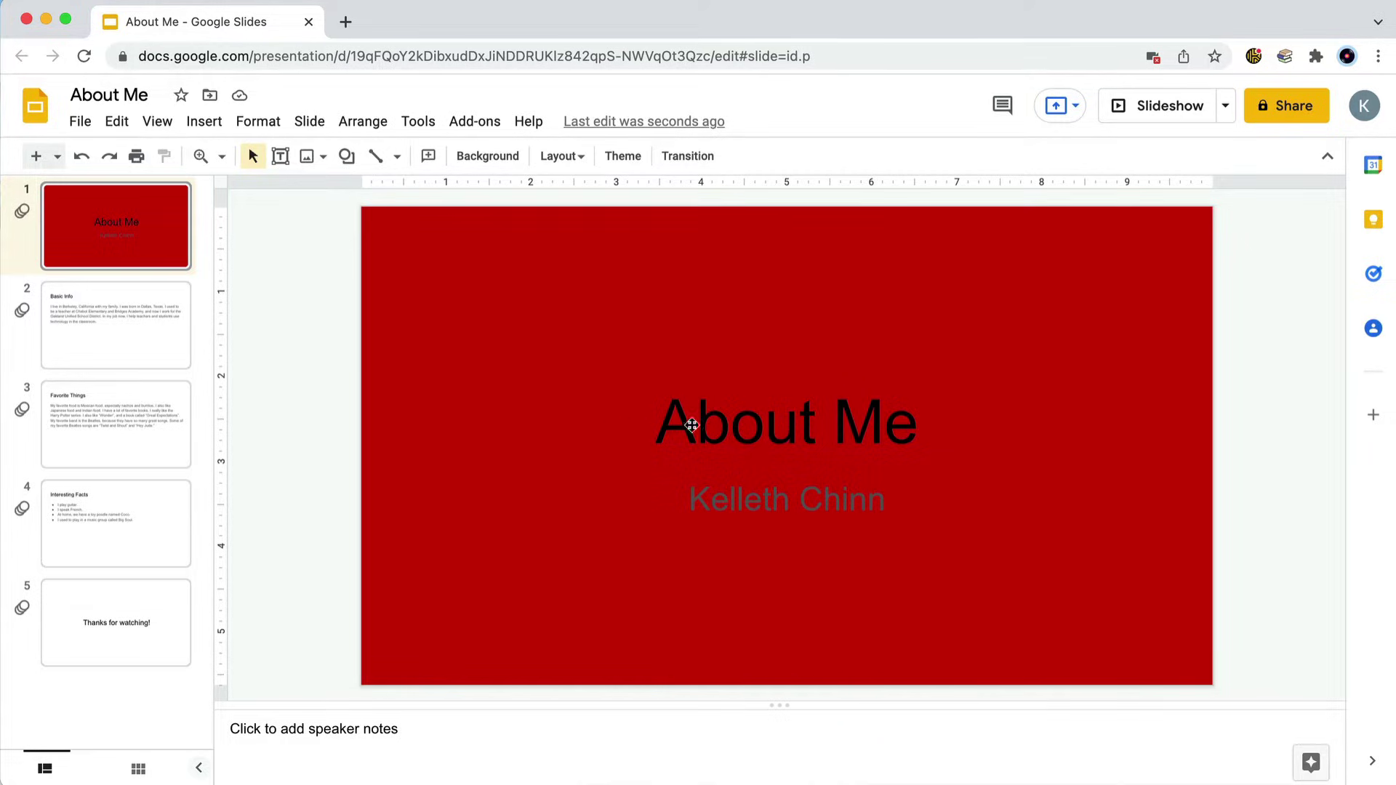
pyautogui.click(774, 432)
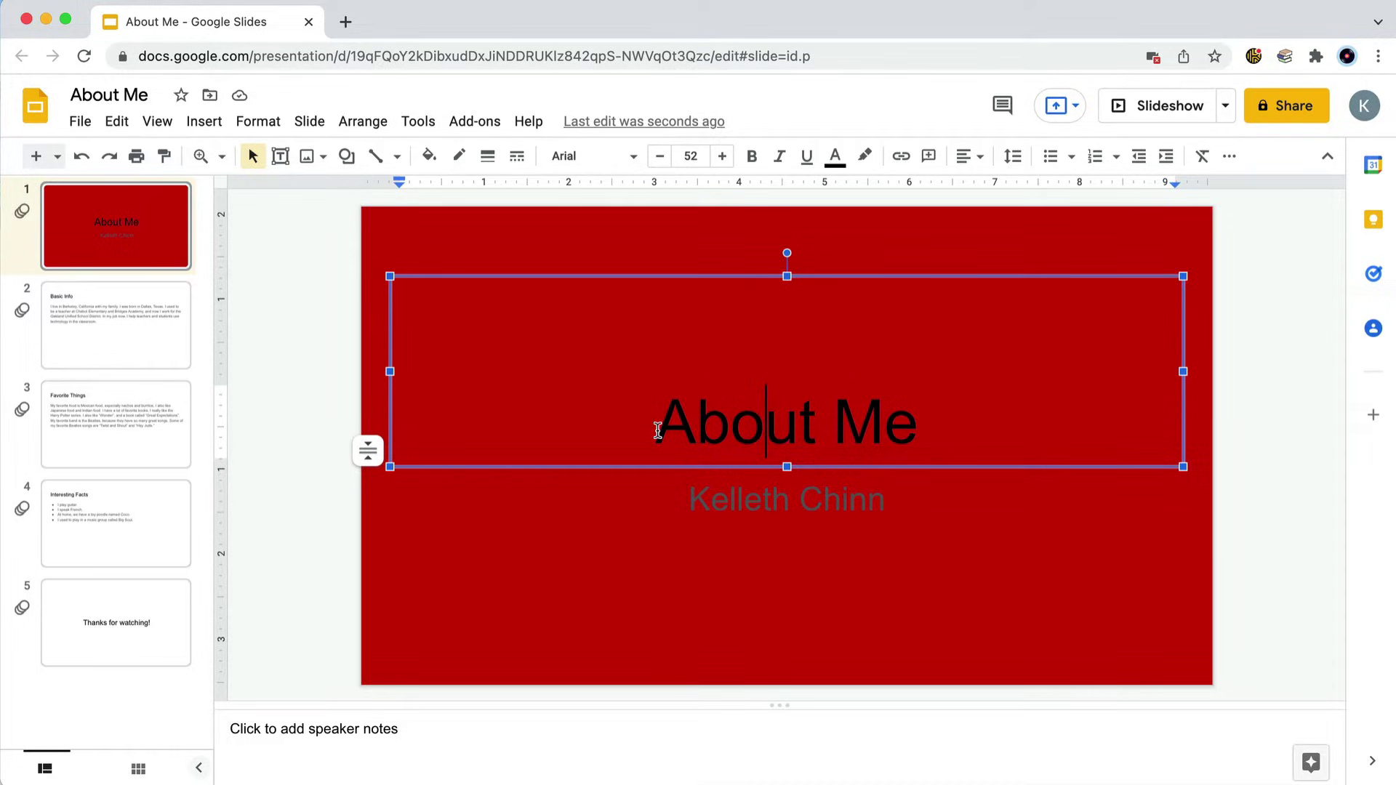
pyautogui.moveTo(657, 431); pyautogui.dragTo(921, 432)
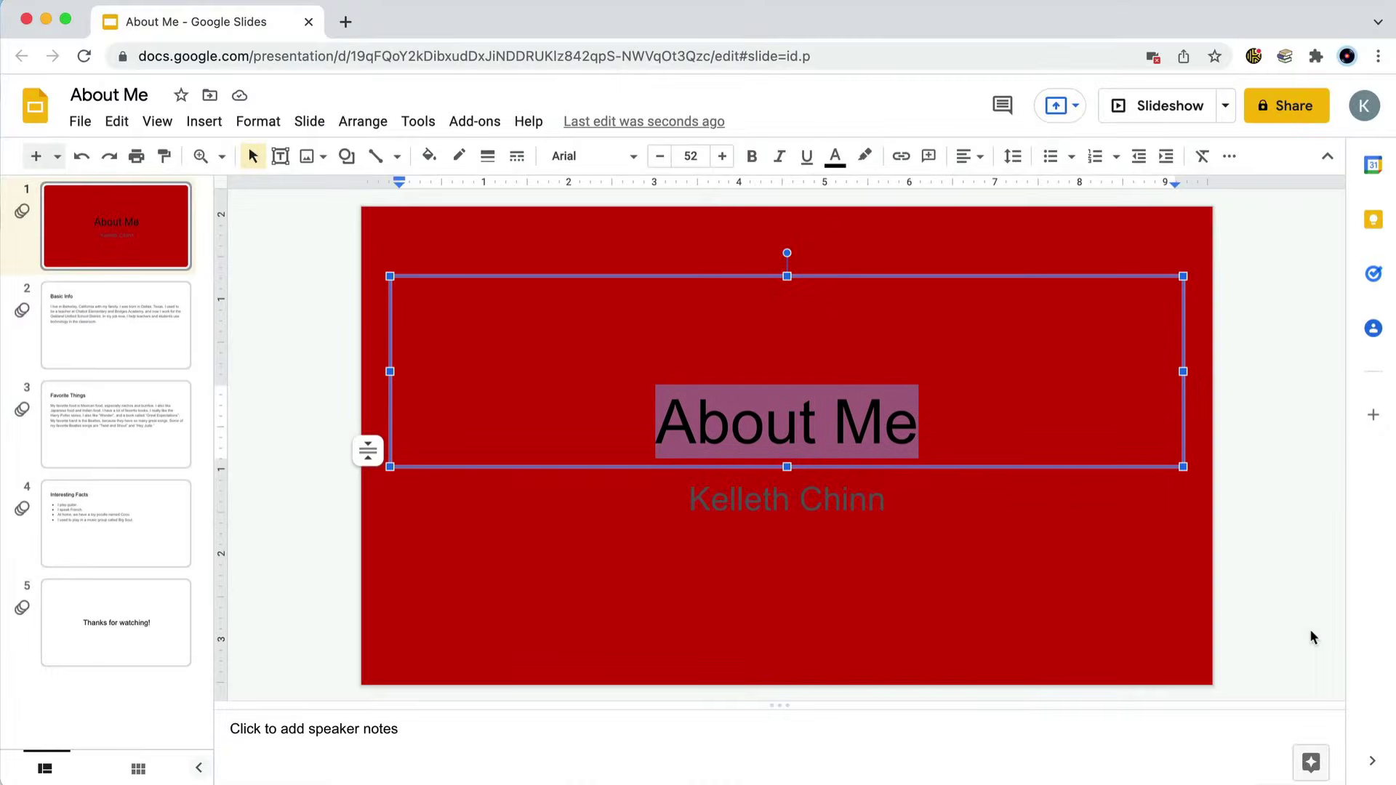
pyautogui.click(1259, 565)
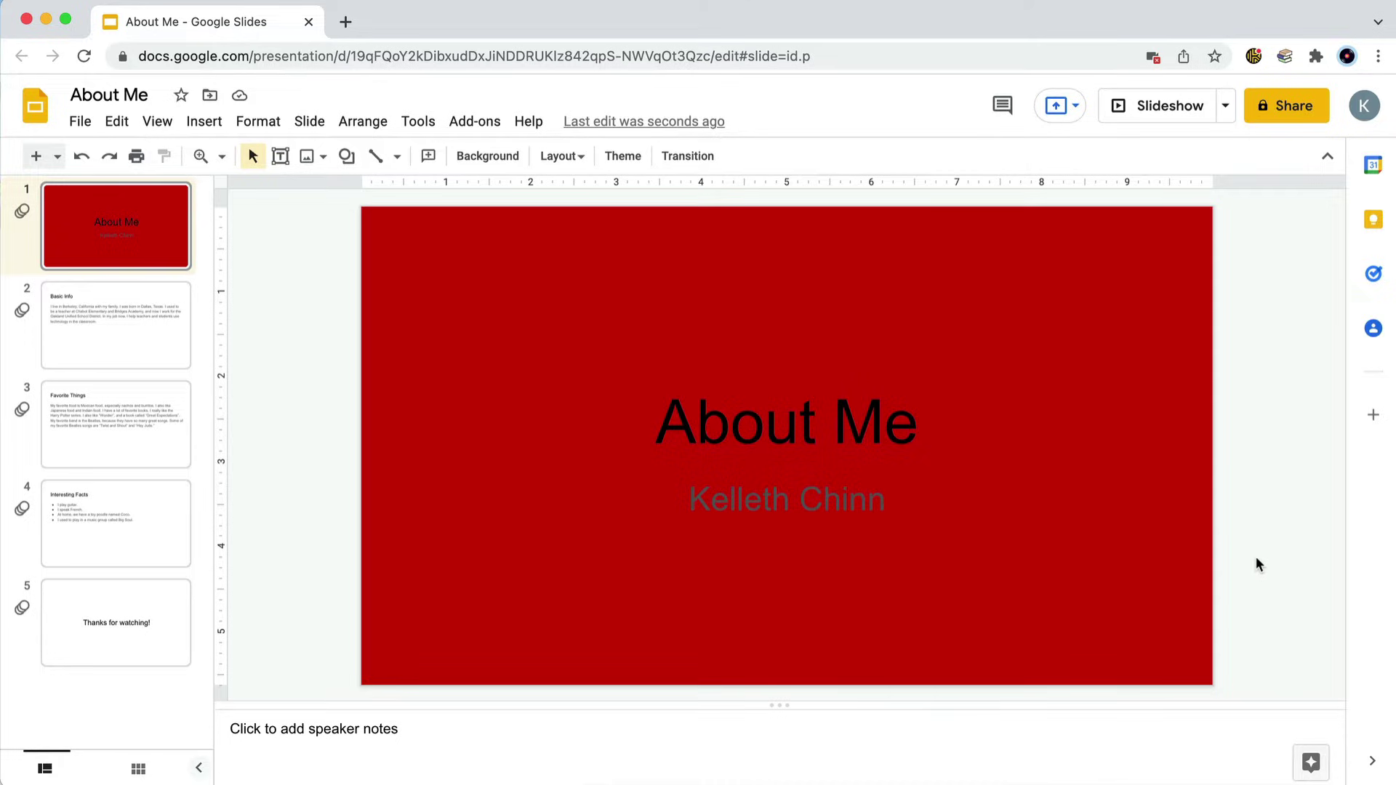
pyautogui.click(997, 419)
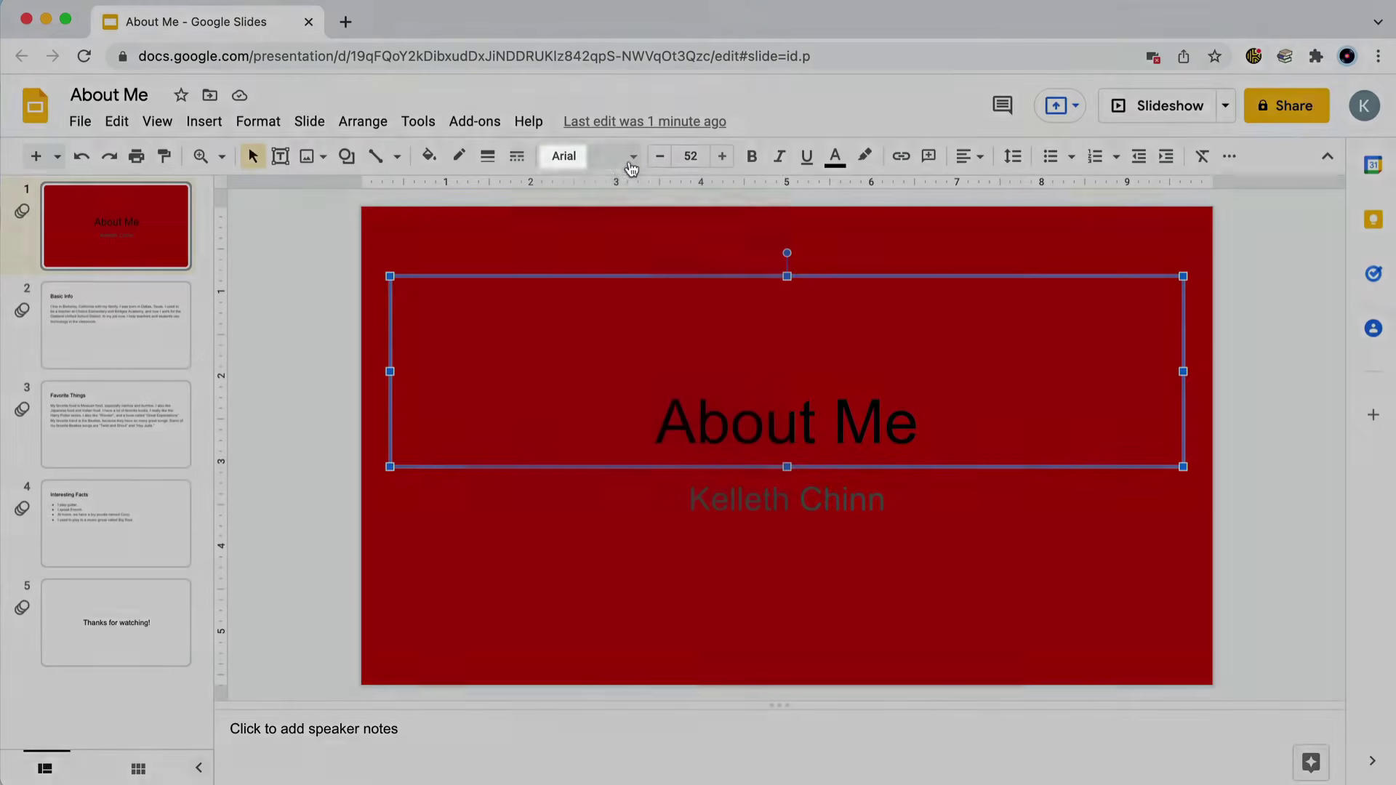
# Step: Try Lato, Roboto and Pacifico on the About Me title, settling on Caveat
pyautogui.click(630, 166)
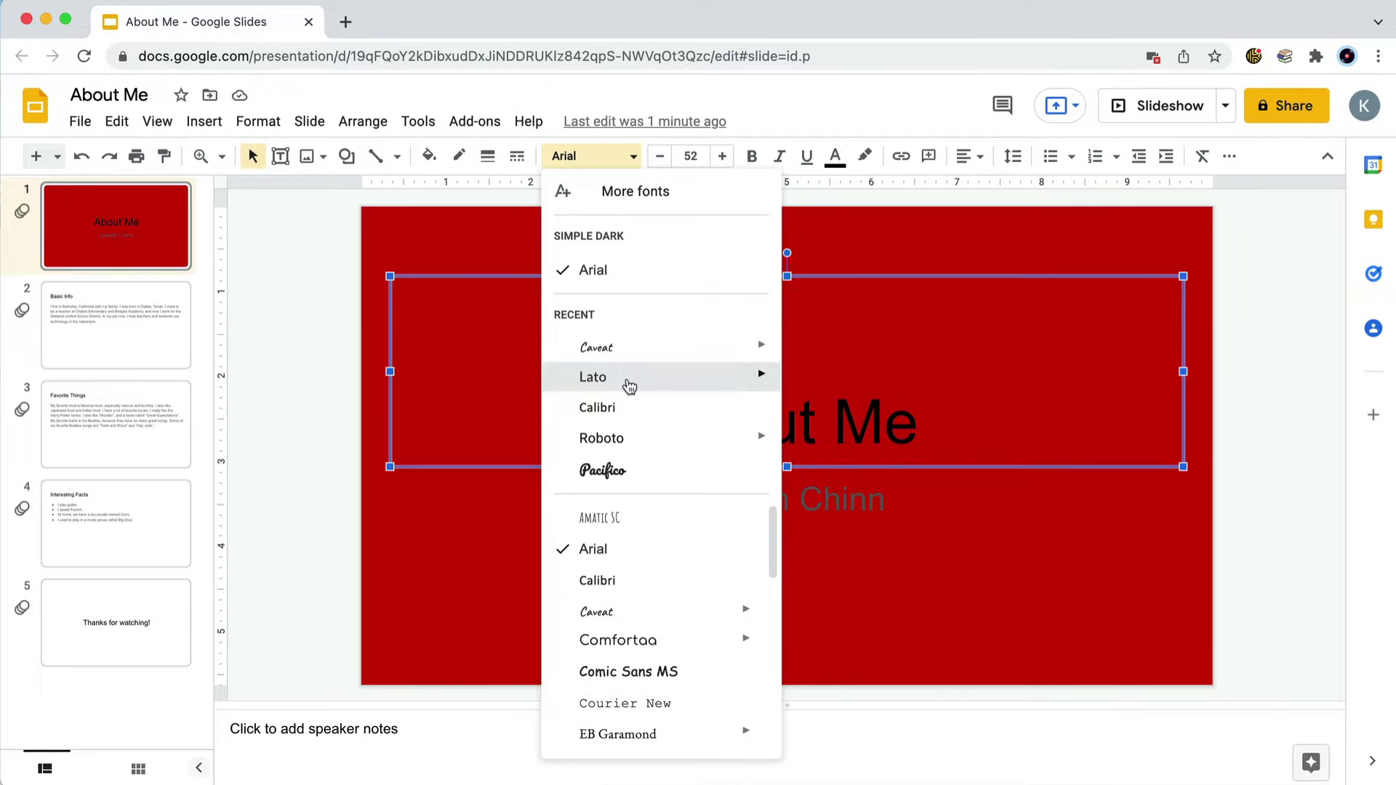
pyautogui.click(630, 377)
pyautogui.click(597, 157)
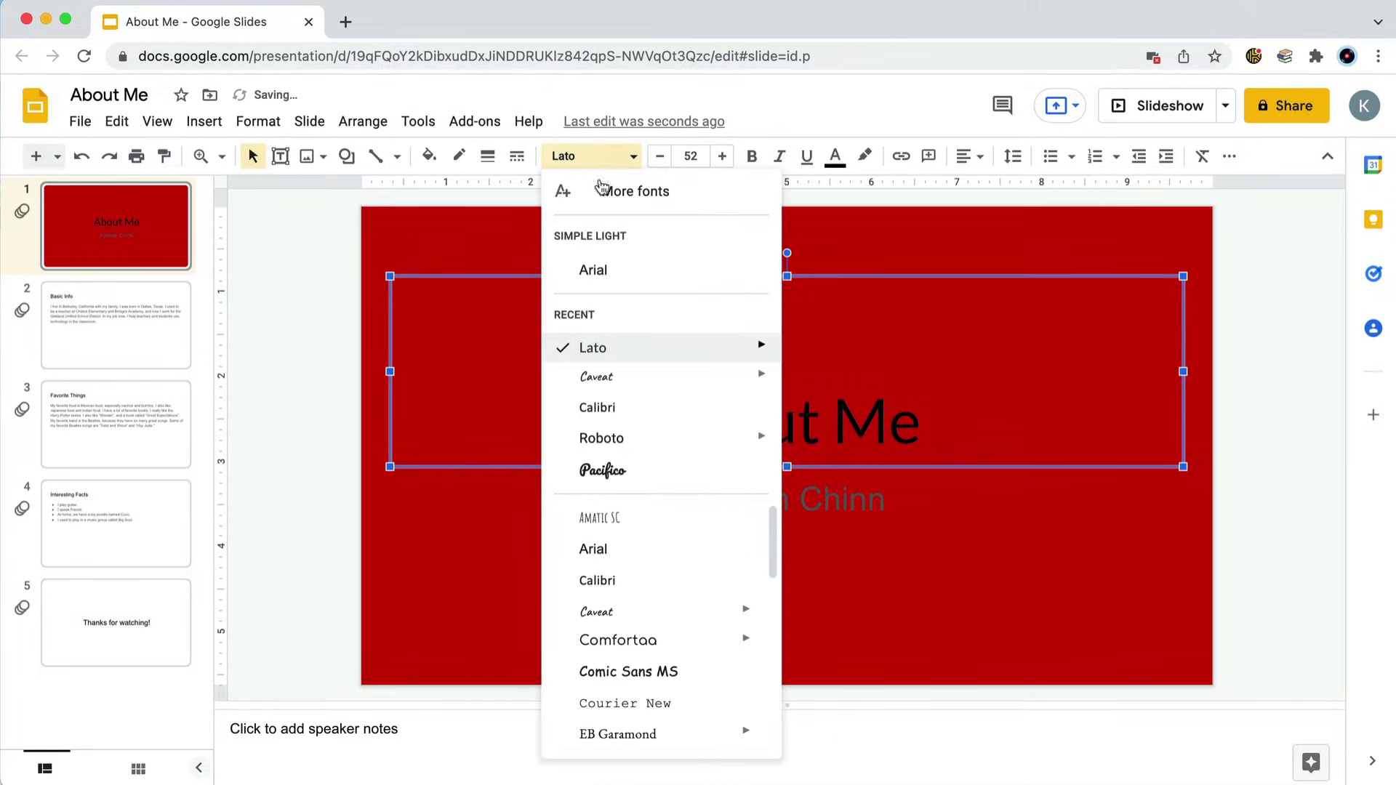
pyautogui.click(605, 439)
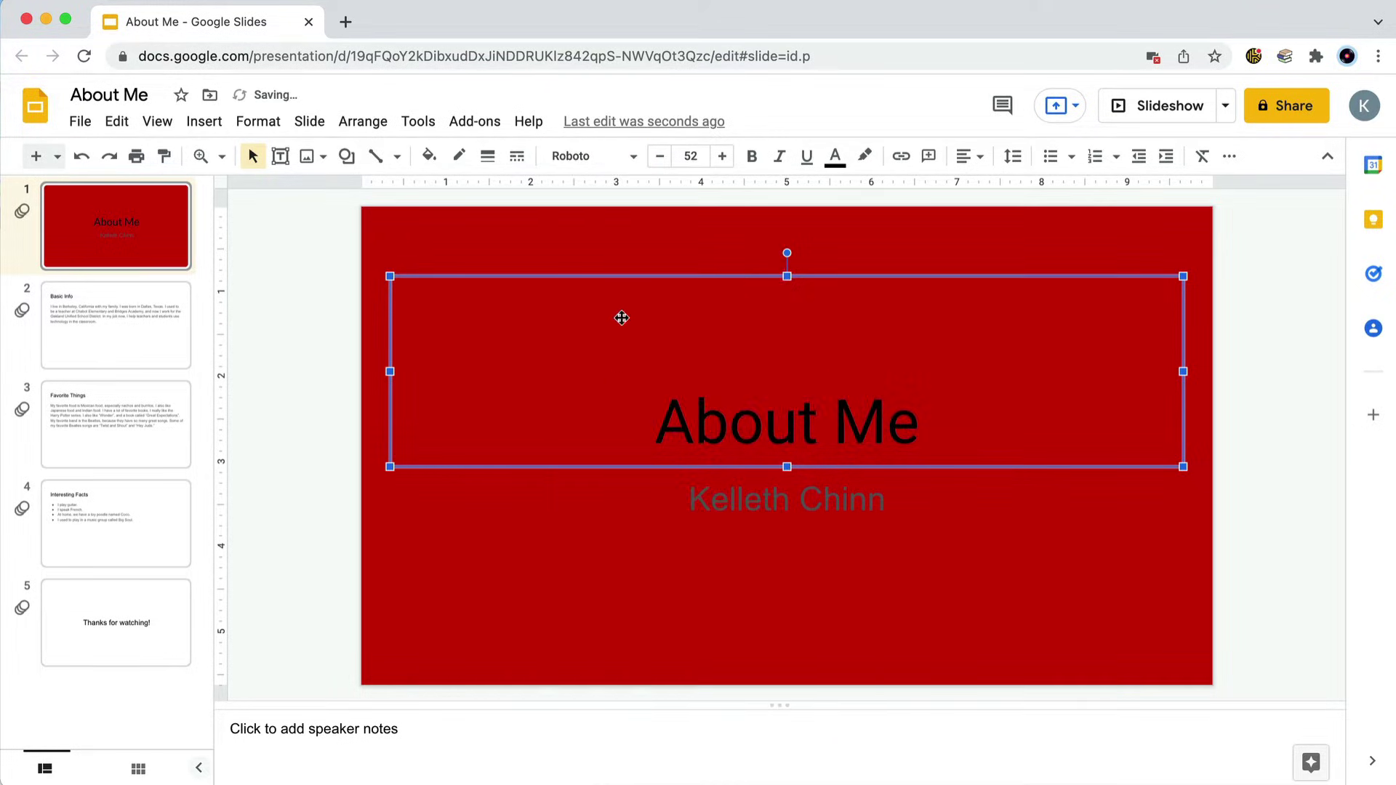
pyautogui.click(600, 169)
pyautogui.click(605, 473)
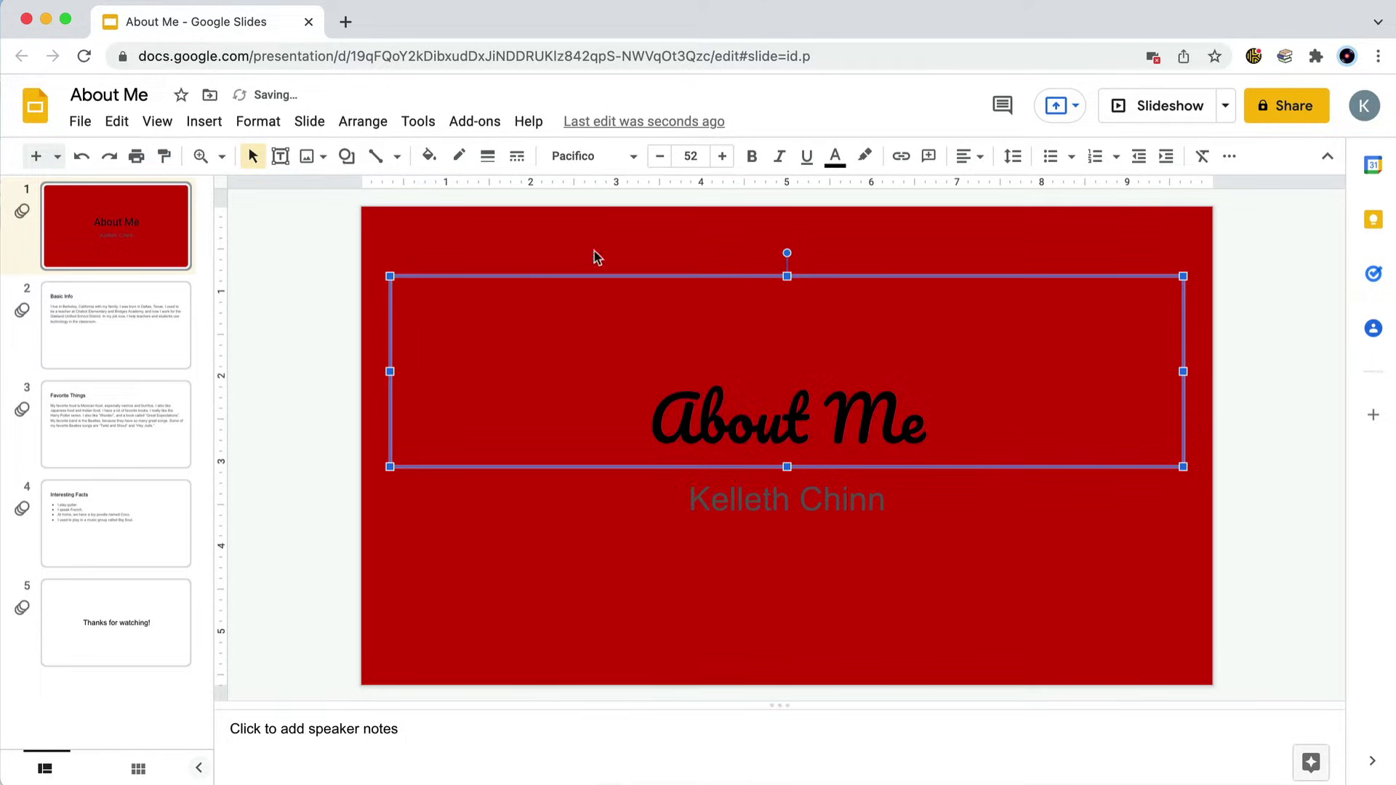
pyautogui.click(610, 166)
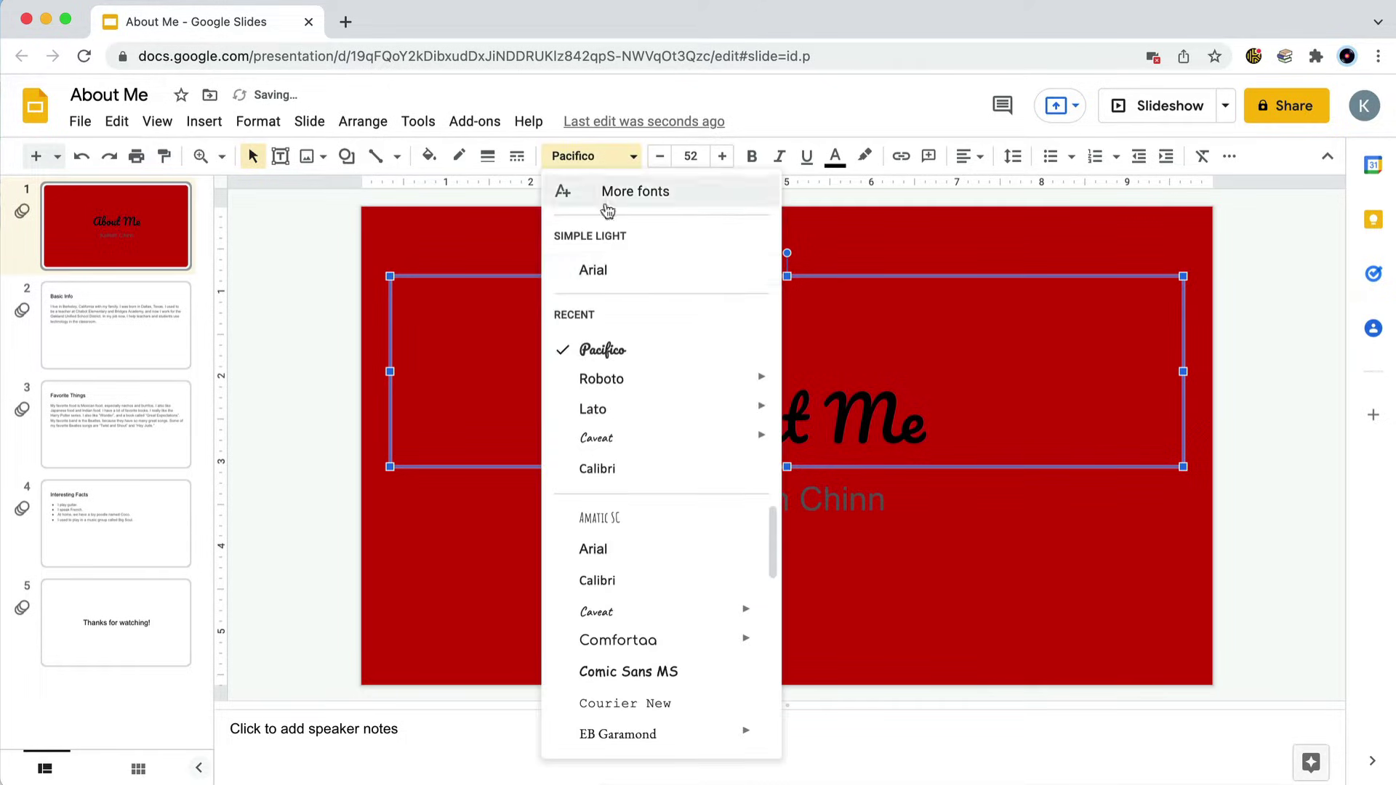
pyautogui.click(615, 437)
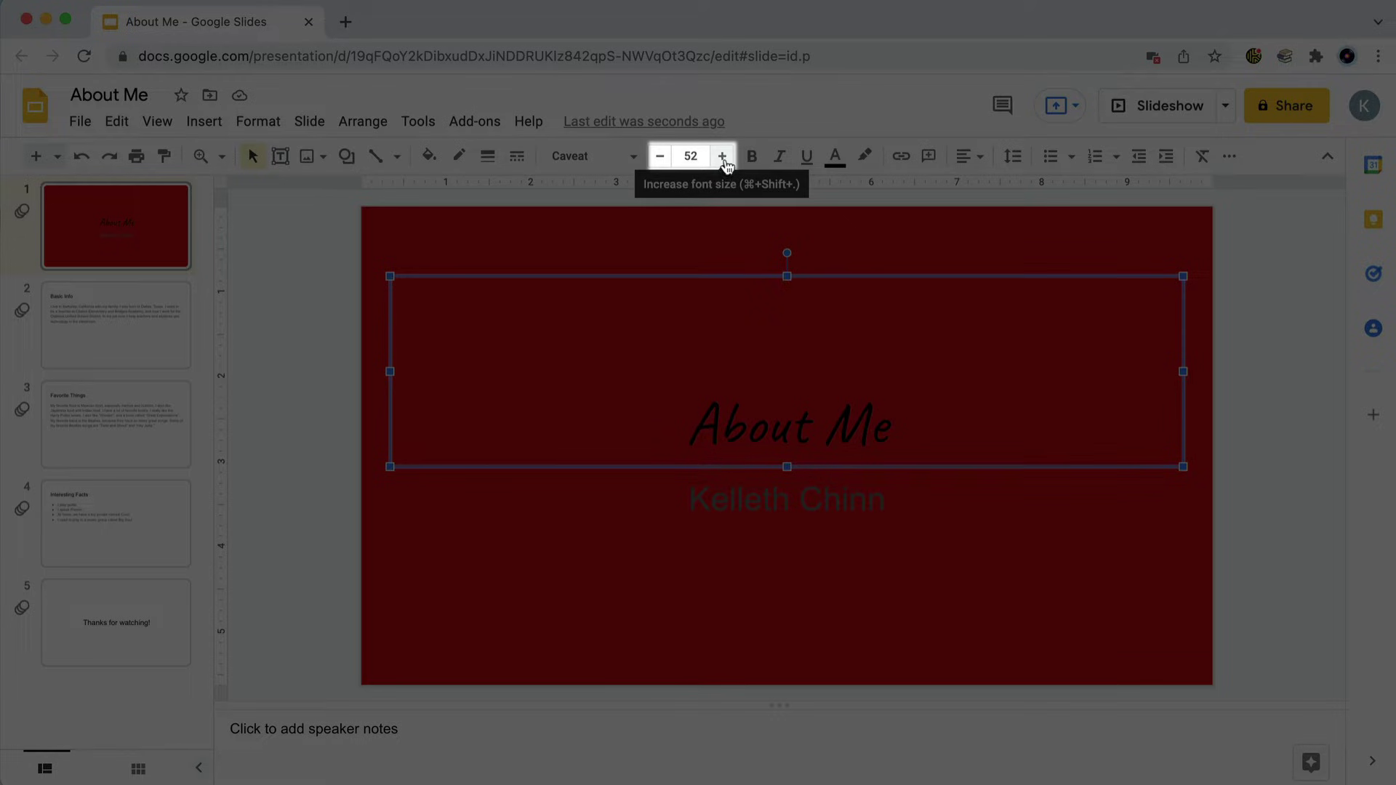
# Step: Enlarge the About Me title font to size 70
pyautogui.click(723, 156)
pyautogui.click(722, 157)
pyautogui.click(722, 156)
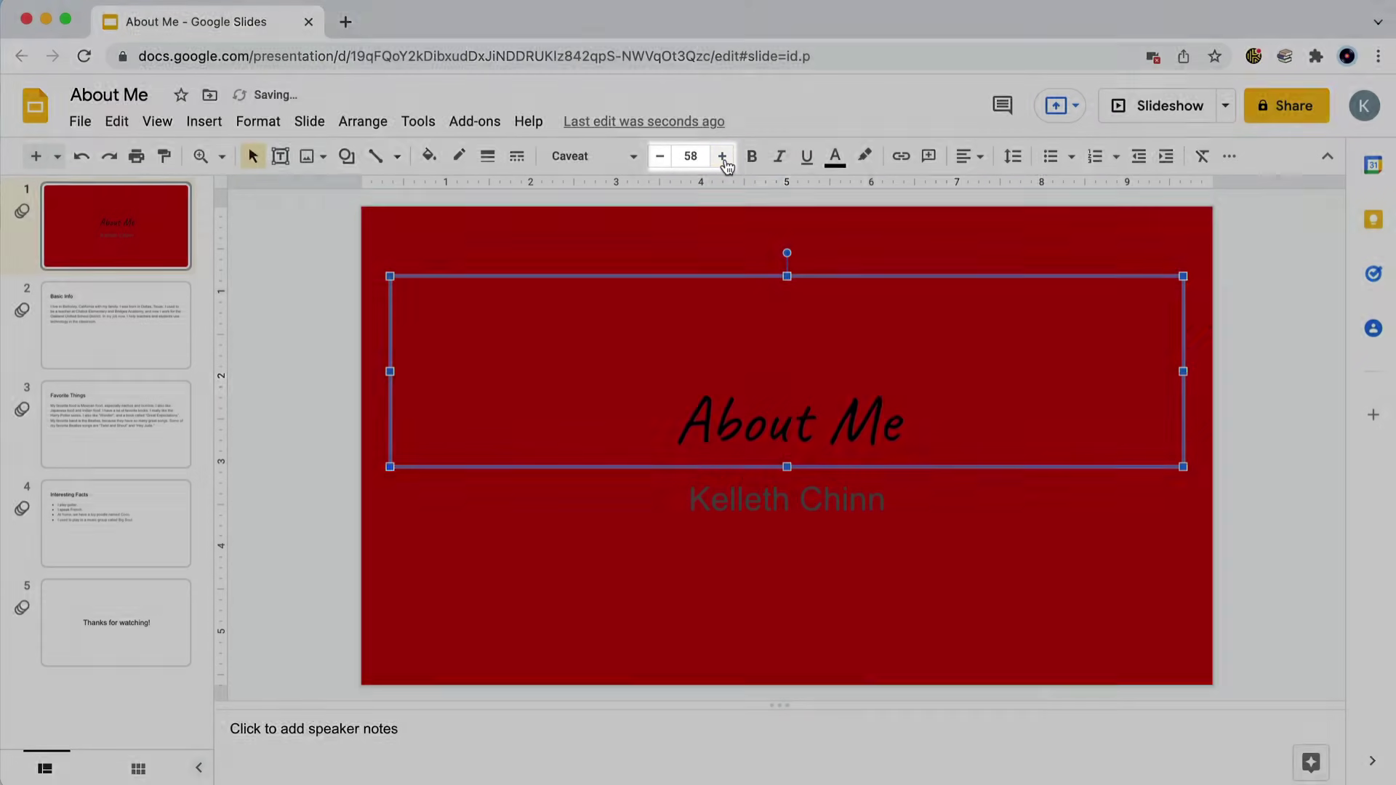
pyautogui.doubleClick(722, 157)
pyautogui.doubleClick(722, 156)
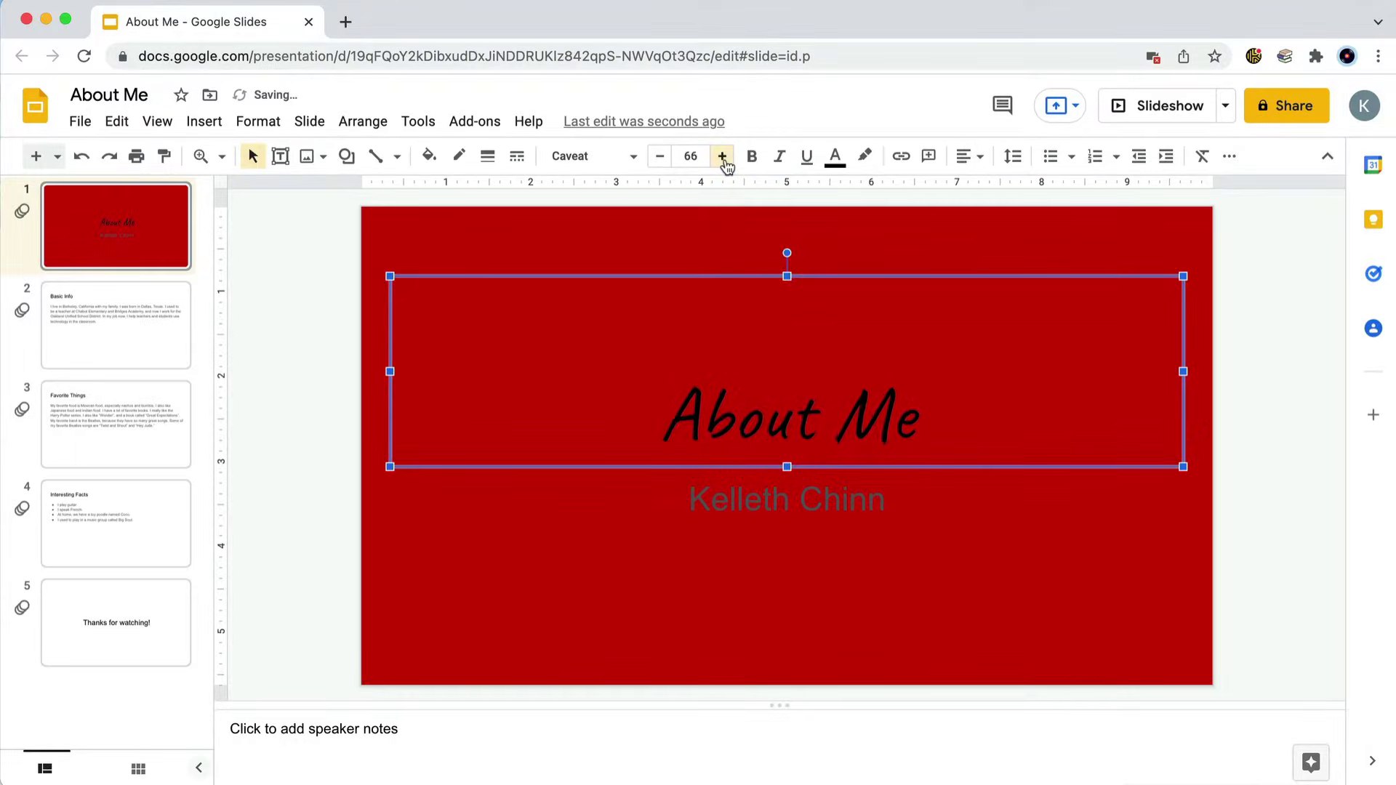
pyautogui.doubleClick(723, 158)
pyautogui.click(724, 158)
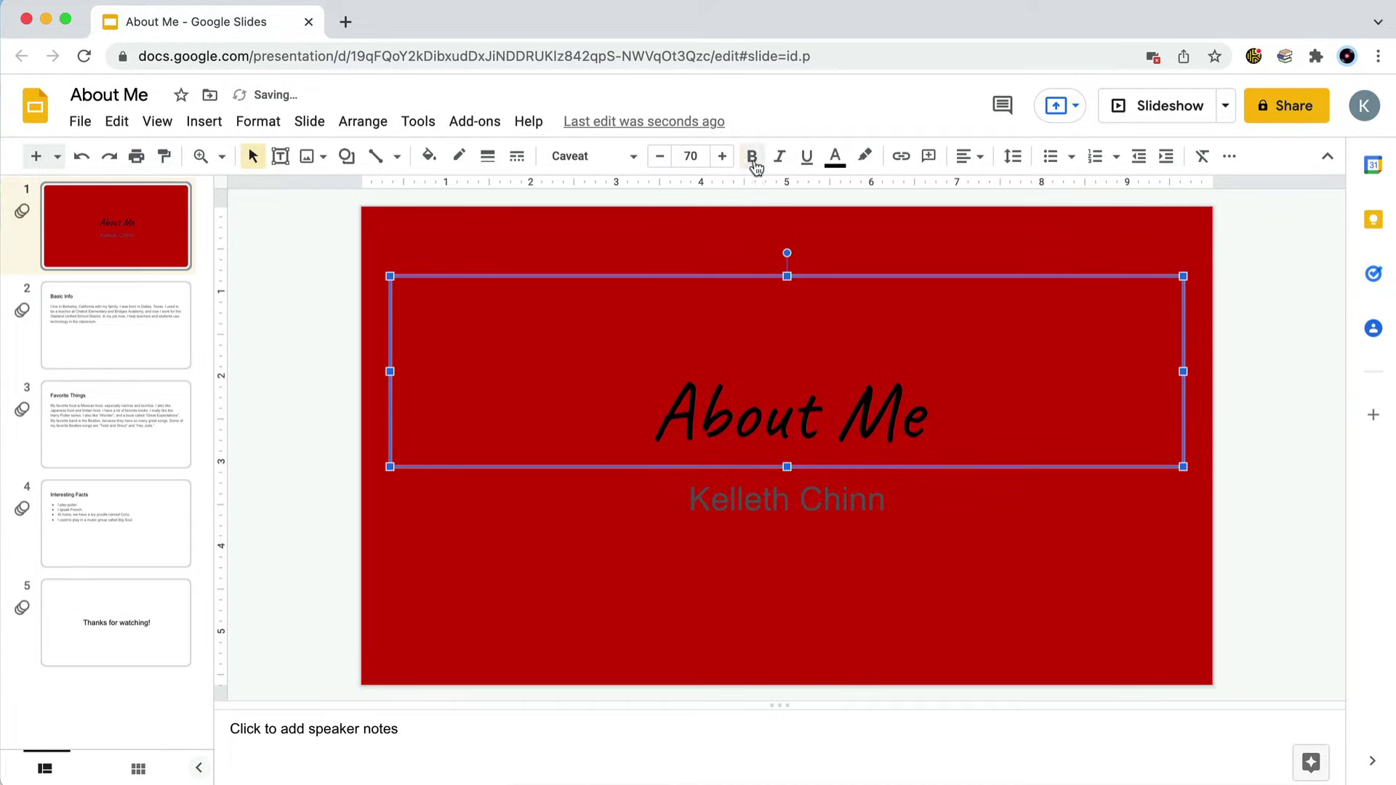
# Step: Make the title bold, dropping trial italic and underline, and colour it white
pyautogui.click(757, 166)
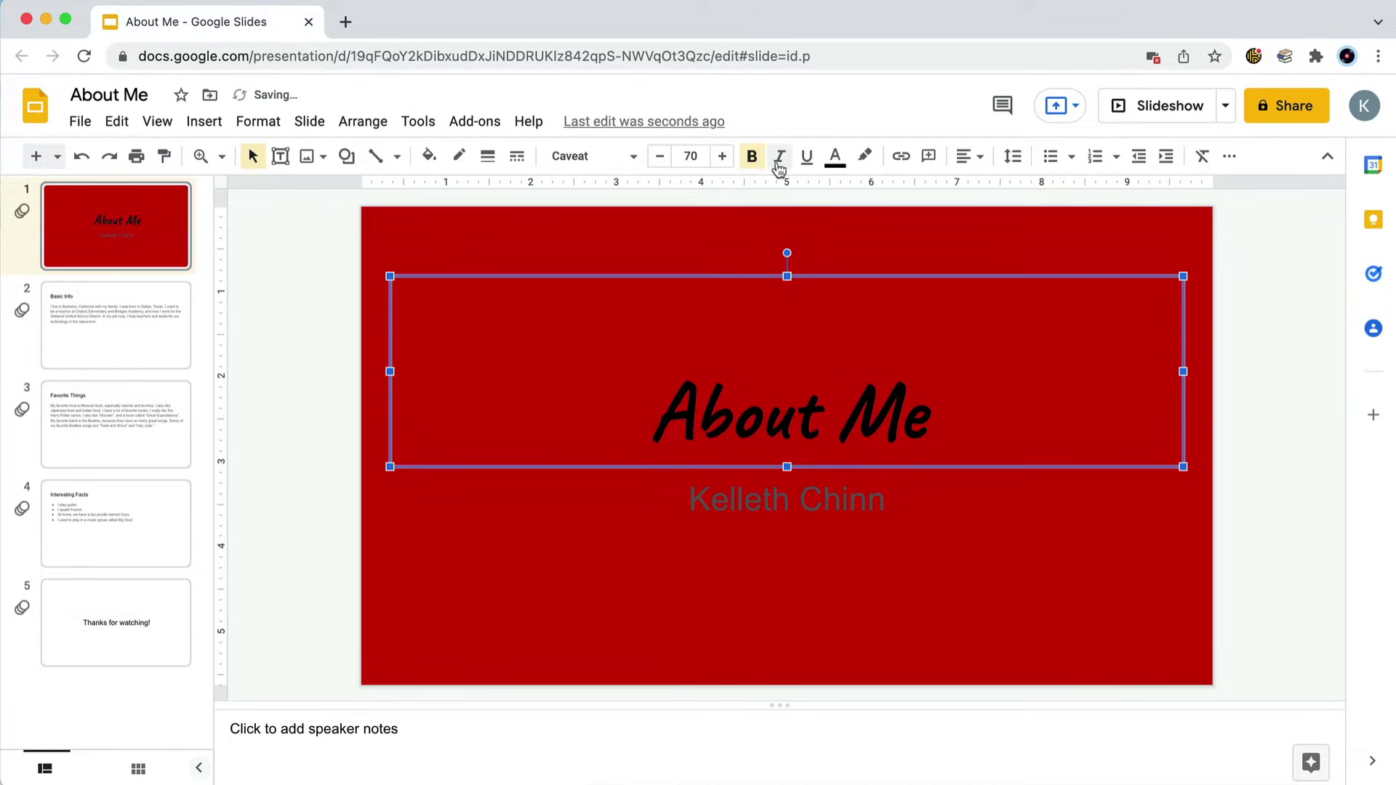
pyautogui.click(779, 161)
pyautogui.click(808, 170)
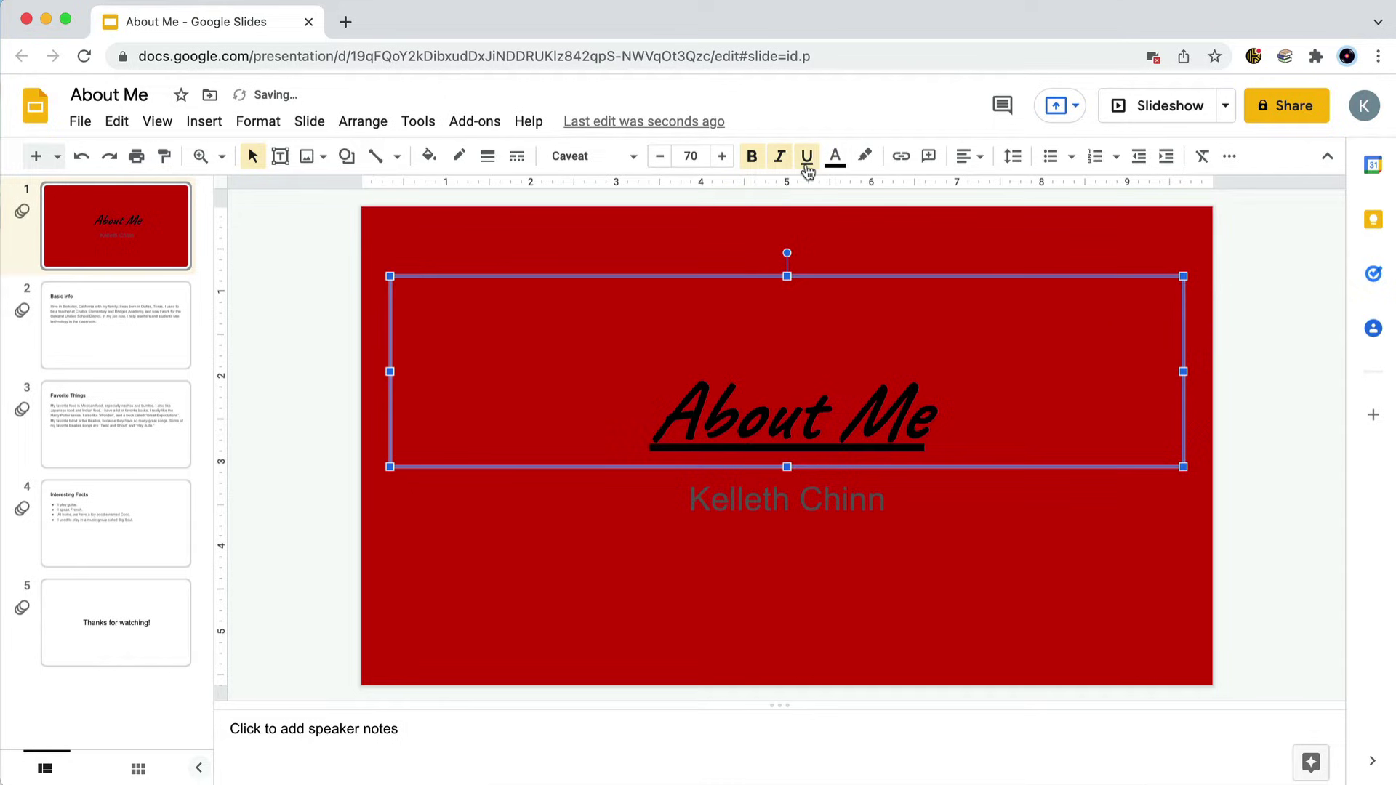
pyautogui.click(807, 161)
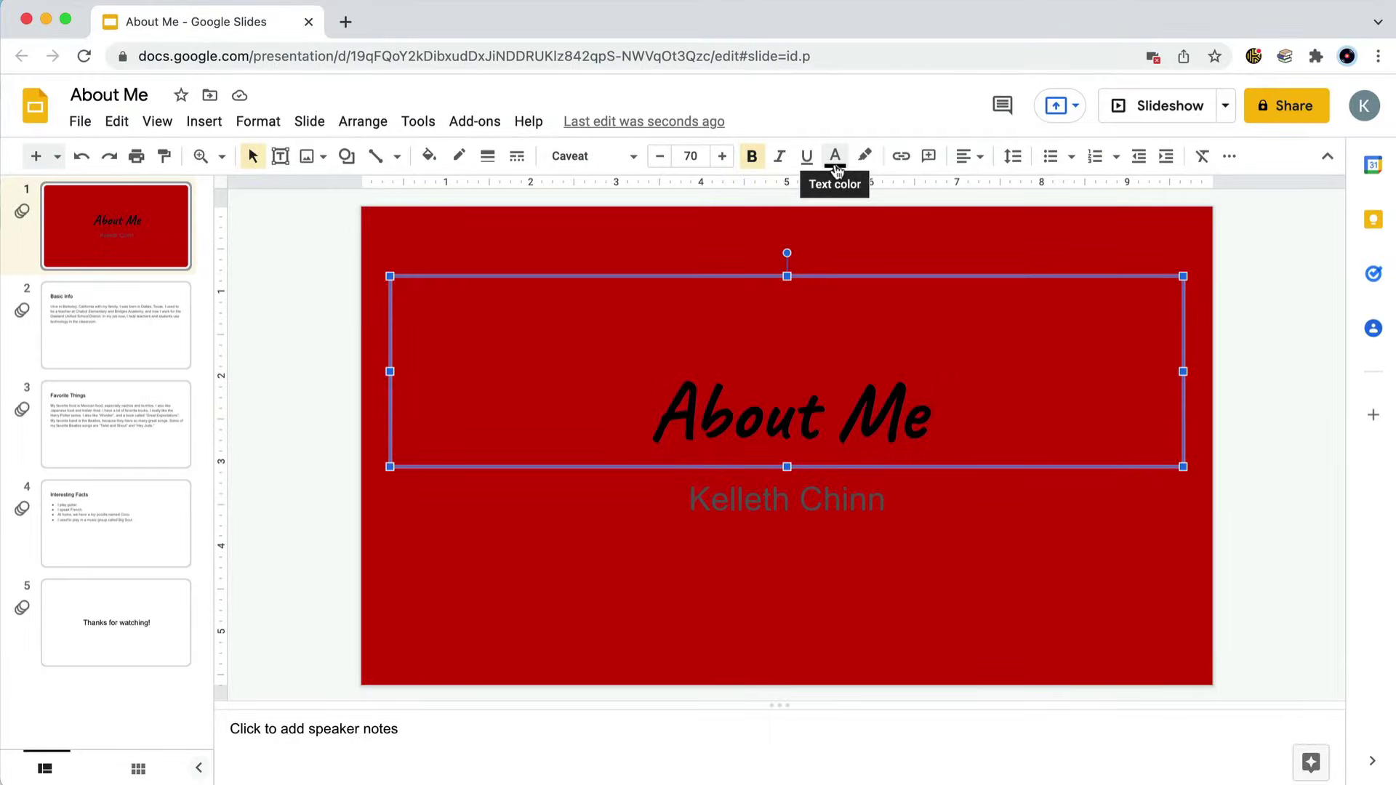
pyautogui.click(836, 170)
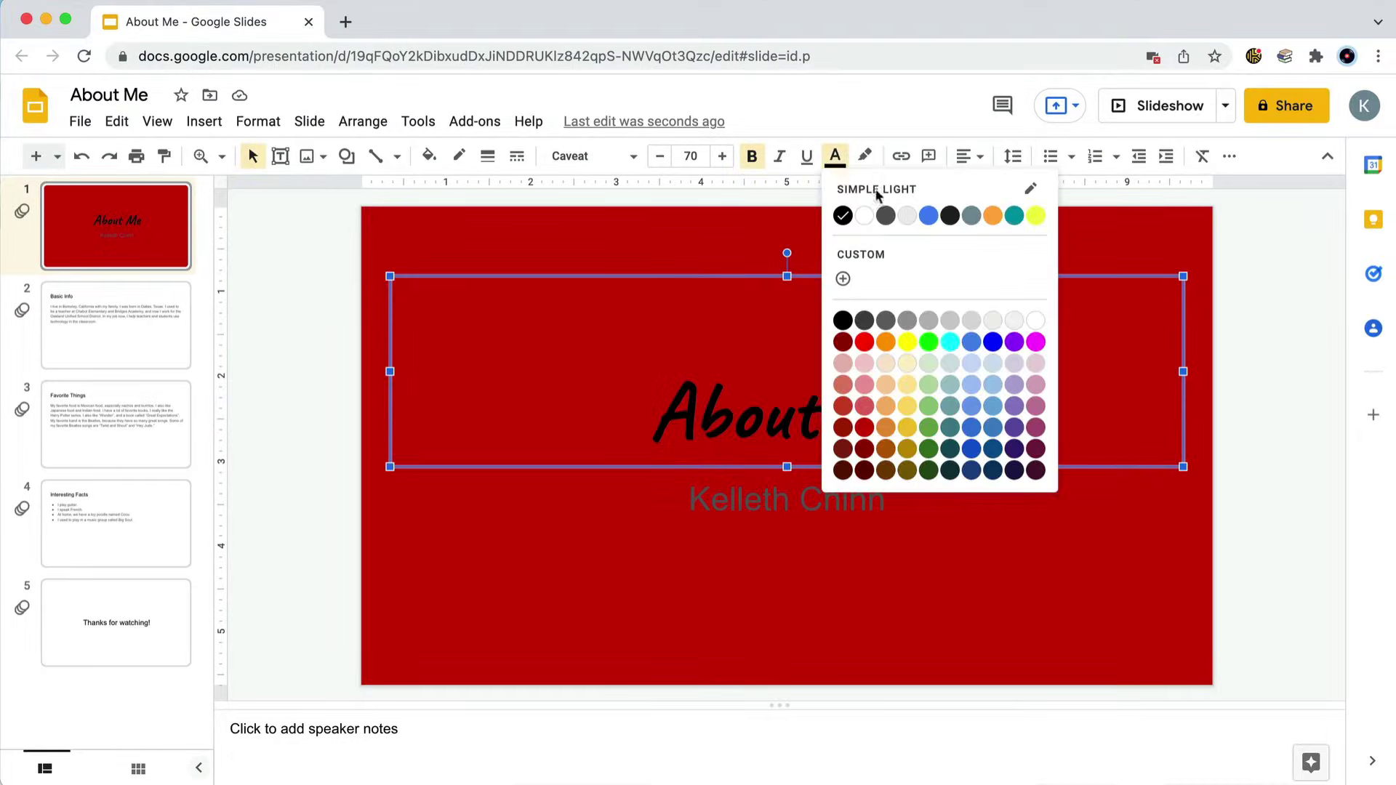
pyautogui.click(863, 217)
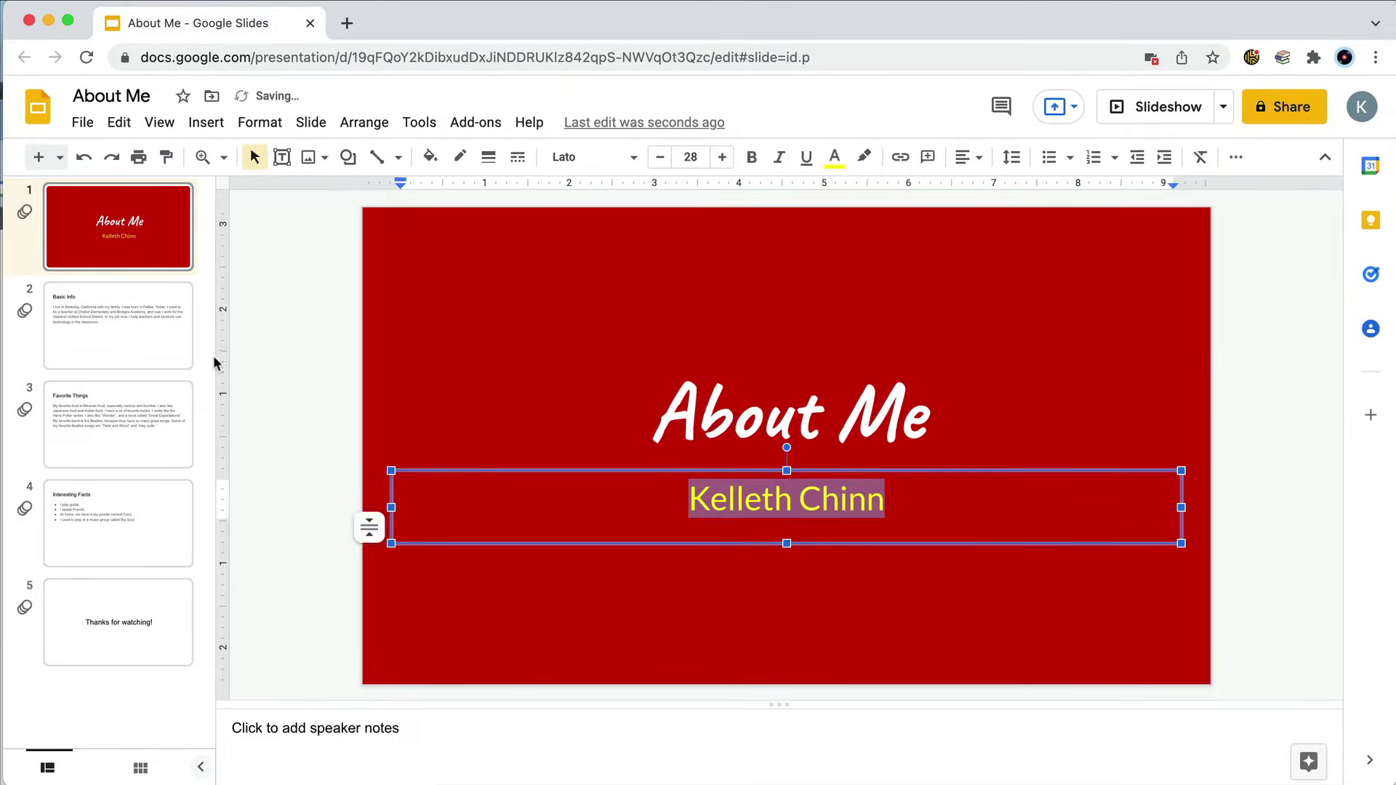
pyautogui.click(134, 342)
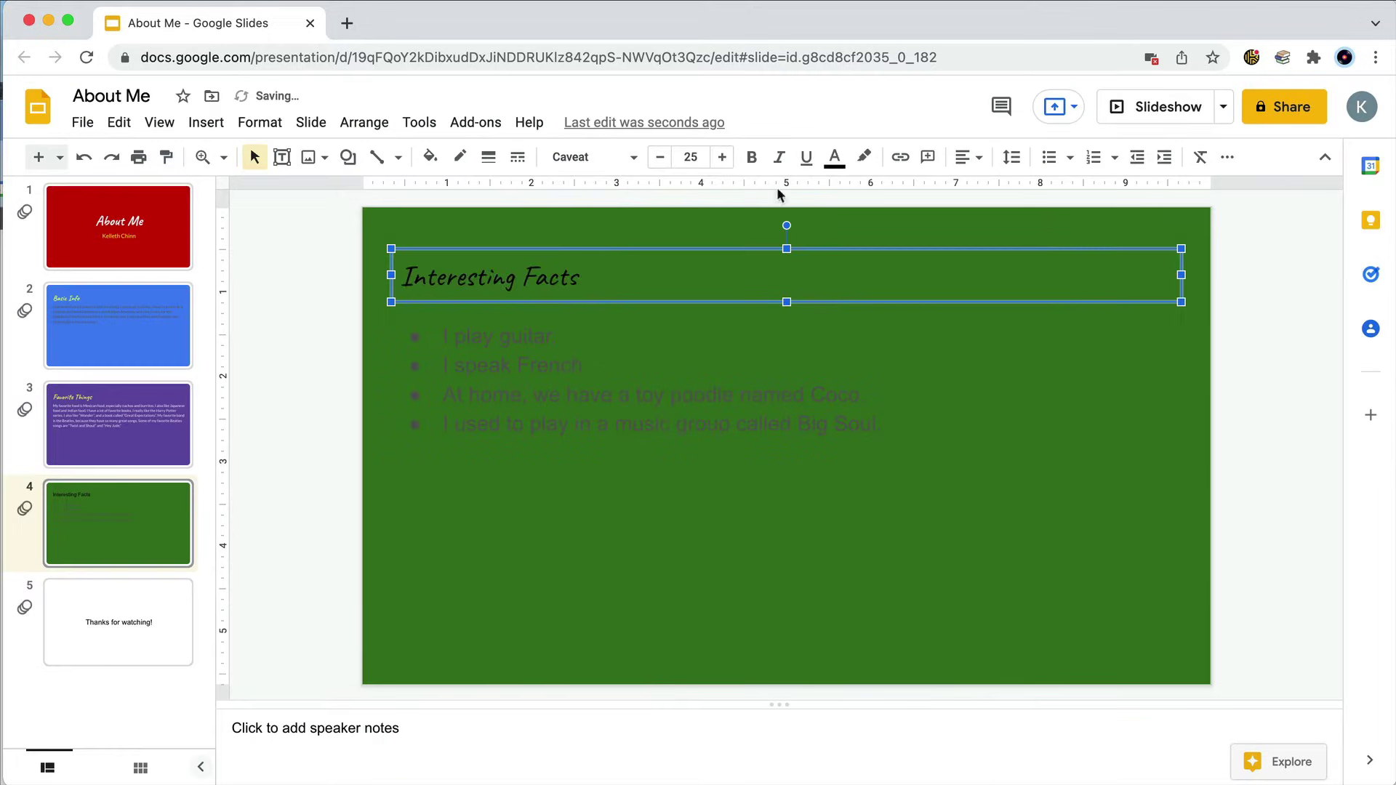
# Step: Set the slide 4 body text font to Lato
pyautogui.click(593, 378)
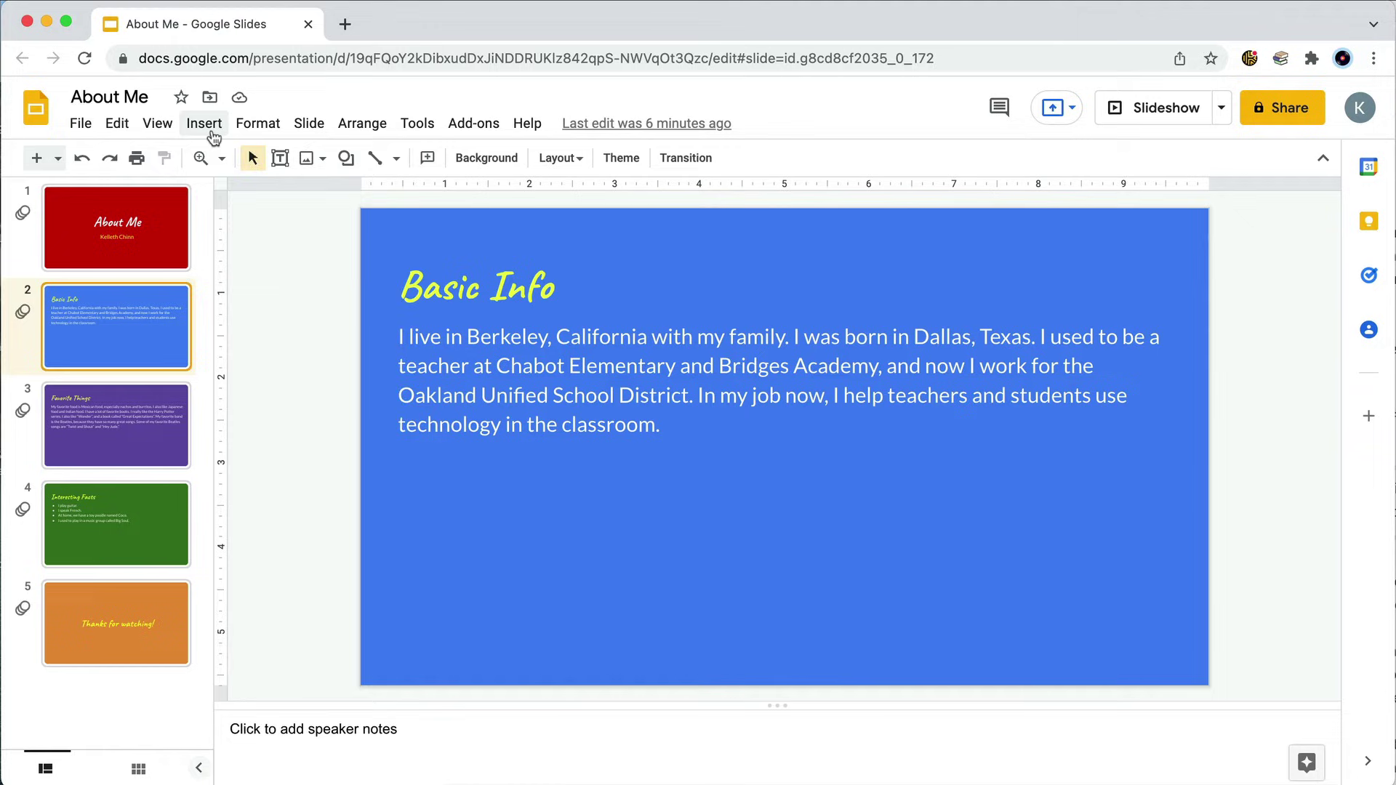
# Step: Search the web for images of 'berkeley california'
pyautogui.click(213, 138)
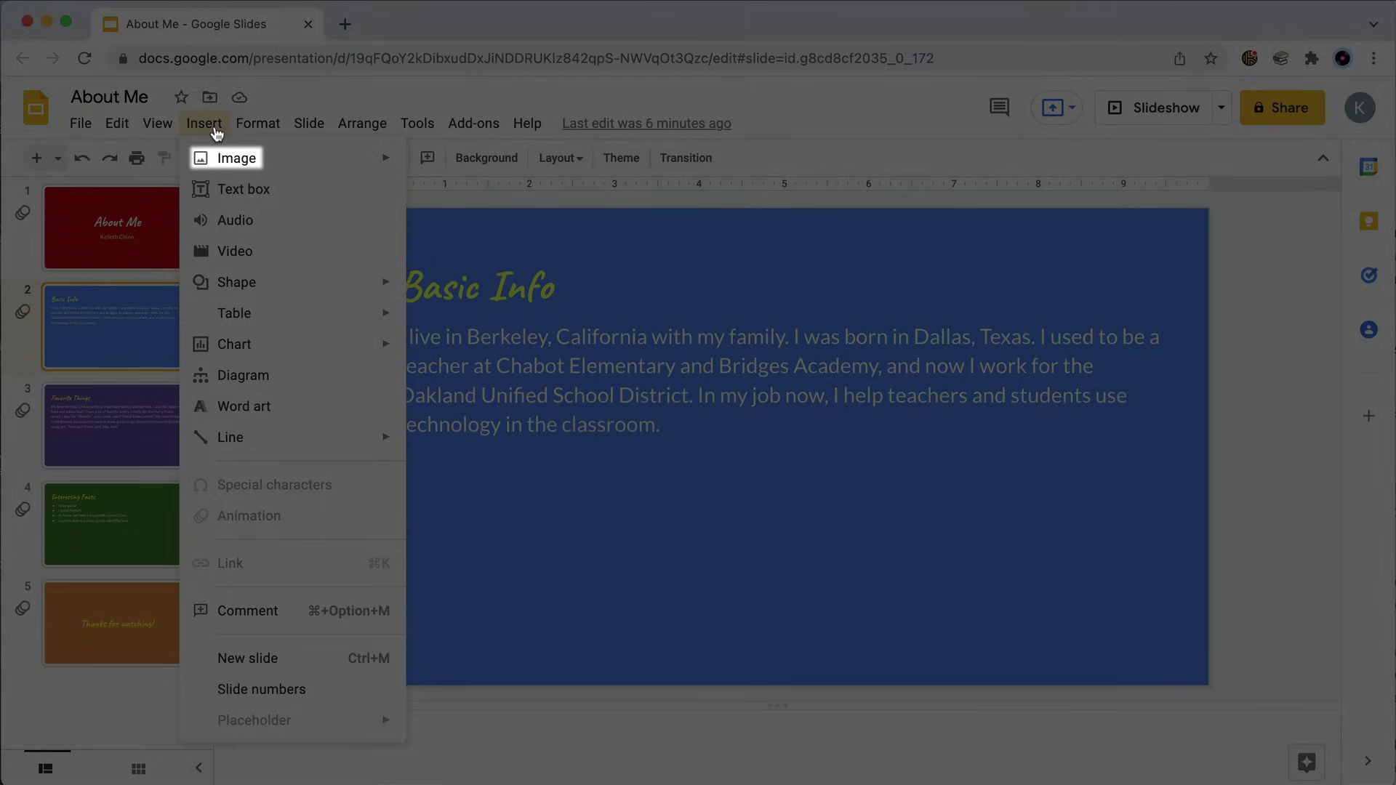
pyautogui.moveTo(237, 159)
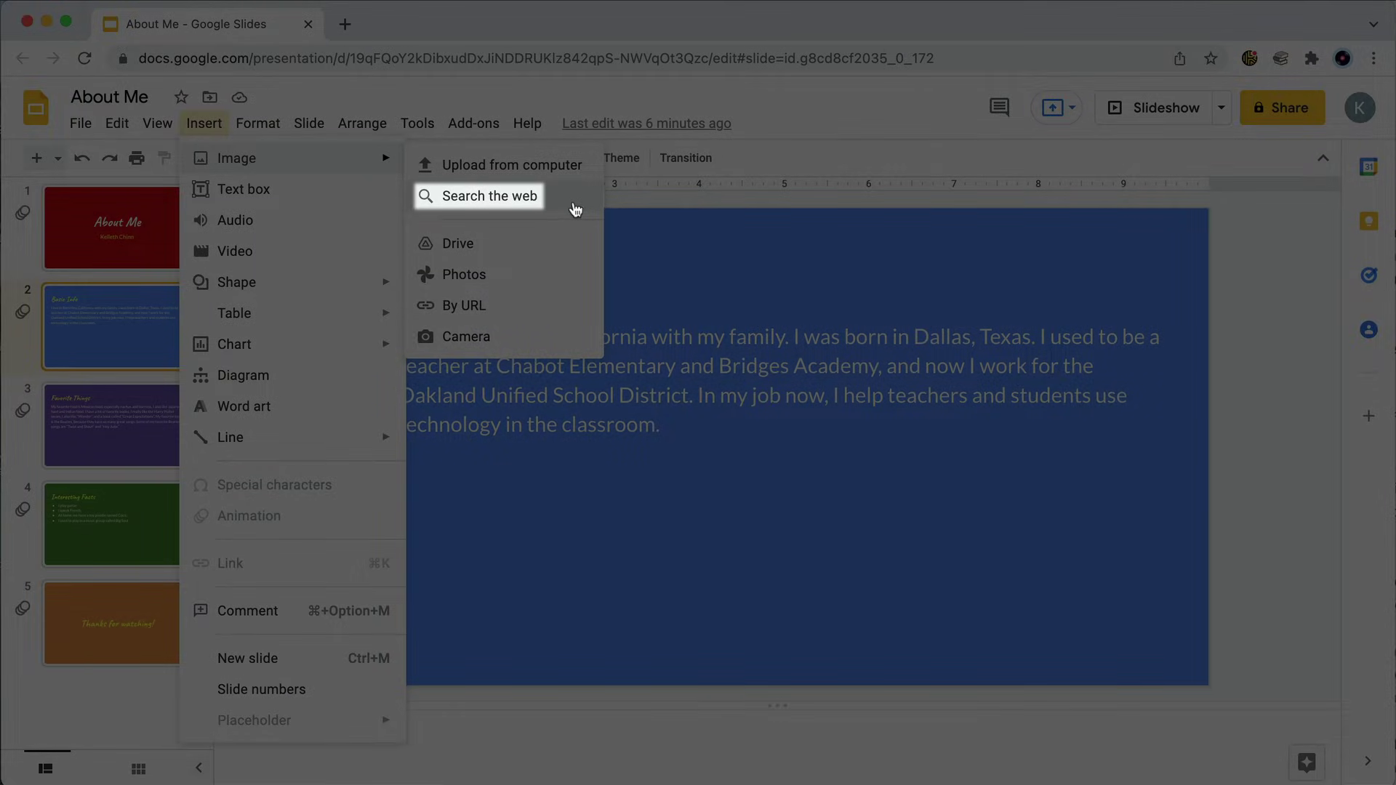
pyautogui.click(576, 208)
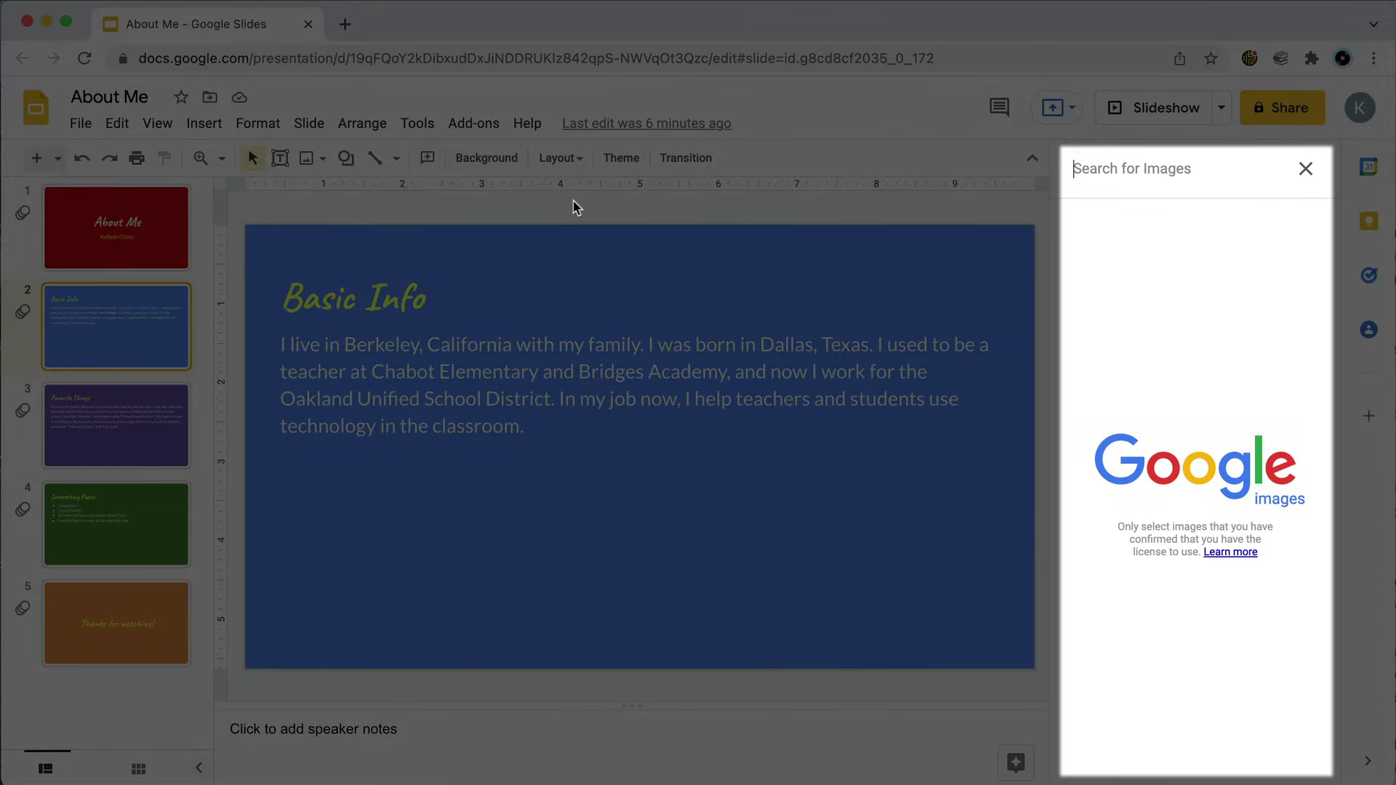
pyautogui.write('berkley')
pyautogui.press('BackSpace')
pyautogui.press('BackSpace')
pyautogui.press('BackSpace')
pyautogui.write('eley')
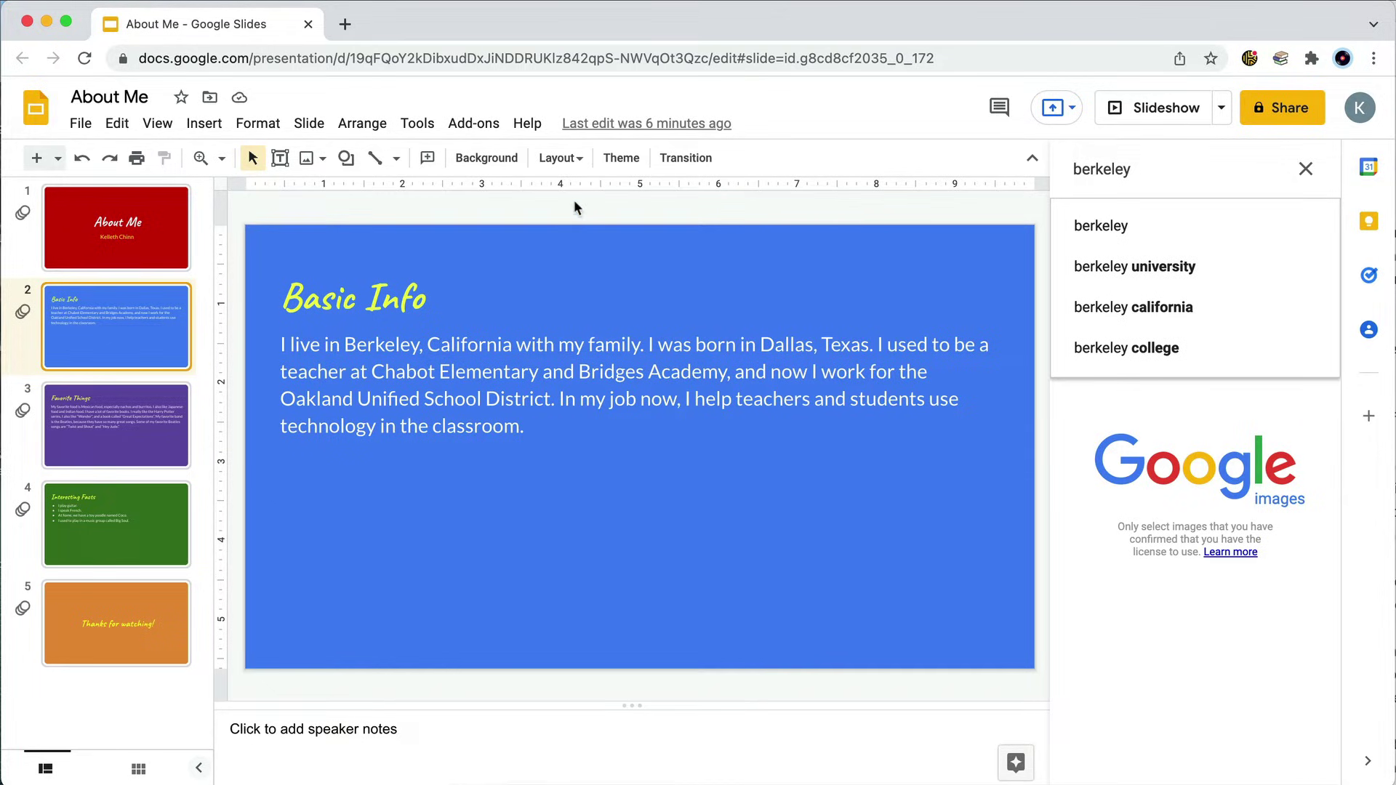
pyautogui.click(1207, 317)
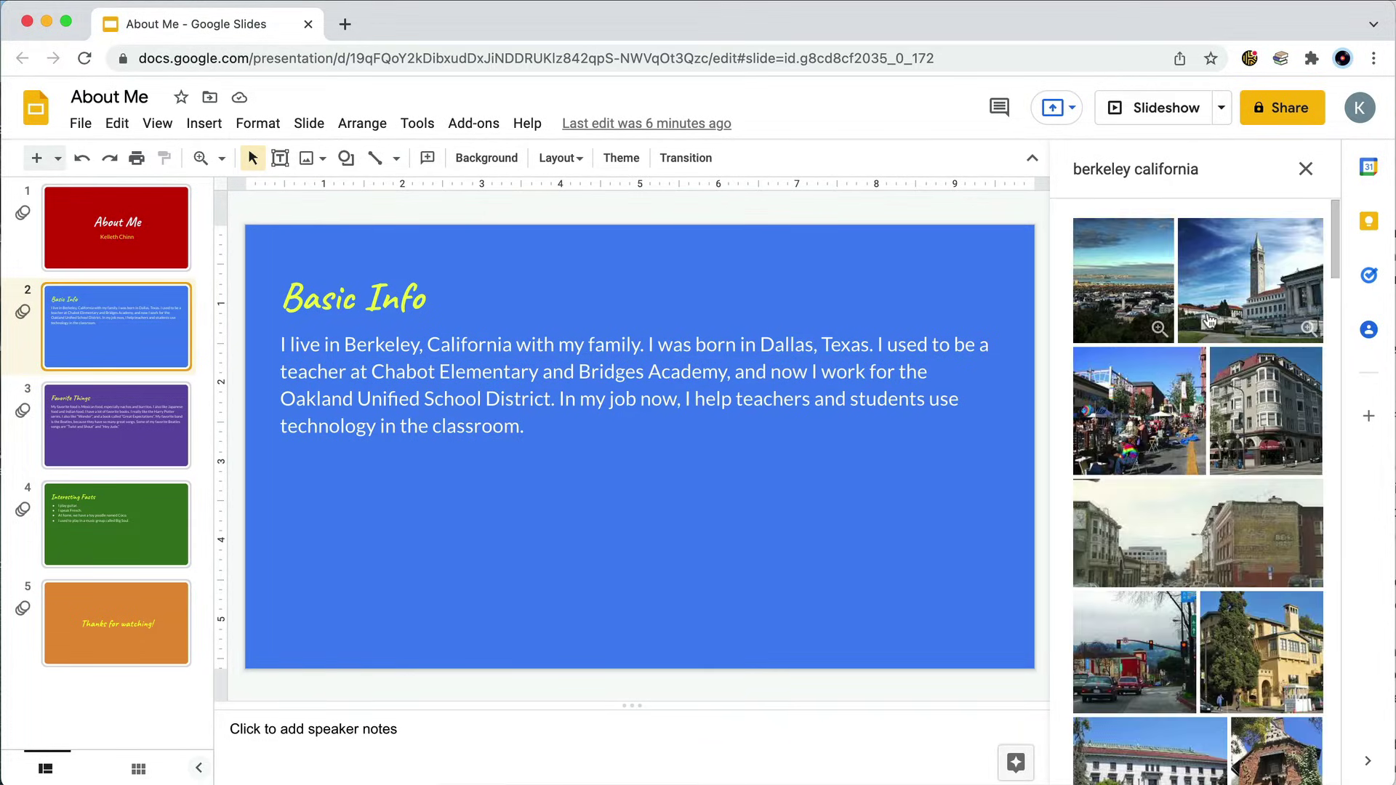
# Step: Insert the Berkeley clock tower photo from the results onto the Basic Info slide
pyautogui.scroll(-2, 1309, 421)
pyautogui.scroll(-3, 1309, 422)
pyautogui.scroll(-2, 1309, 422)
pyautogui.scroll(-2, 1309, 421)
pyautogui.scroll(-1, 1309, 422)
pyautogui.scroll(-1, 1309, 422)
pyautogui.scroll(3, 1309, 422)
pyautogui.scroll(3, 1309, 422)
pyautogui.scroll(3, 1309, 422)
pyautogui.click(1256, 290)
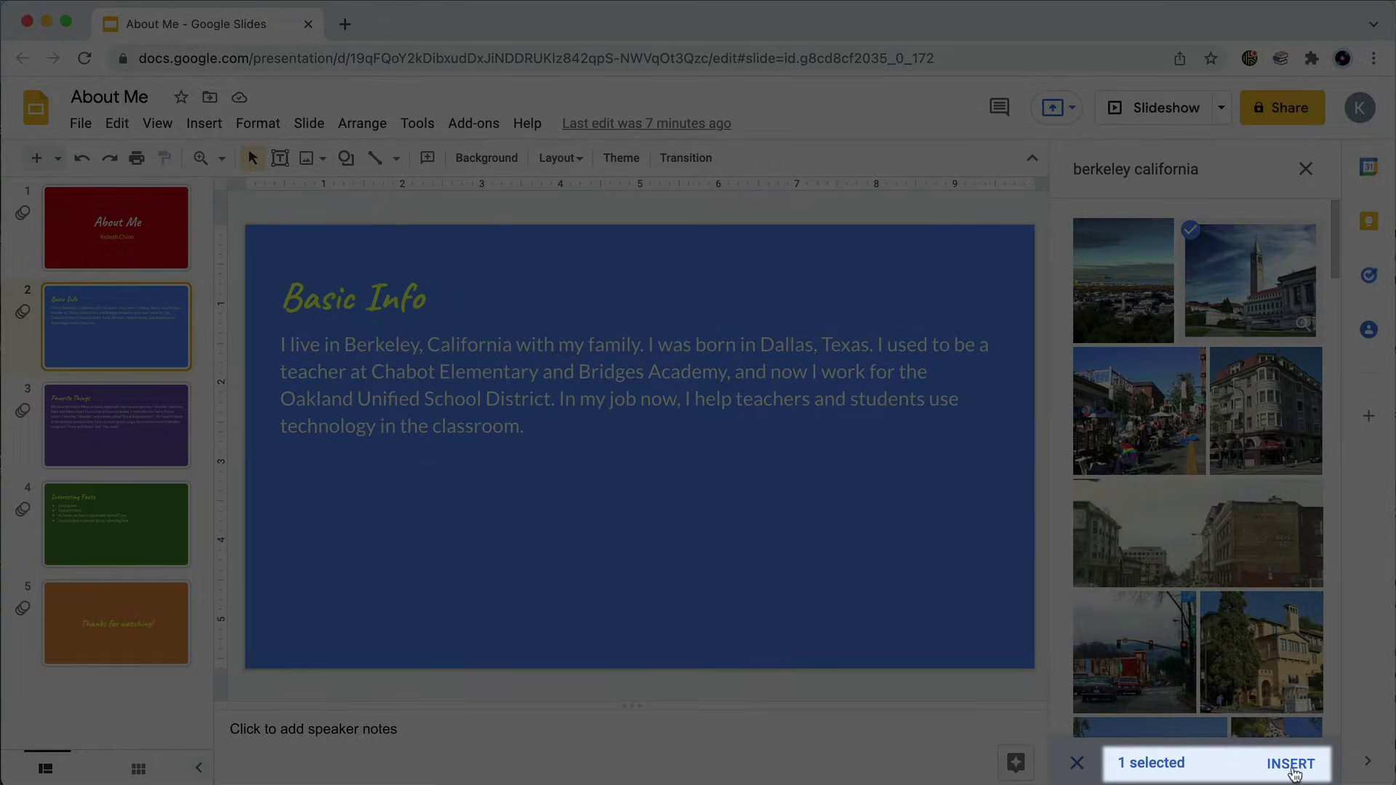
pyautogui.click(1286, 763)
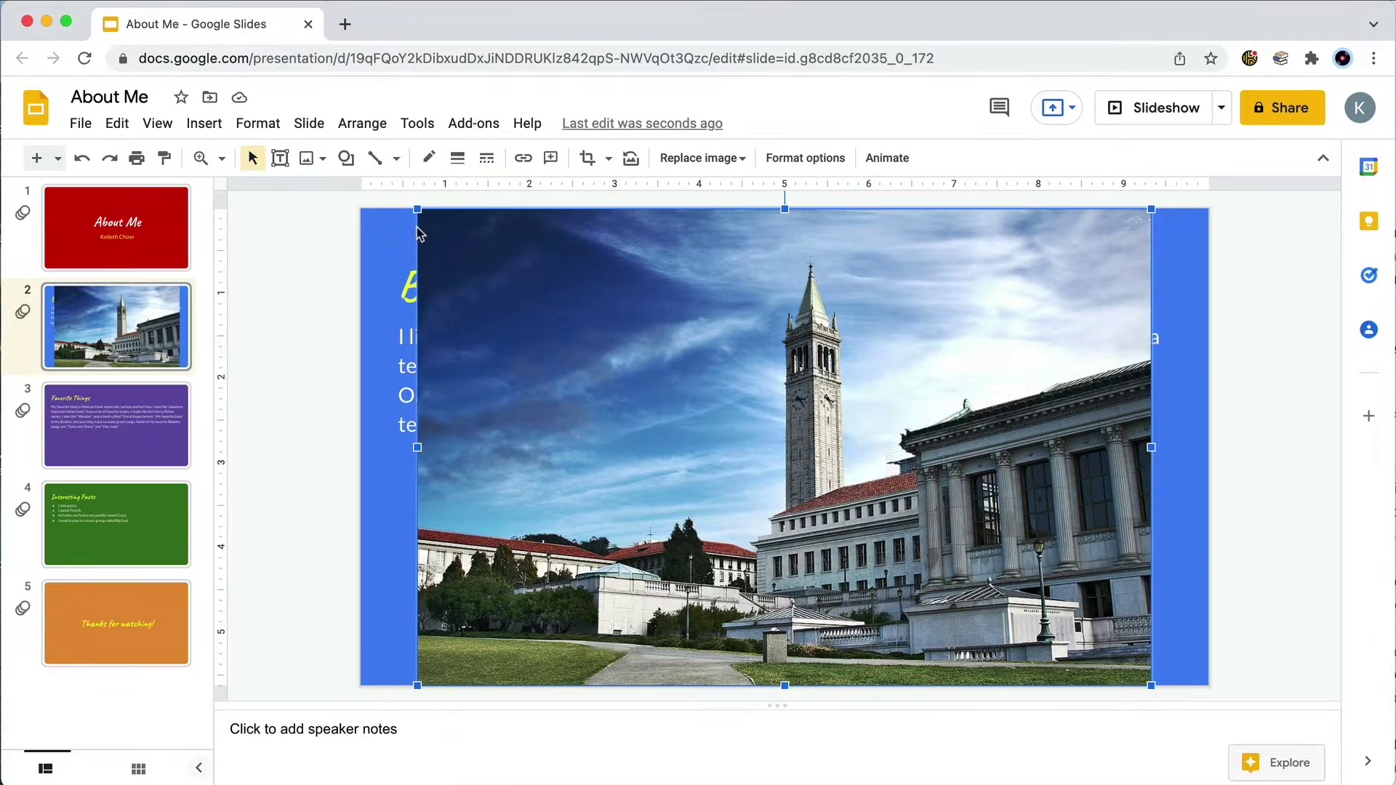
# Step: Shrink the clock-tower photo from its corner, undoing a trial top-edge resize
pyautogui.moveTo(418, 210); pyautogui.dragTo(532, 336)
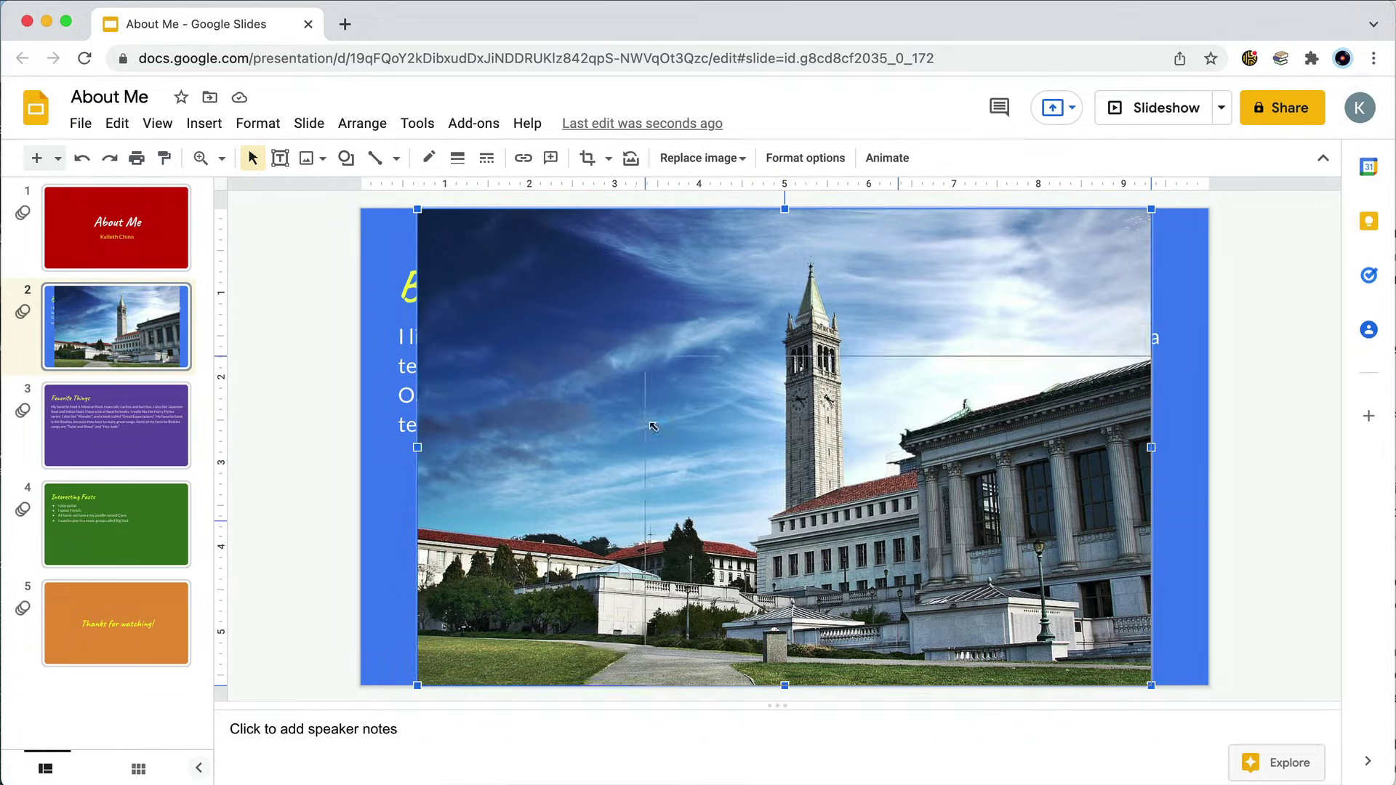
pyautogui.moveTo(532, 336); pyautogui.dragTo(735, 478)
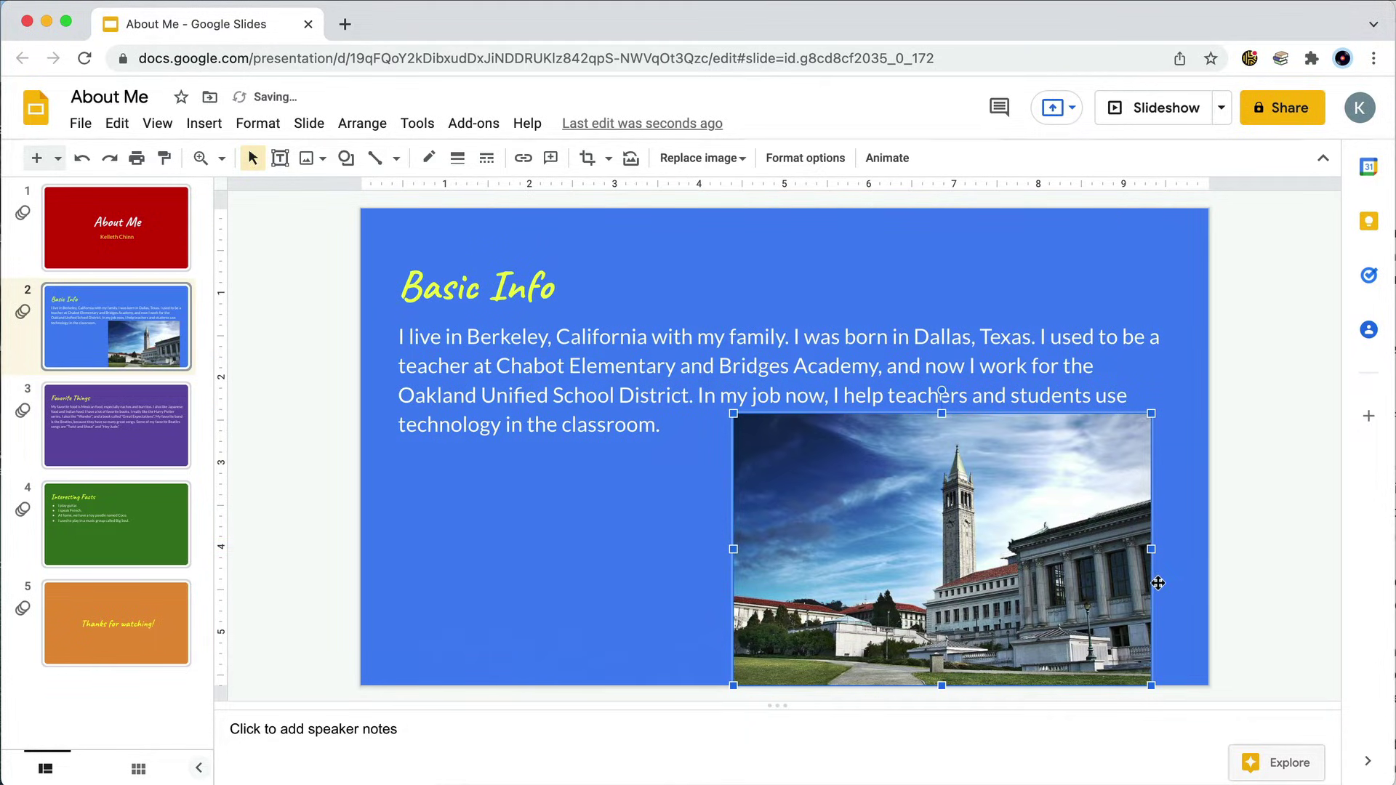
pyautogui.click(1262, 690)
pyautogui.click(1032, 467)
pyautogui.moveTo(942, 417); pyautogui.dragTo(949, 485)
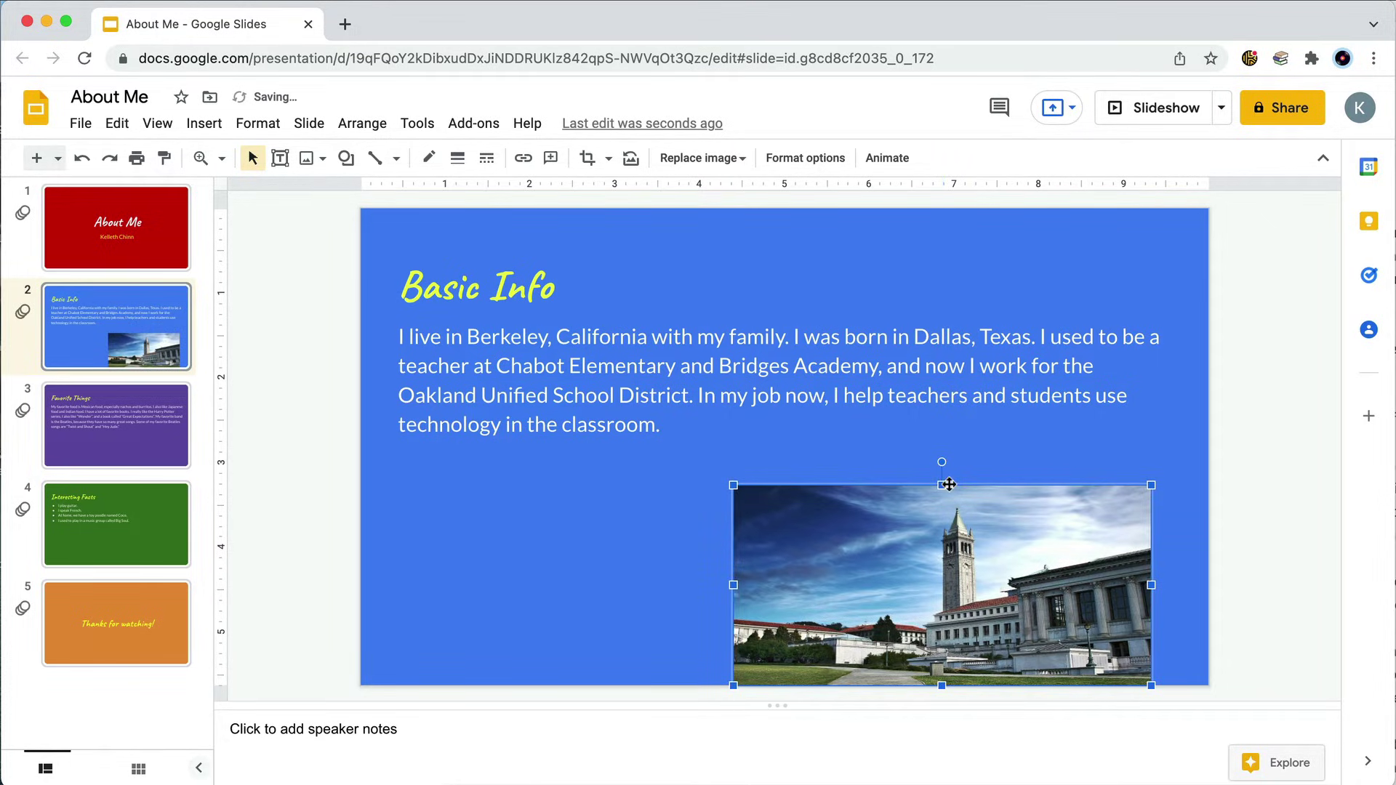
pyautogui.click(81, 158)
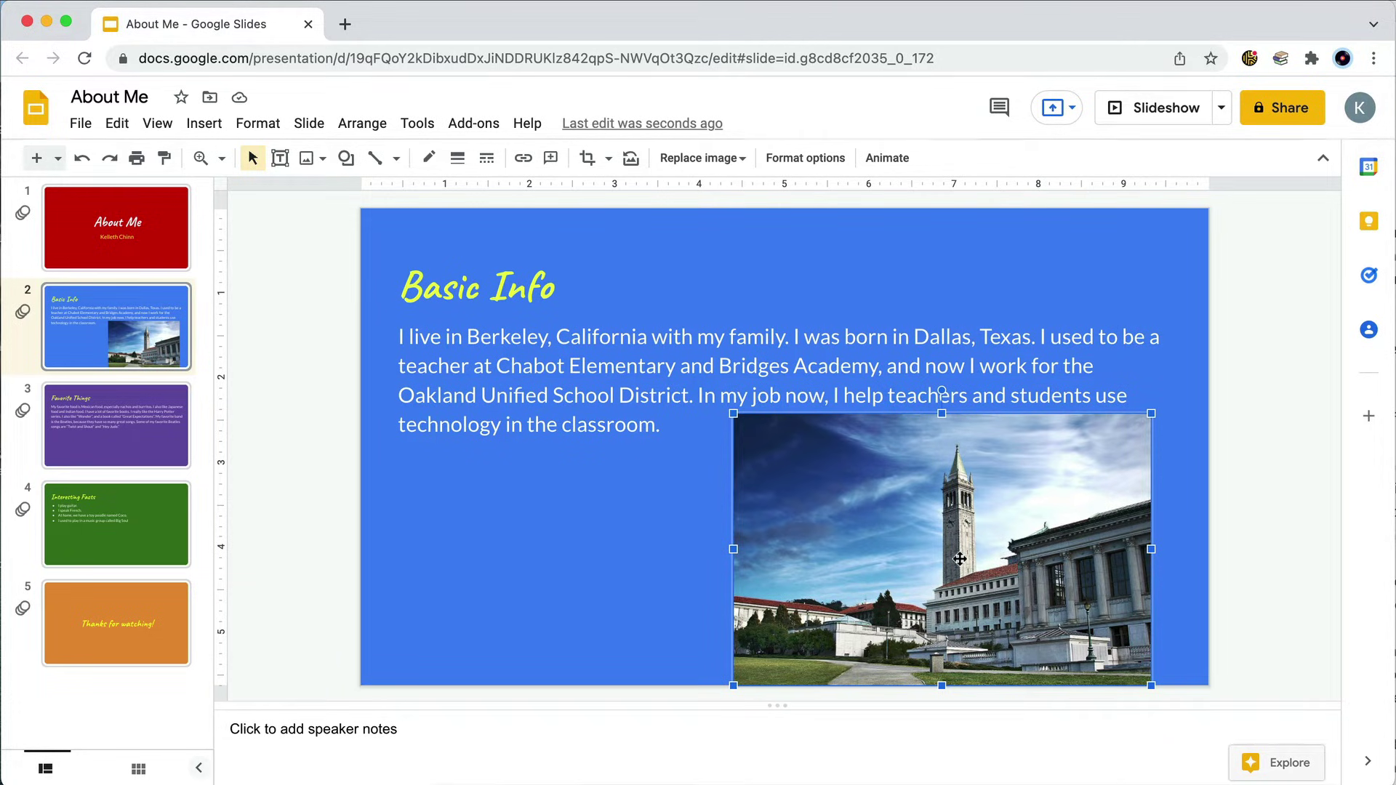
# Step: Move the photo up to sit beside the Basic Info paragraph
pyautogui.moveTo(960, 558); pyautogui.dragTo(962, 454)
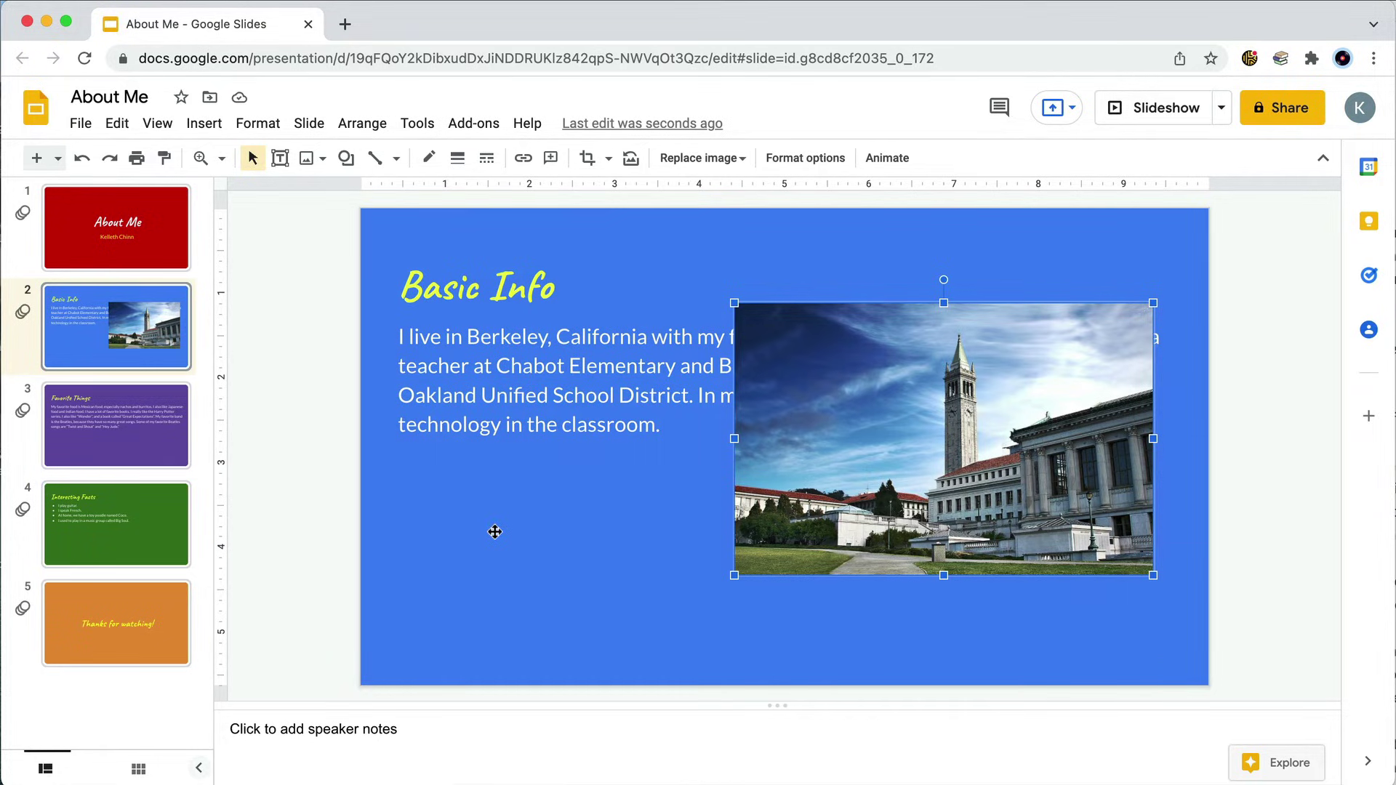
pyautogui.click(584, 412)
pyautogui.click(805, 697)
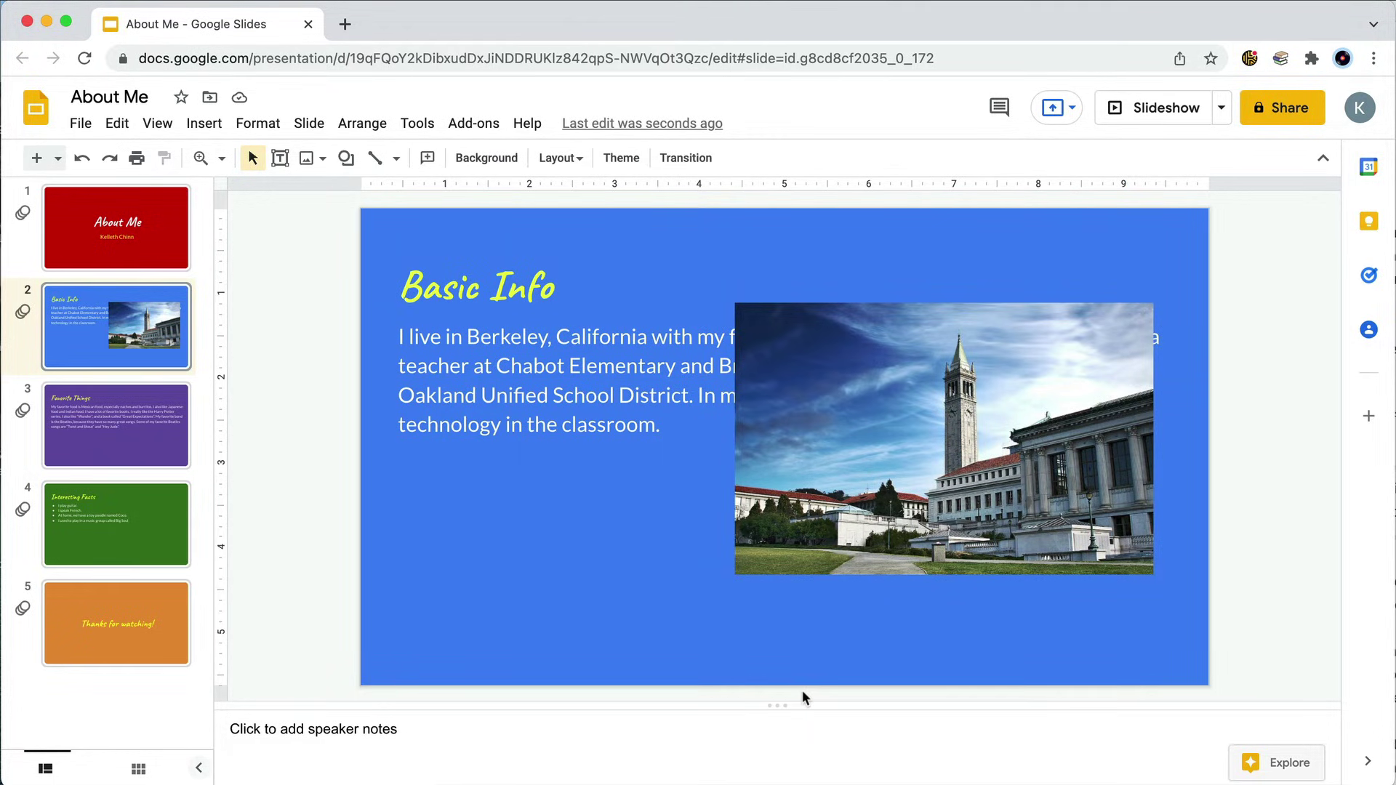
# Step: Narrow the Basic Info text box to clear the photo, then go to Favorite Things
pyautogui.click(583, 415)
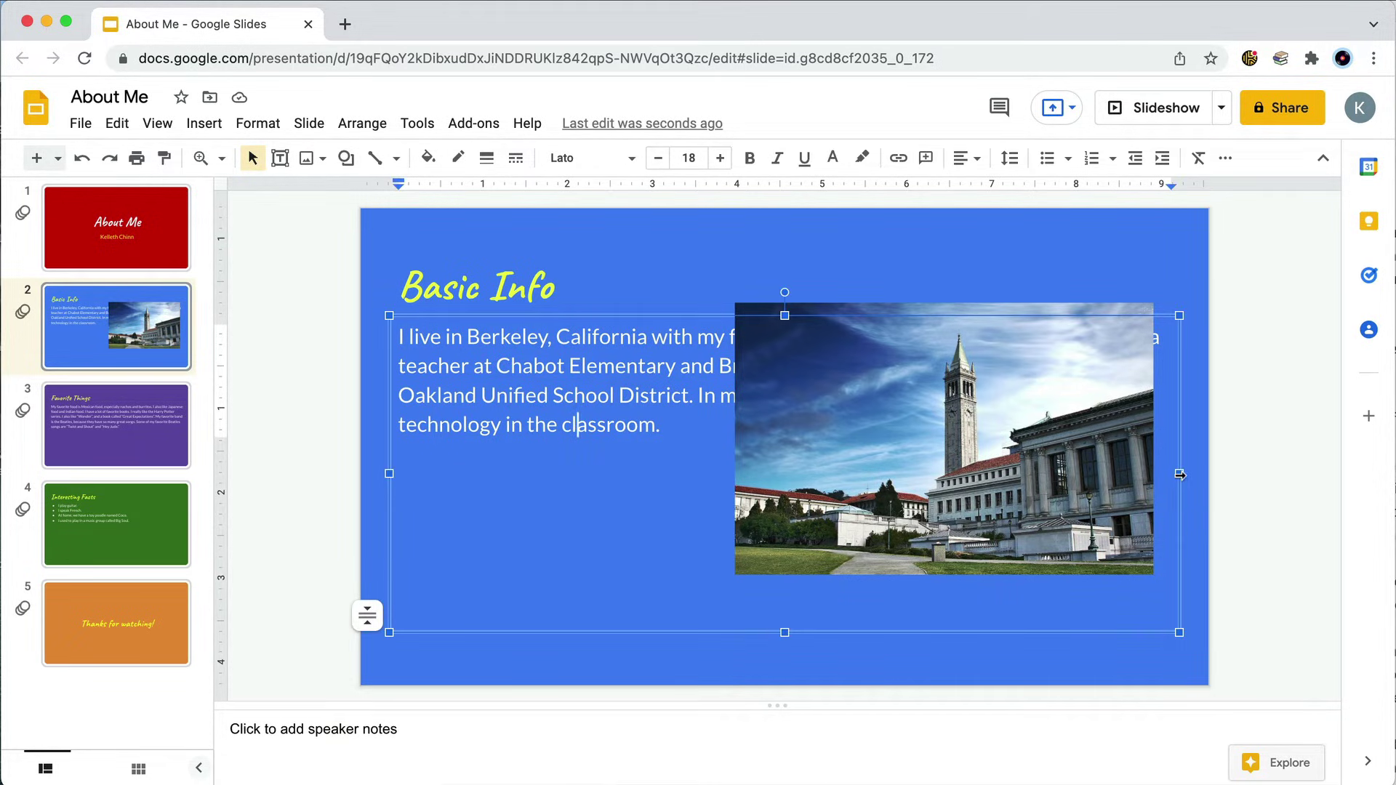
pyautogui.moveTo(1180, 474); pyautogui.dragTo(718, 467)
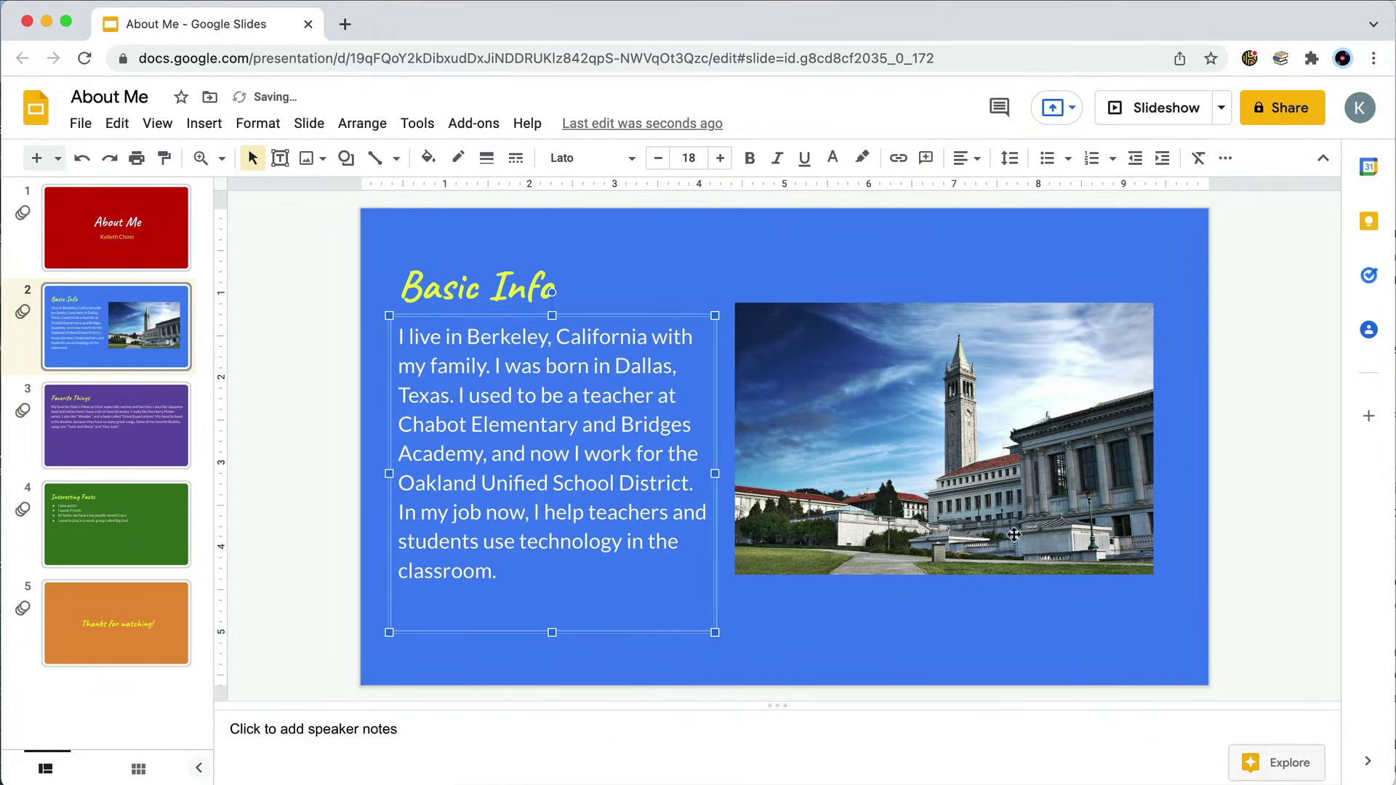
pyautogui.click(1308, 582)
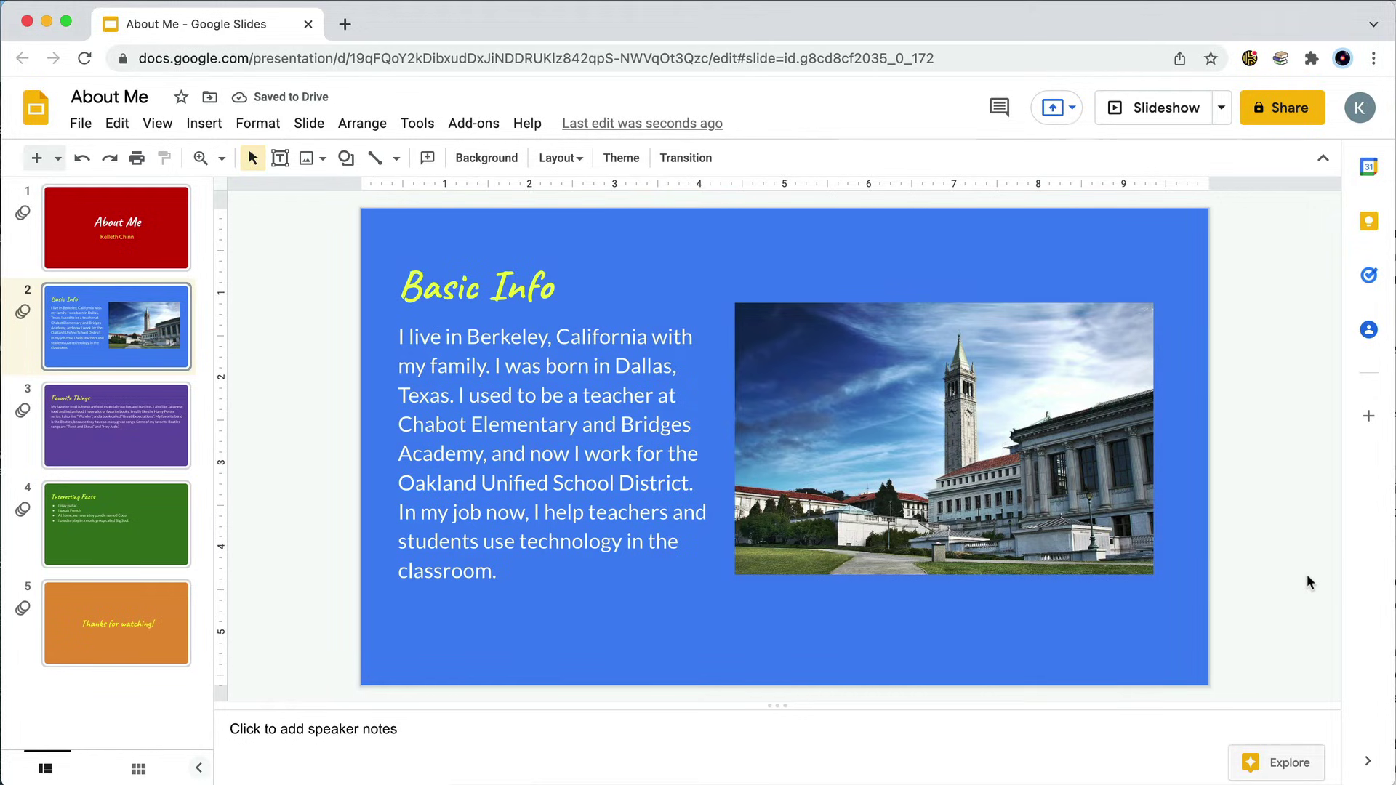
pyautogui.click(155, 455)
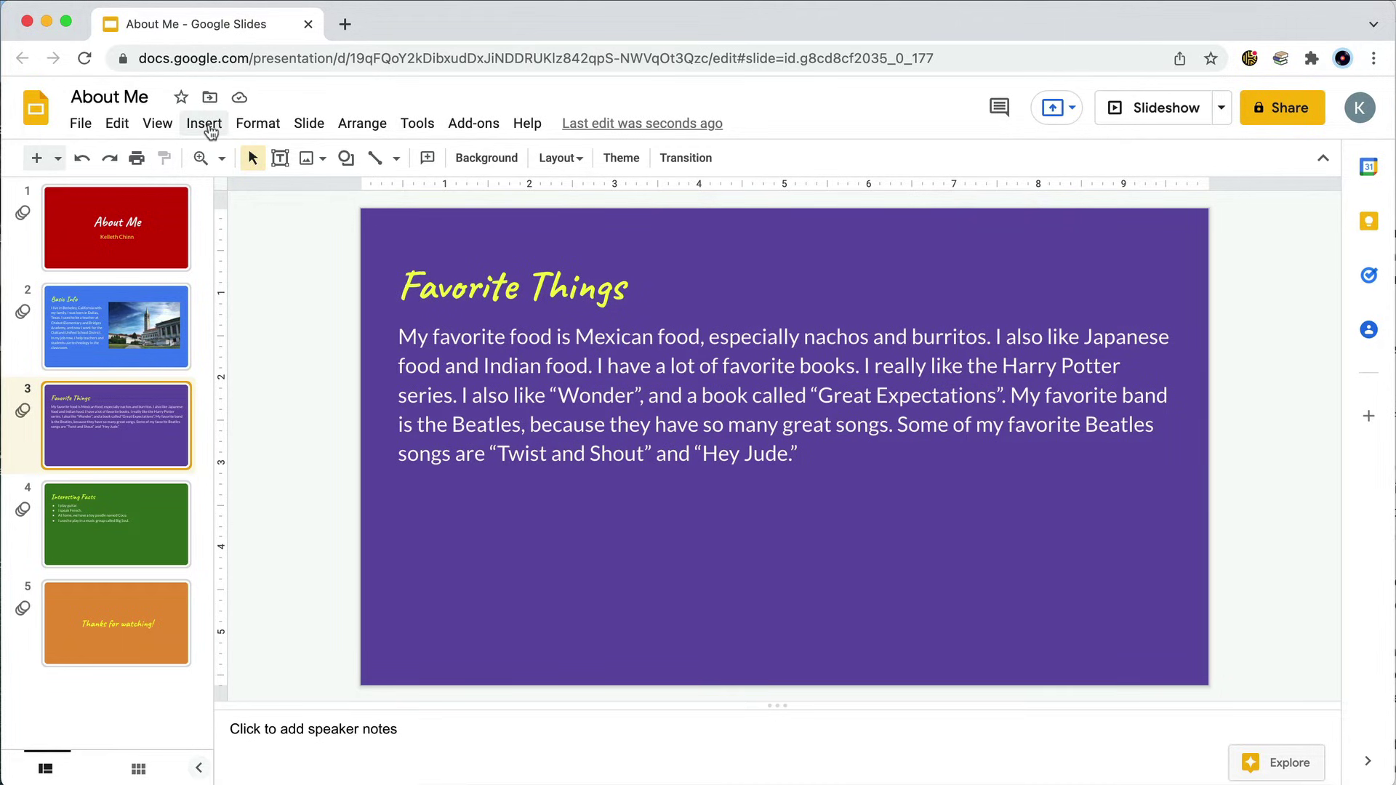
# Step: Insert a web-searched 'harry potter' portrait onto the Favorite Things slide
pyautogui.click(210, 127)
pyautogui.moveTo(237, 158)
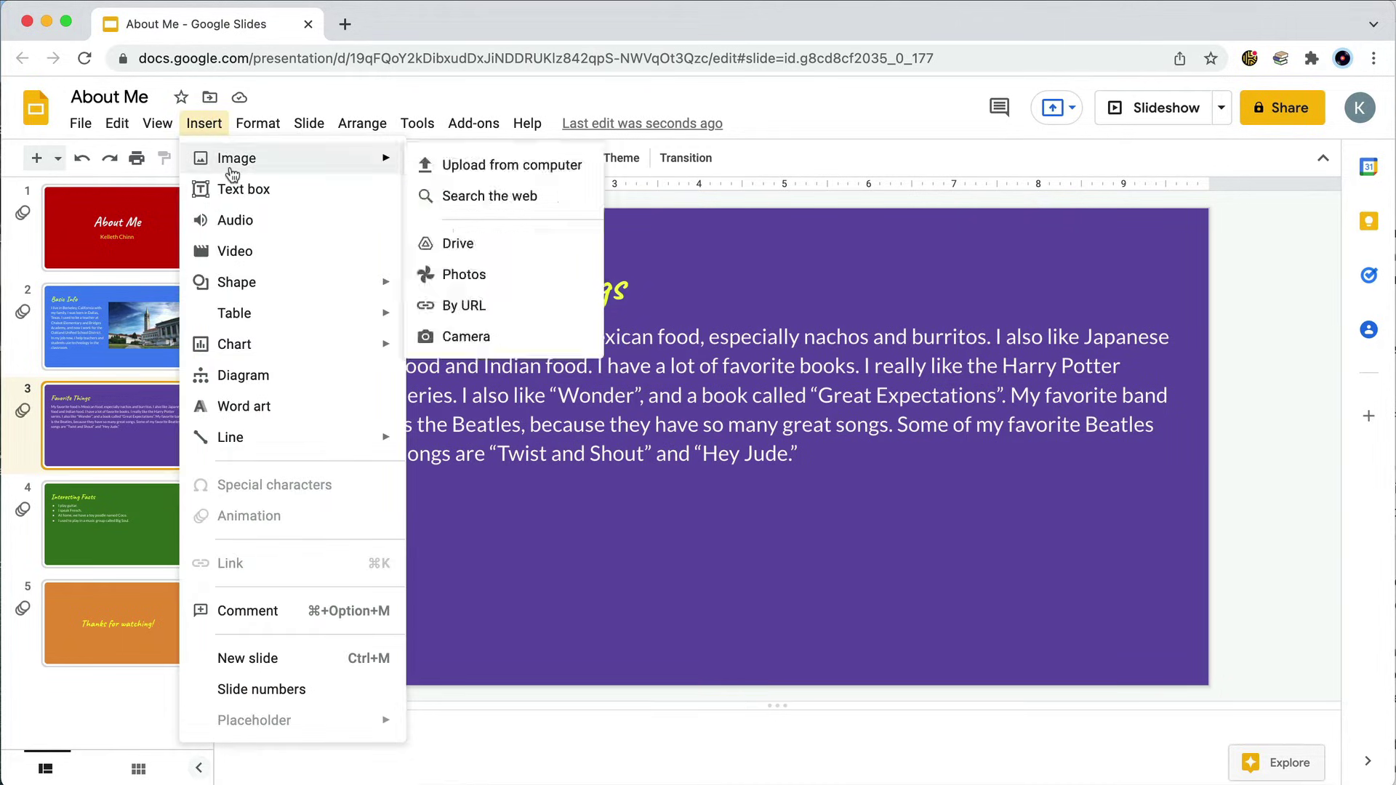
pyautogui.click(466, 194)
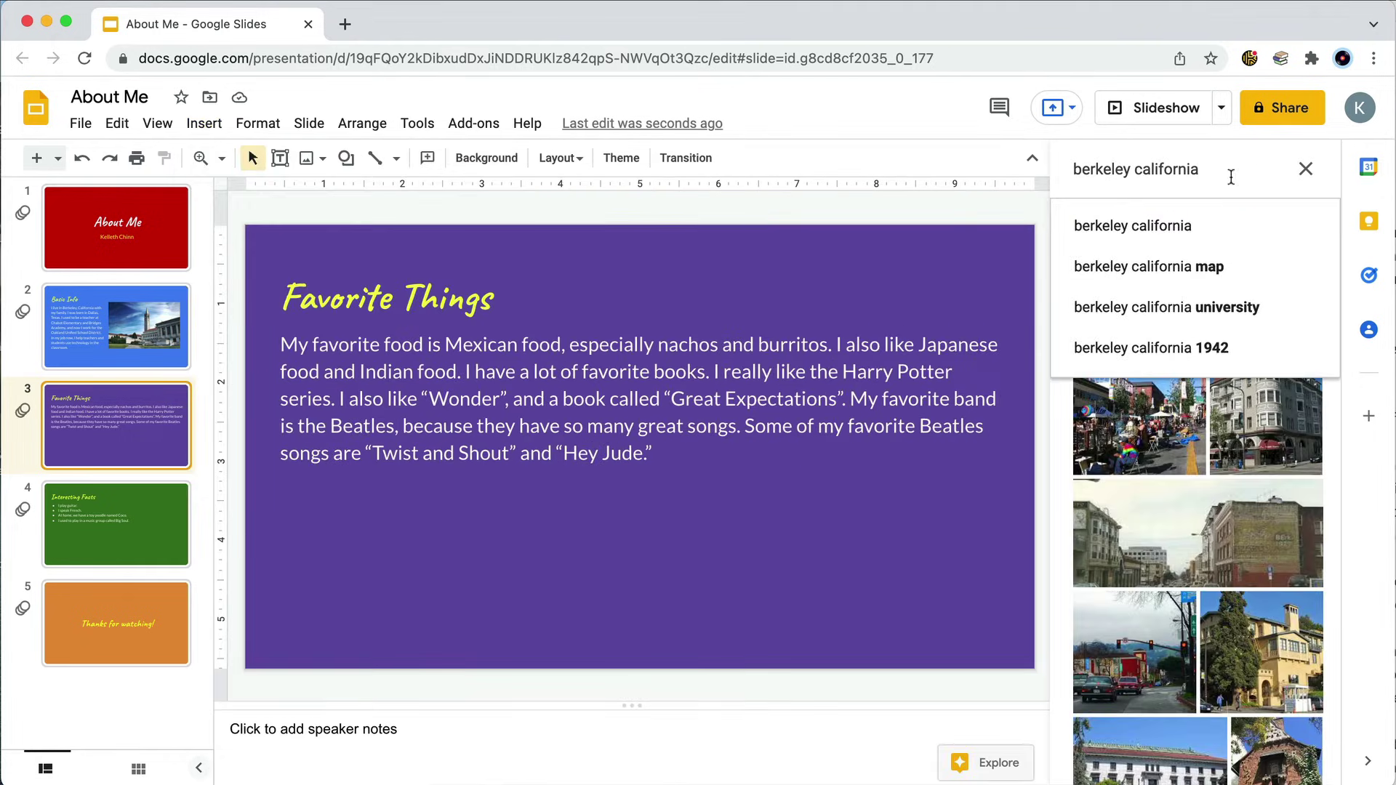
pyautogui.write('harry')
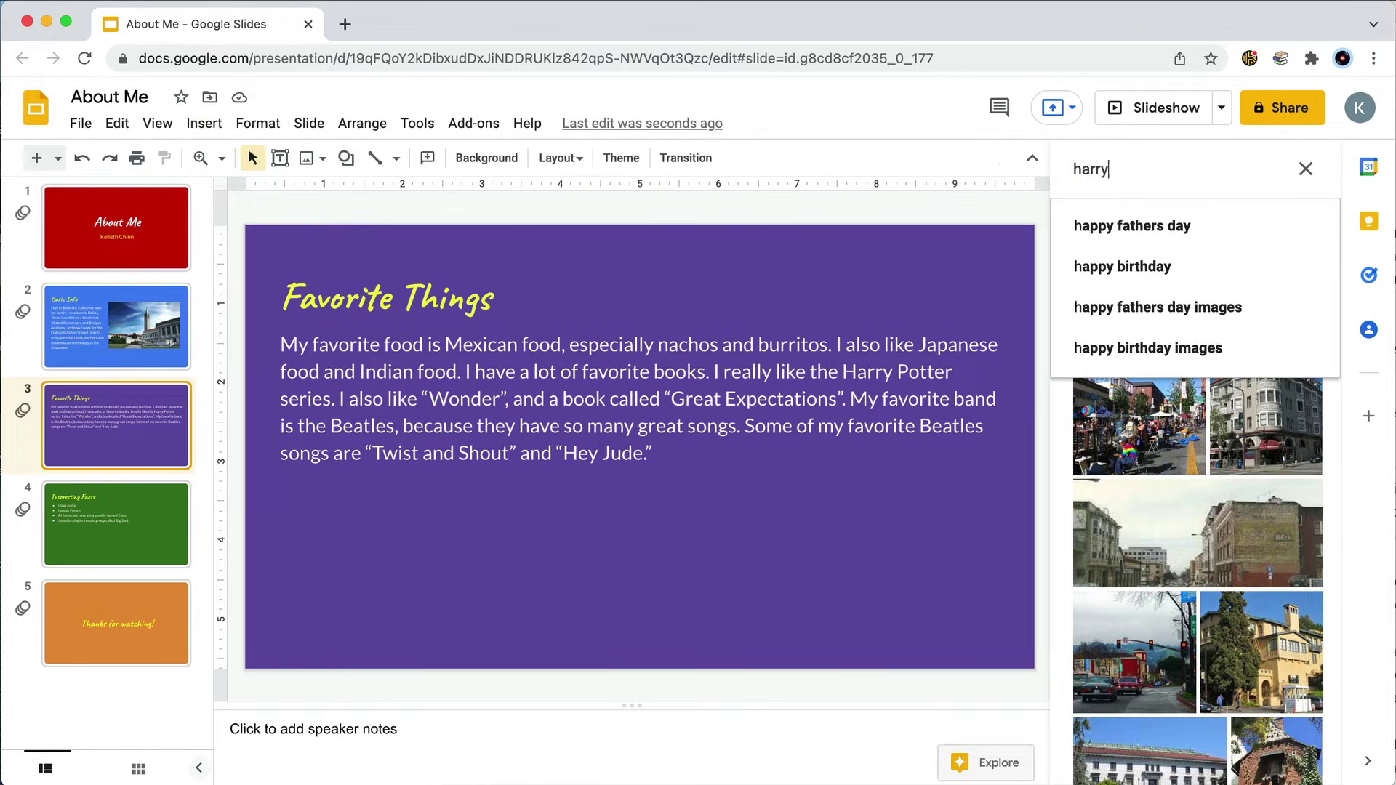
pyautogui.write(' potter')
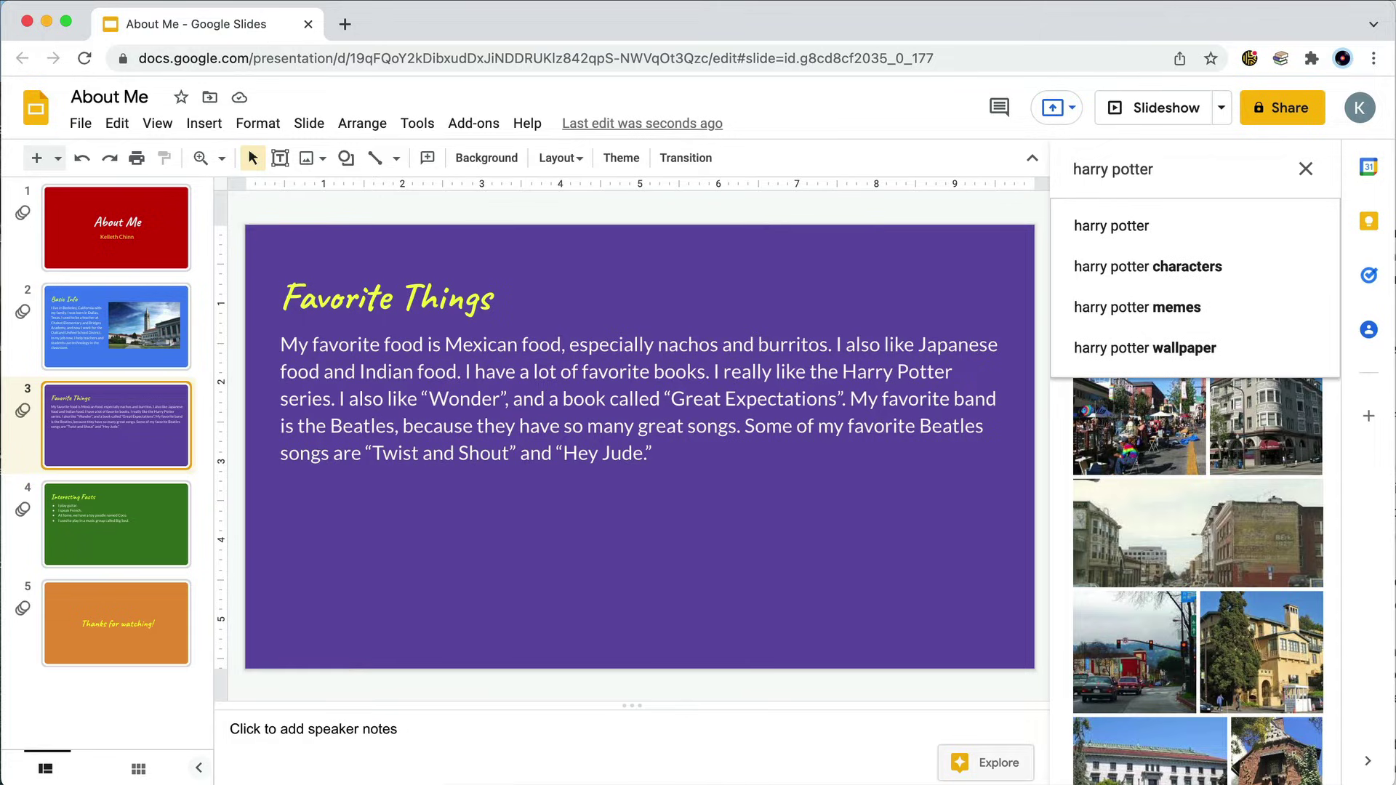
pyautogui.click(1103, 225)
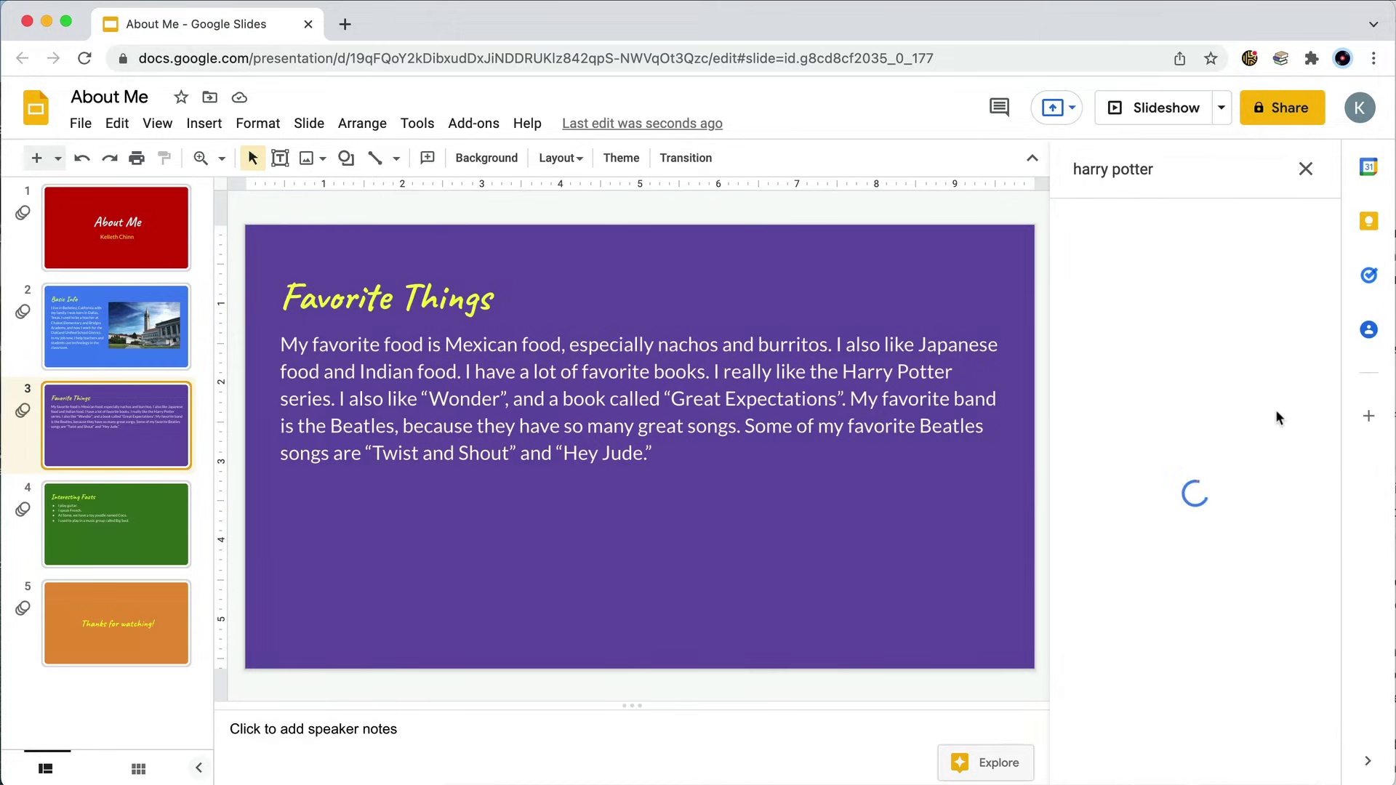
pyautogui.click(1274, 390)
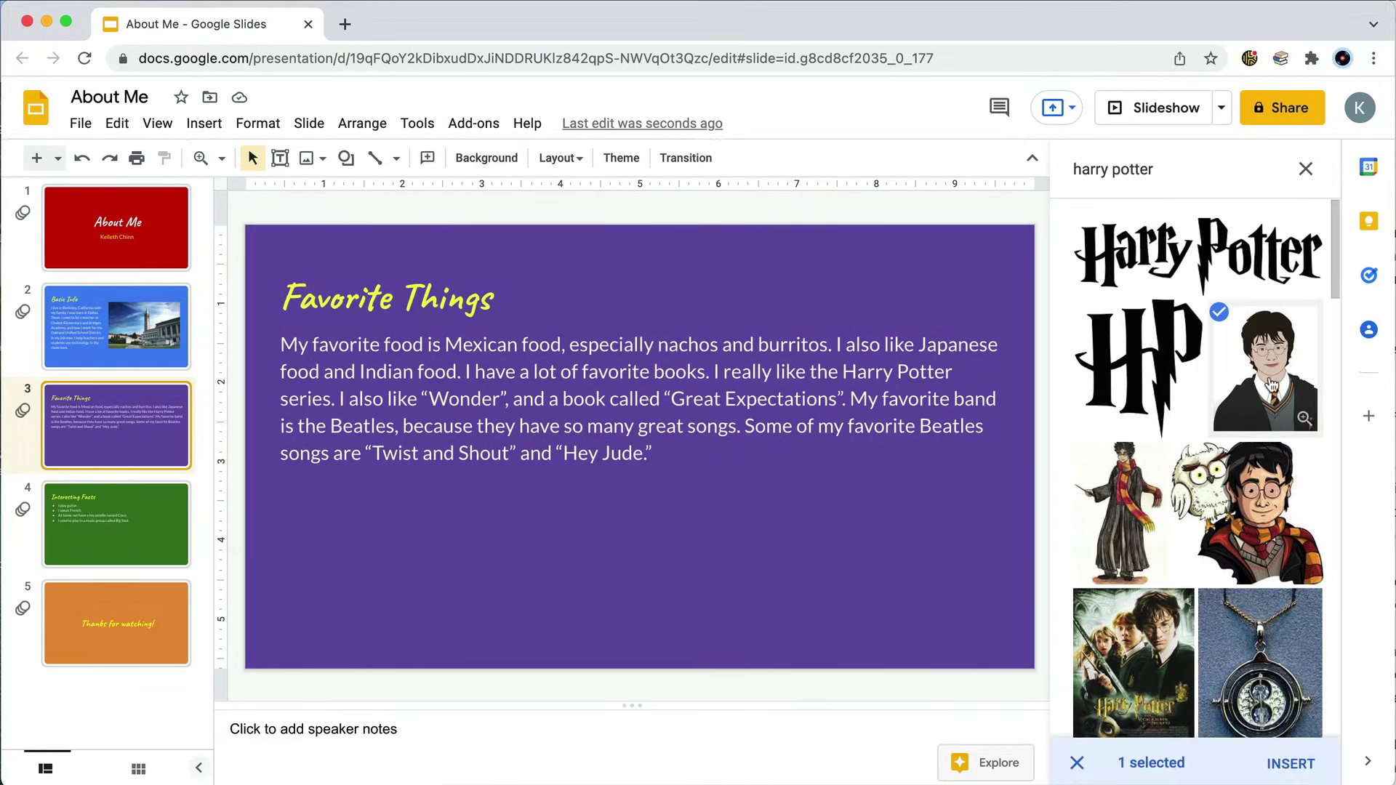
pyautogui.click(1291, 765)
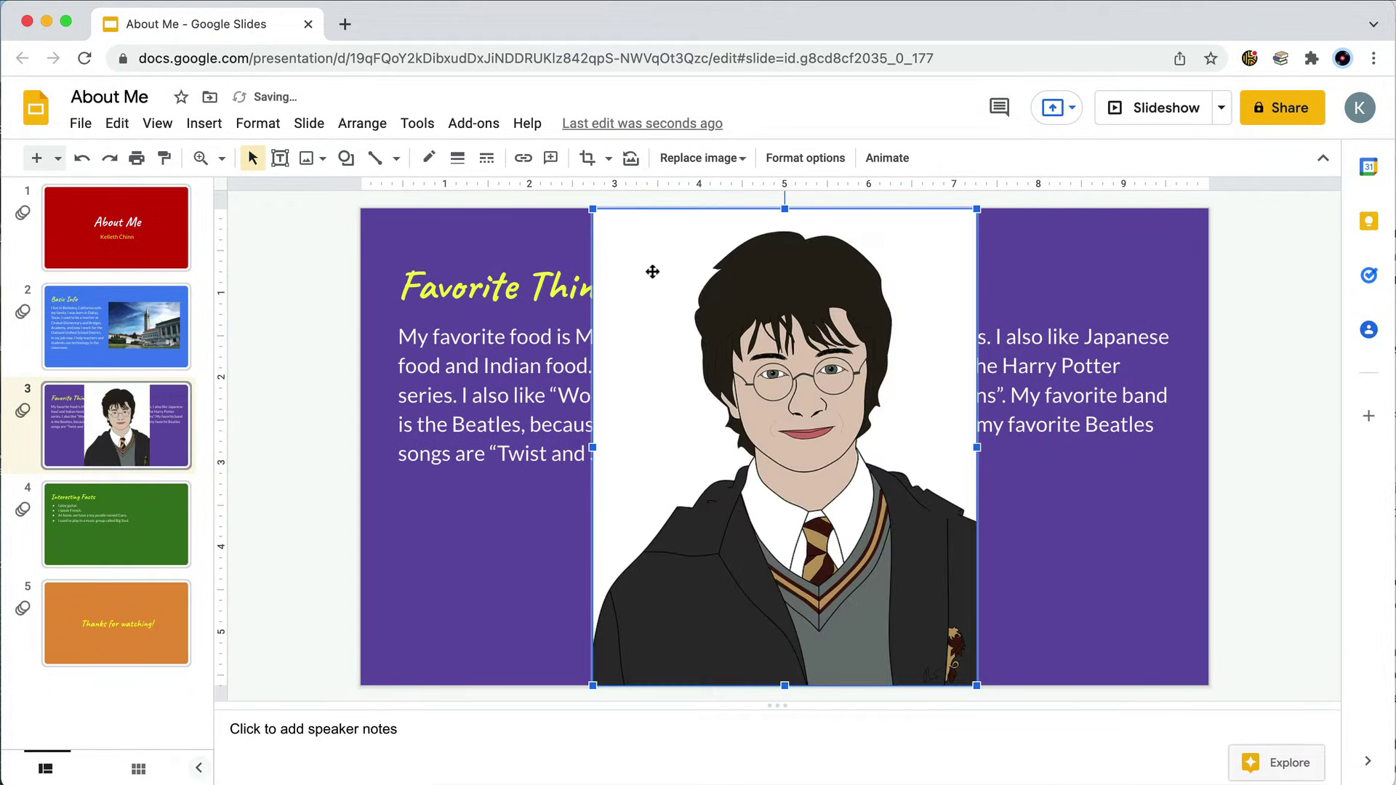
# Step: Shrink the portrait and set it beside the narrowed, wrapping body text
pyautogui.moveTo(593, 208)
pyautogui.mouseDown()
pyautogui.moveTo(809, 366)
pyautogui.moveTo(727, 376)
pyautogui.mouseUp()
pyautogui.moveTo(909, 500); pyautogui.dragTo(1070, 400)
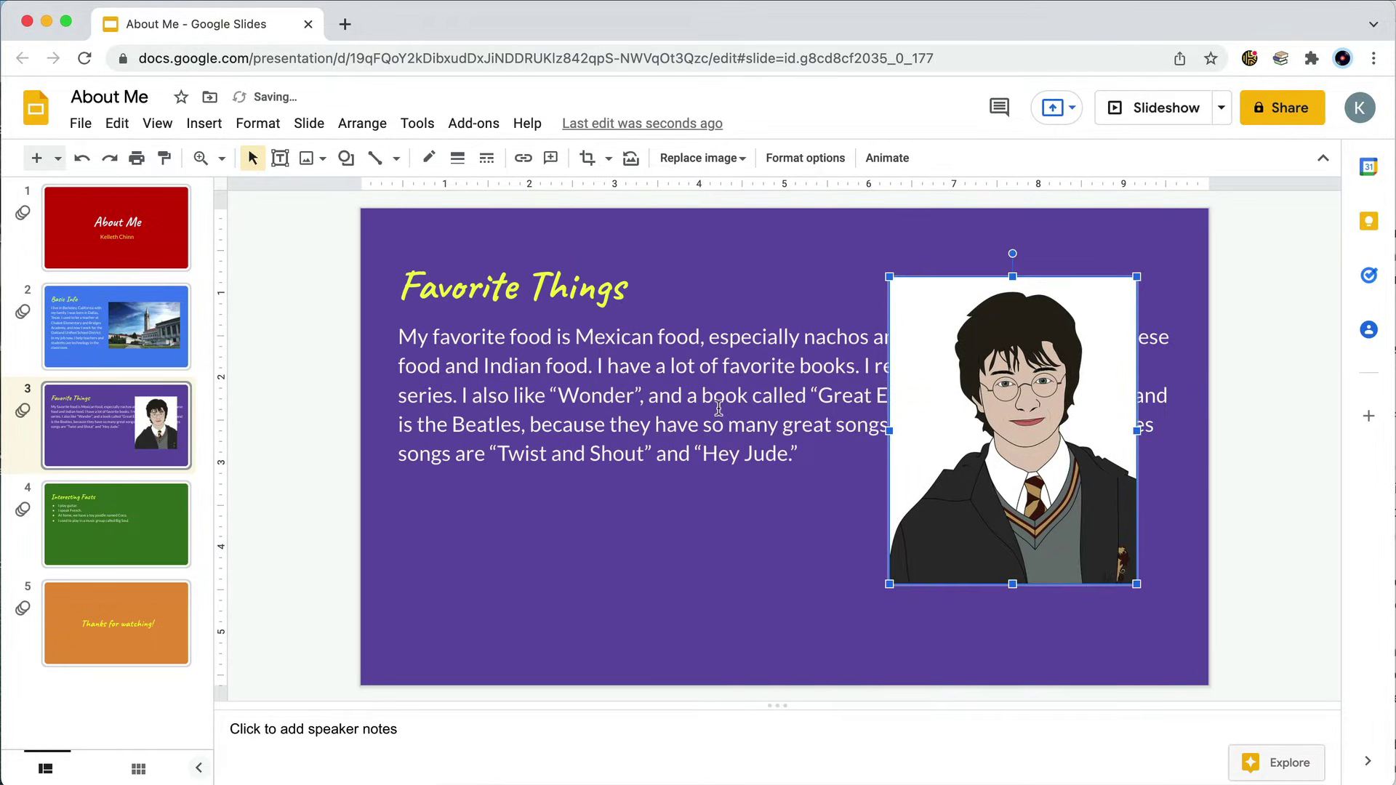
pyautogui.click(718, 409)
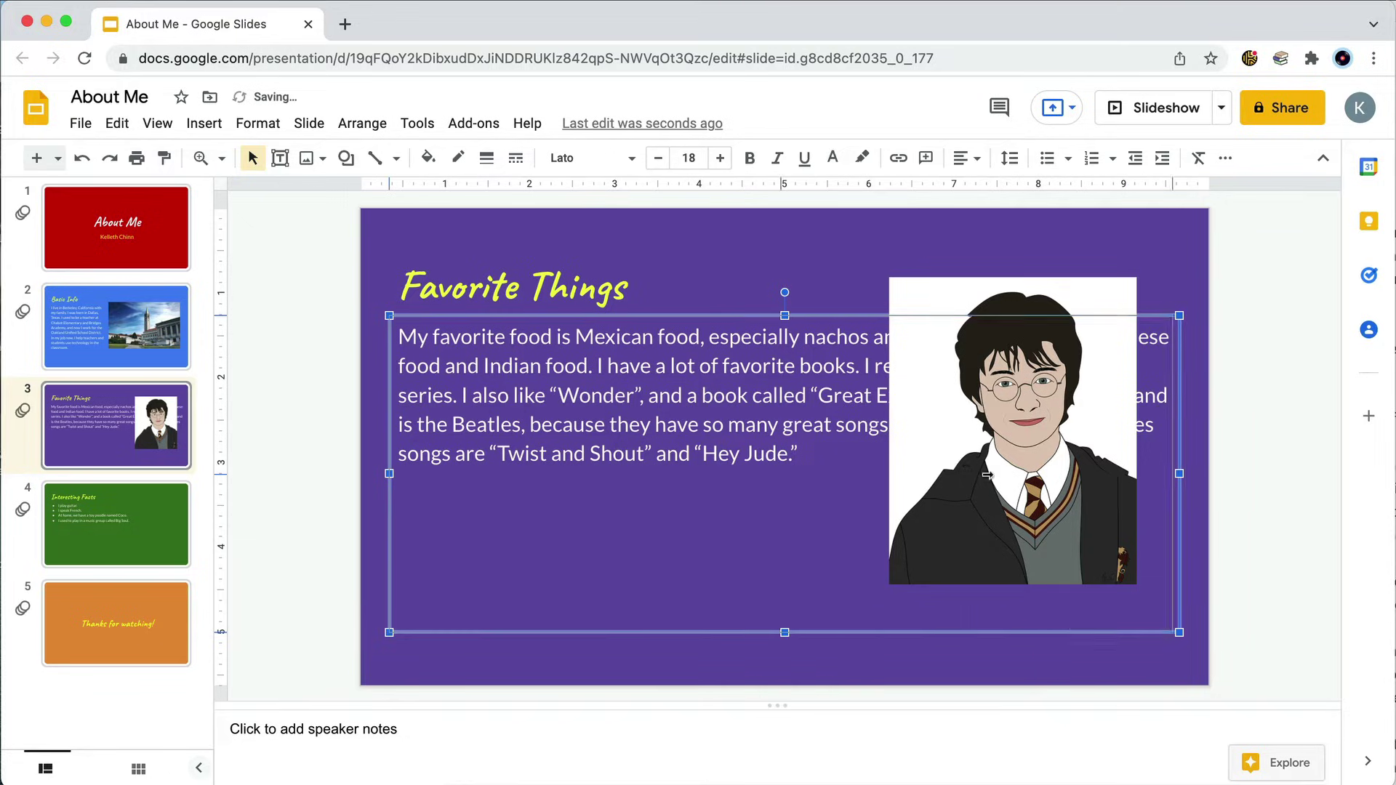
pyautogui.moveTo(957, 474); pyautogui.dragTo(847, 472)
pyautogui.moveTo(992, 476); pyautogui.dragTo(1002, 518)
# Step: Insert a web-searched acoustic guitar photo onto the Interesting Facts slide
pyautogui.click(118, 529)
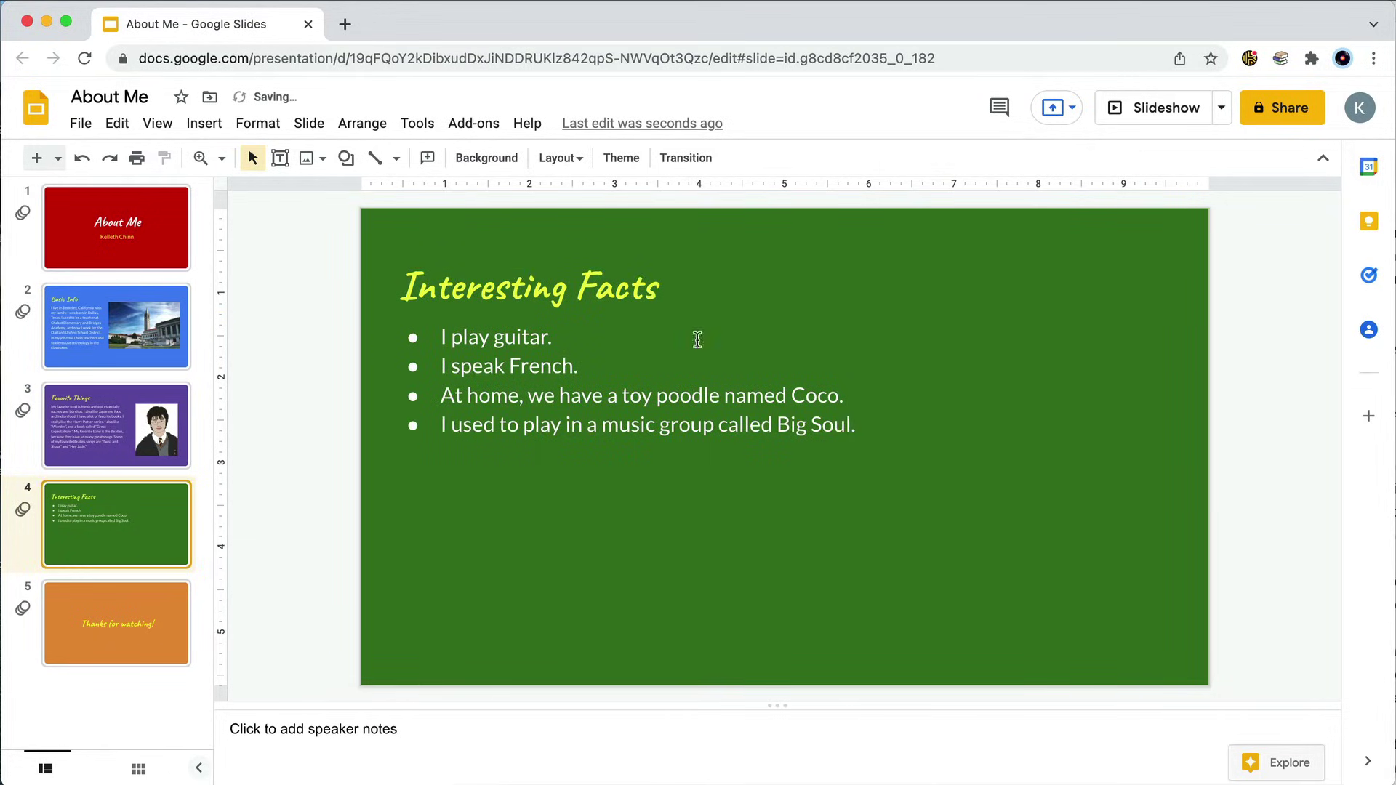
pyautogui.click(203, 124)
pyautogui.moveTo(237, 158)
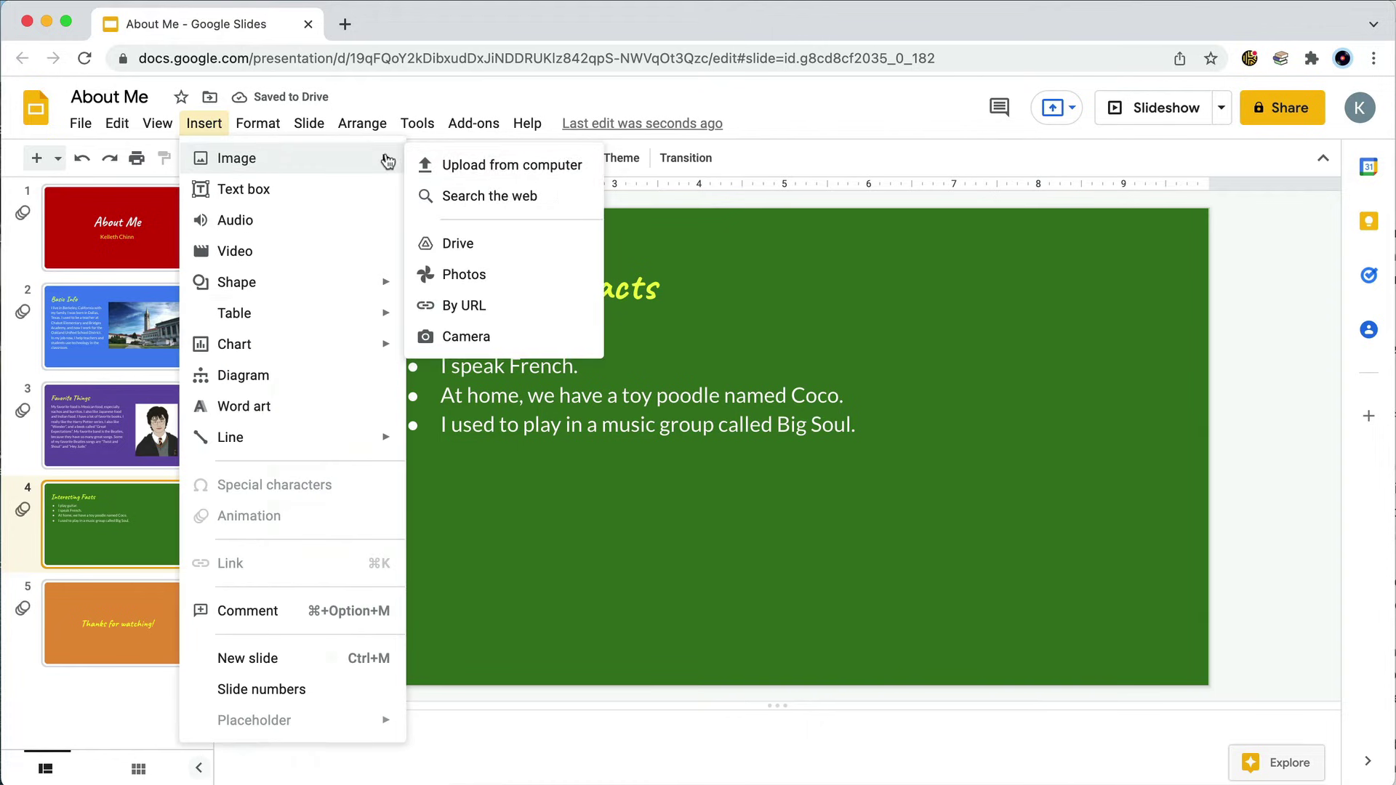
pyautogui.click(465, 196)
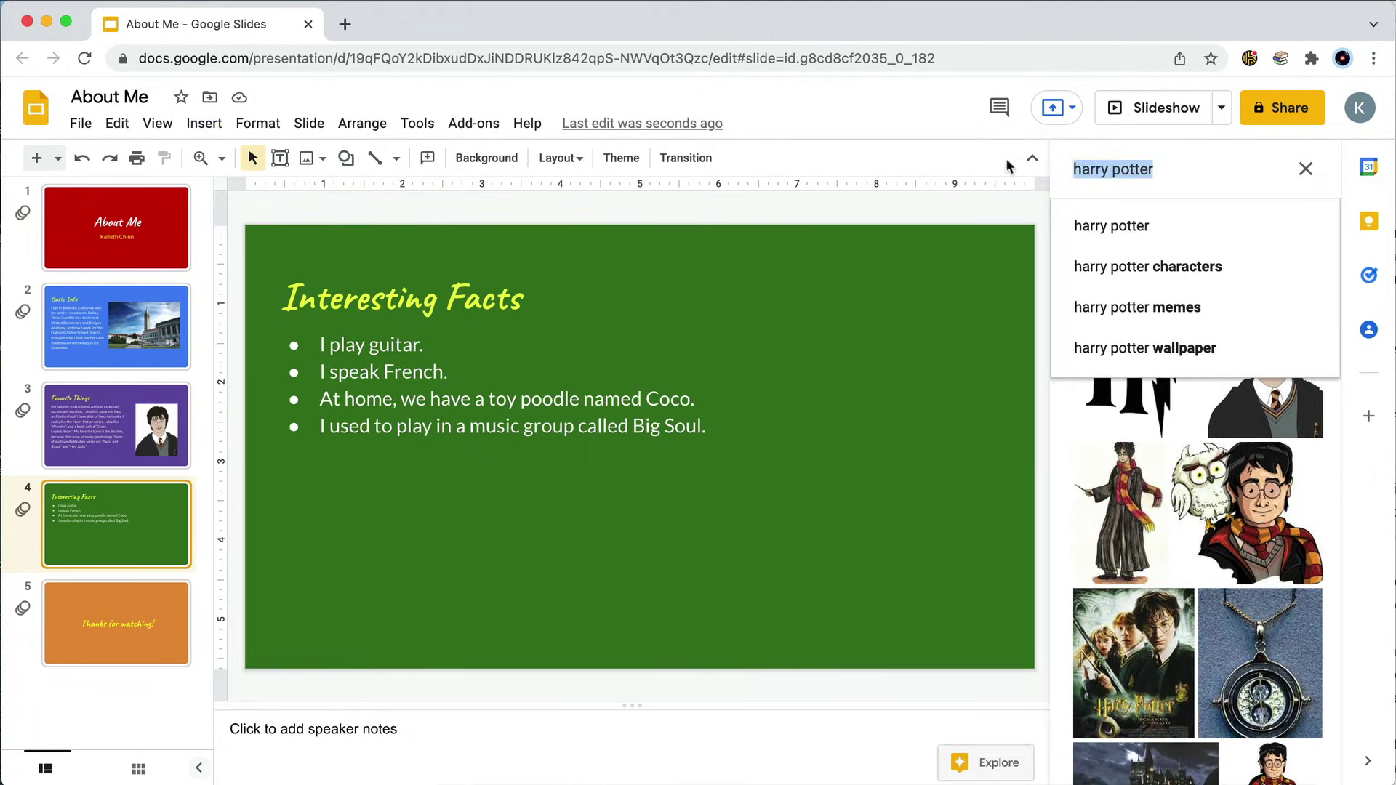
pyautogui.write('guitar')
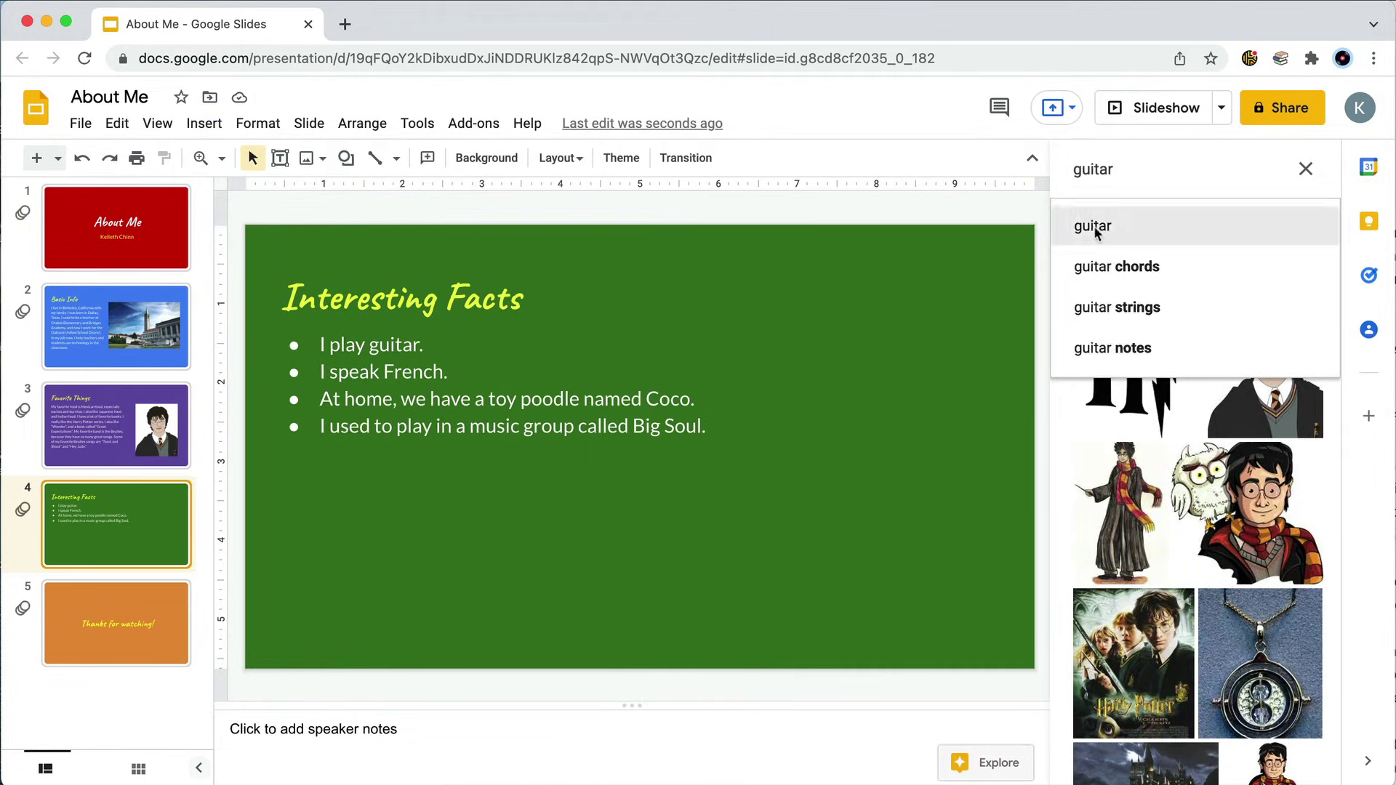
pyautogui.click(1096, 231)
pyautogui.scroll(-3, 1109, 446)
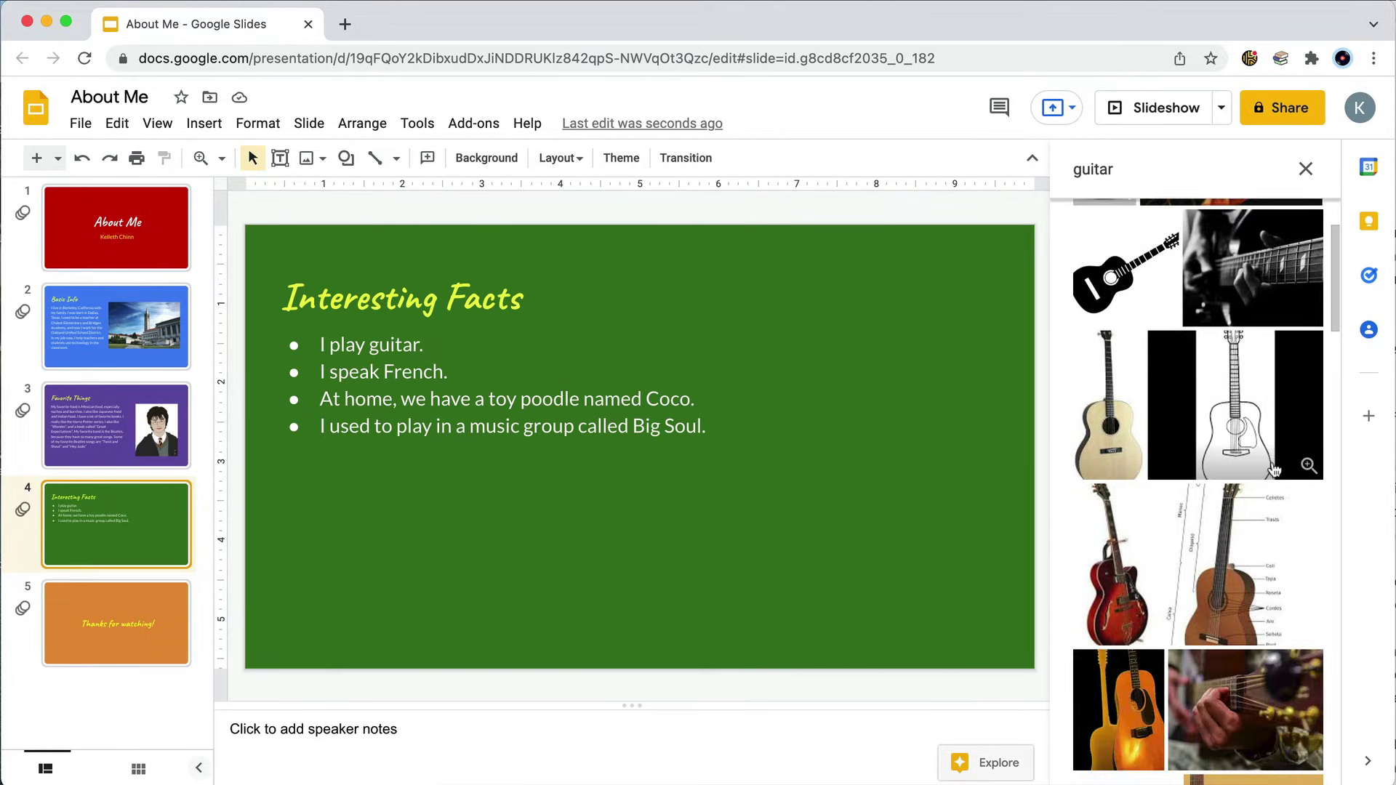
pyautogui.click(1103, 443)
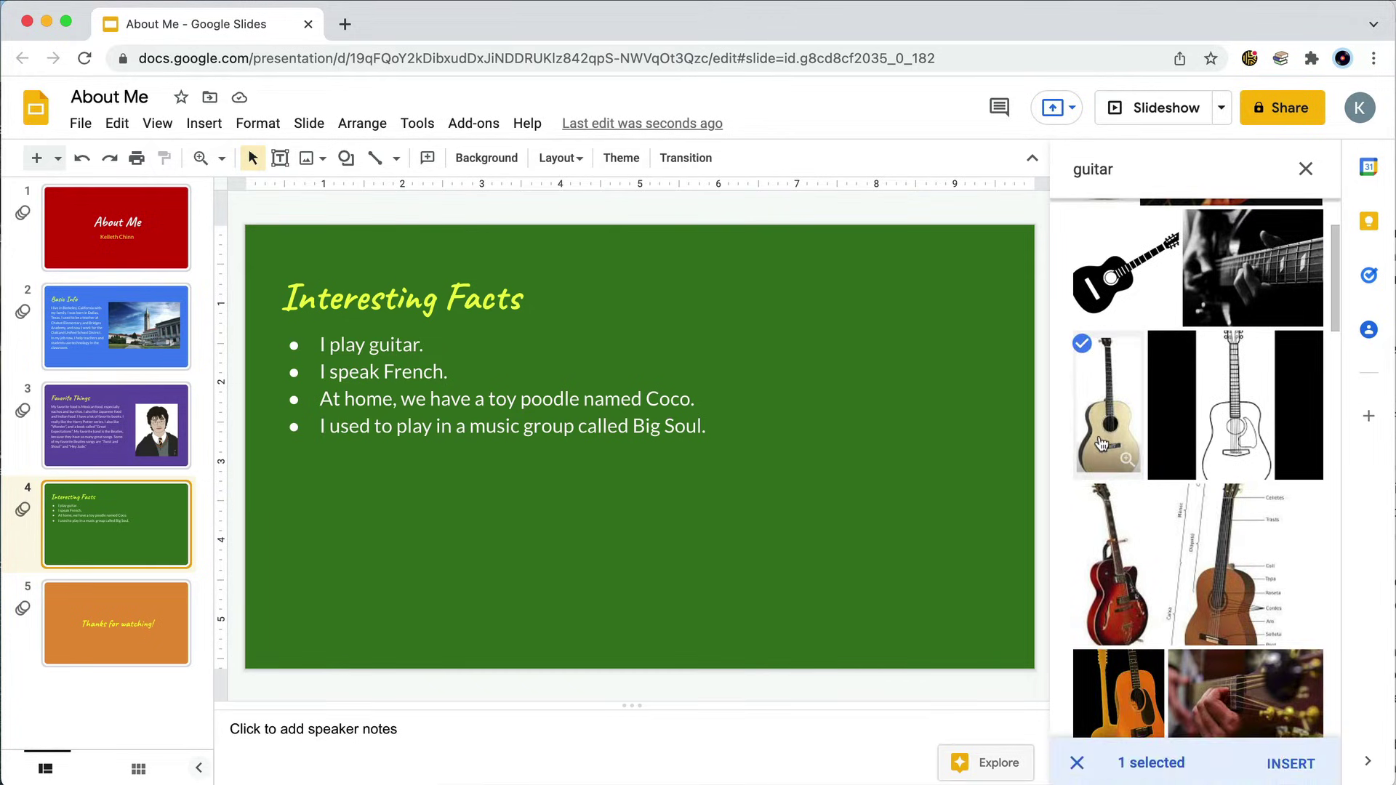
pyautogui.click(1282, 762)
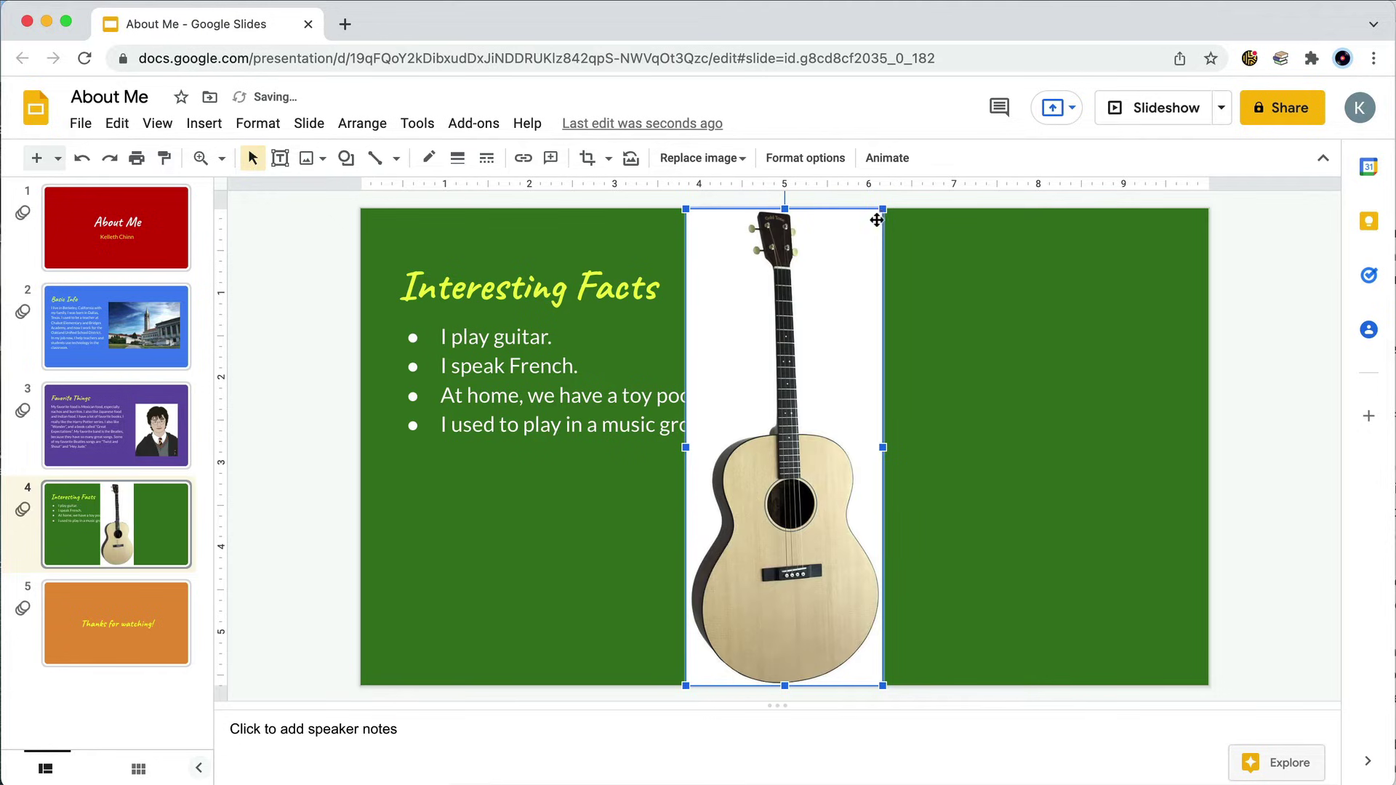
# Step: Shrink the guitar photo and place it right of the bullets
pyautogui.moveTo(878, 217); pyautogui.dragTo(841, 302)
pyautogui.moveTo(778, 472); pyautogui.dragTo(1021, 429)
pyautogui.click(1135, 455)
pyautogui.click(1256, 496)
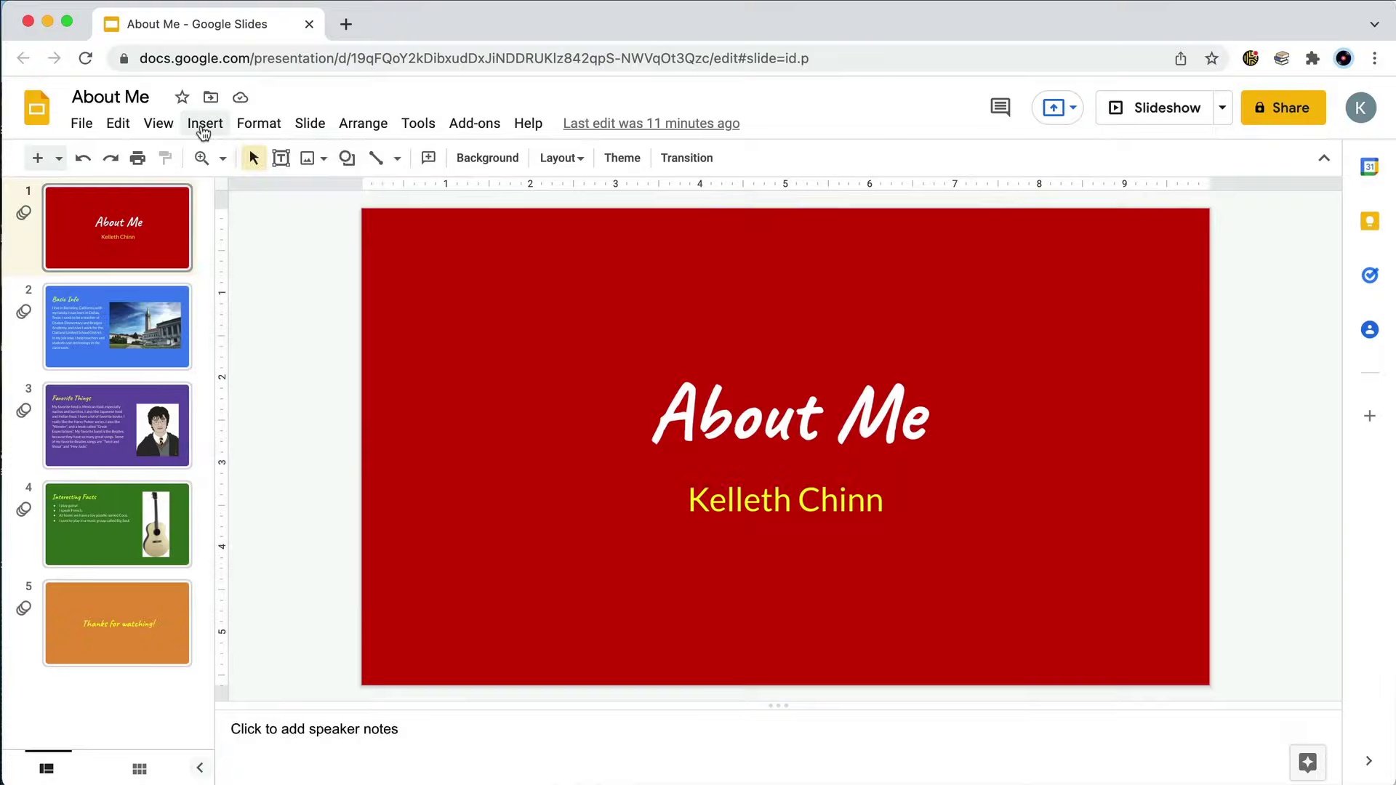
# Step: Bring up the Insert Image Camera capture window for the title slide
pyautogui.click(204, 125)
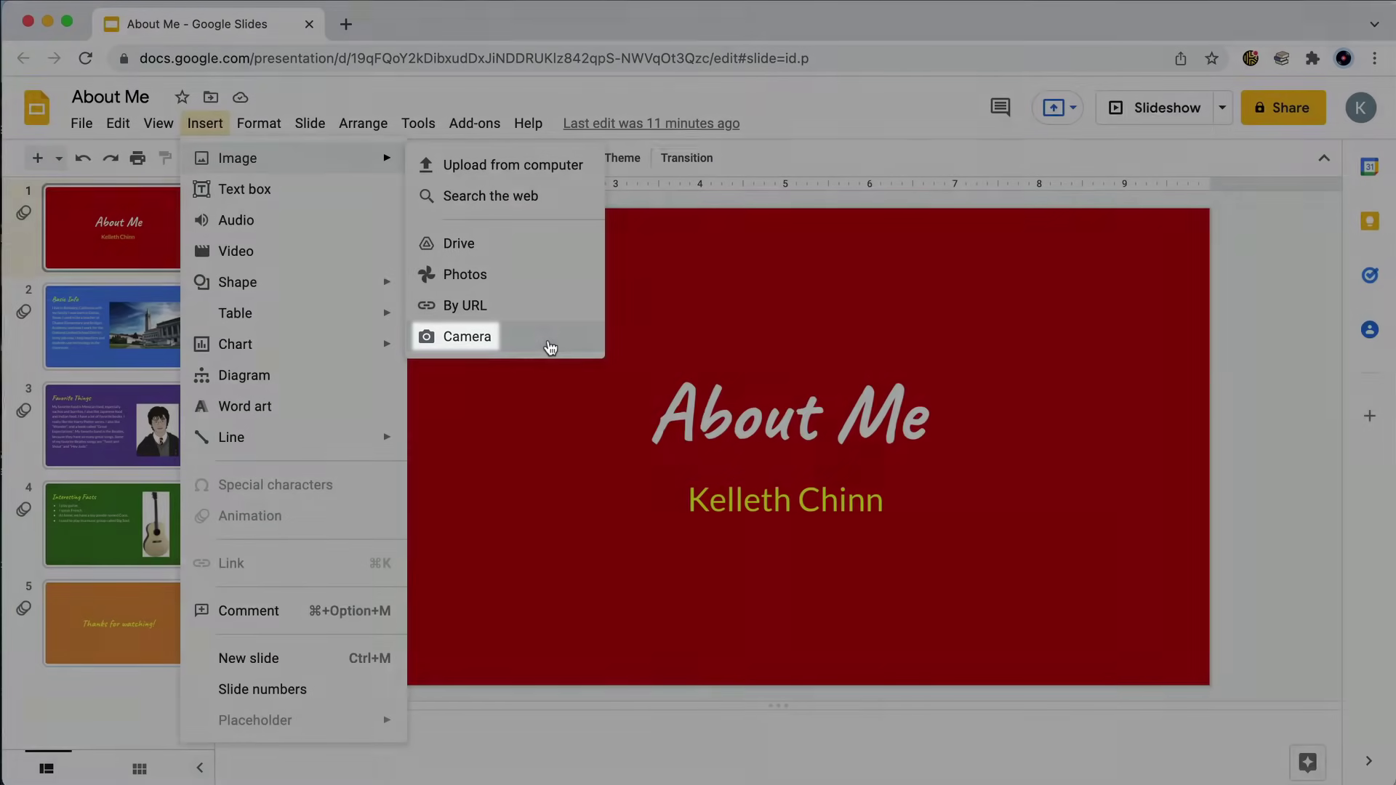
pyautogui.click(548, 341)
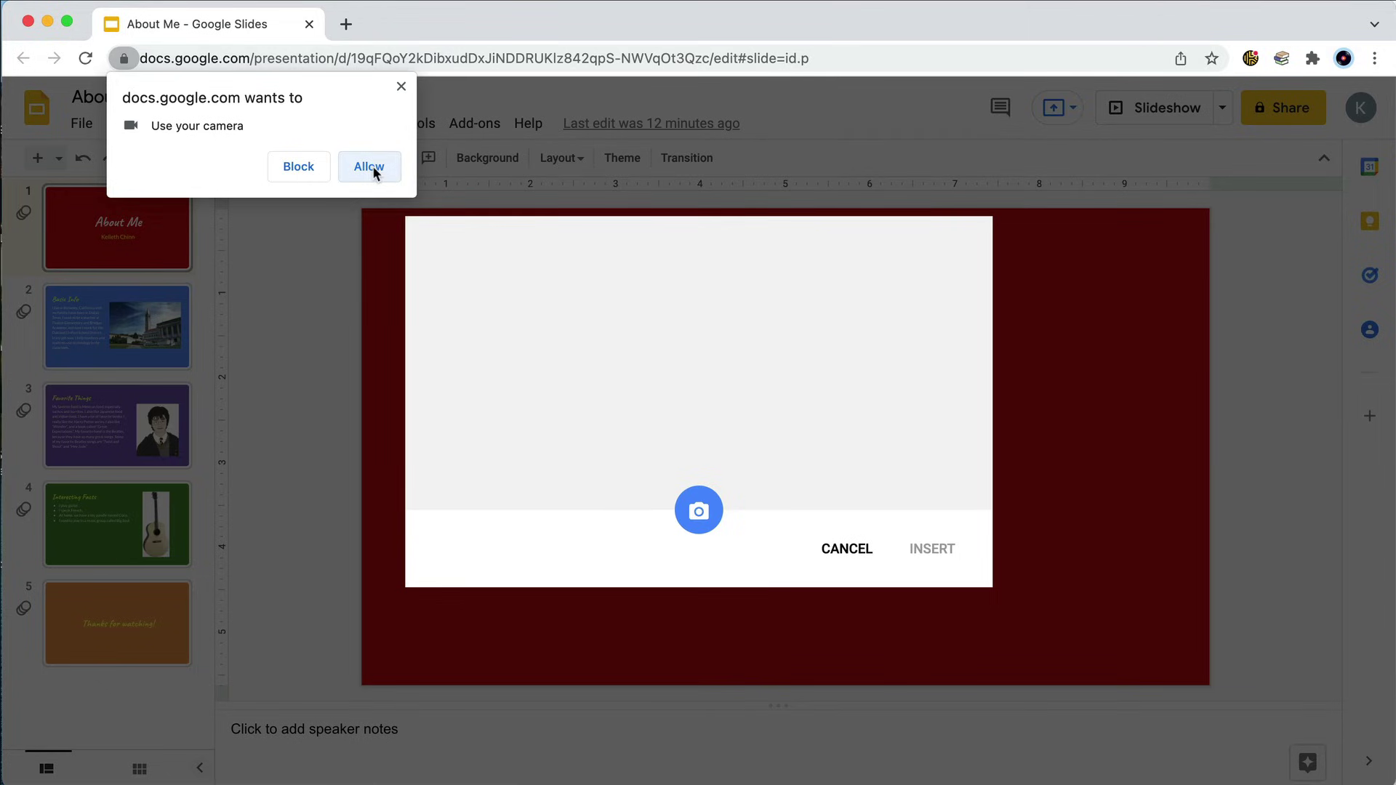
# Step: Allow camera access, take two snapshots, and insert the second onto the title slide
pyautogui.click(370, 167)
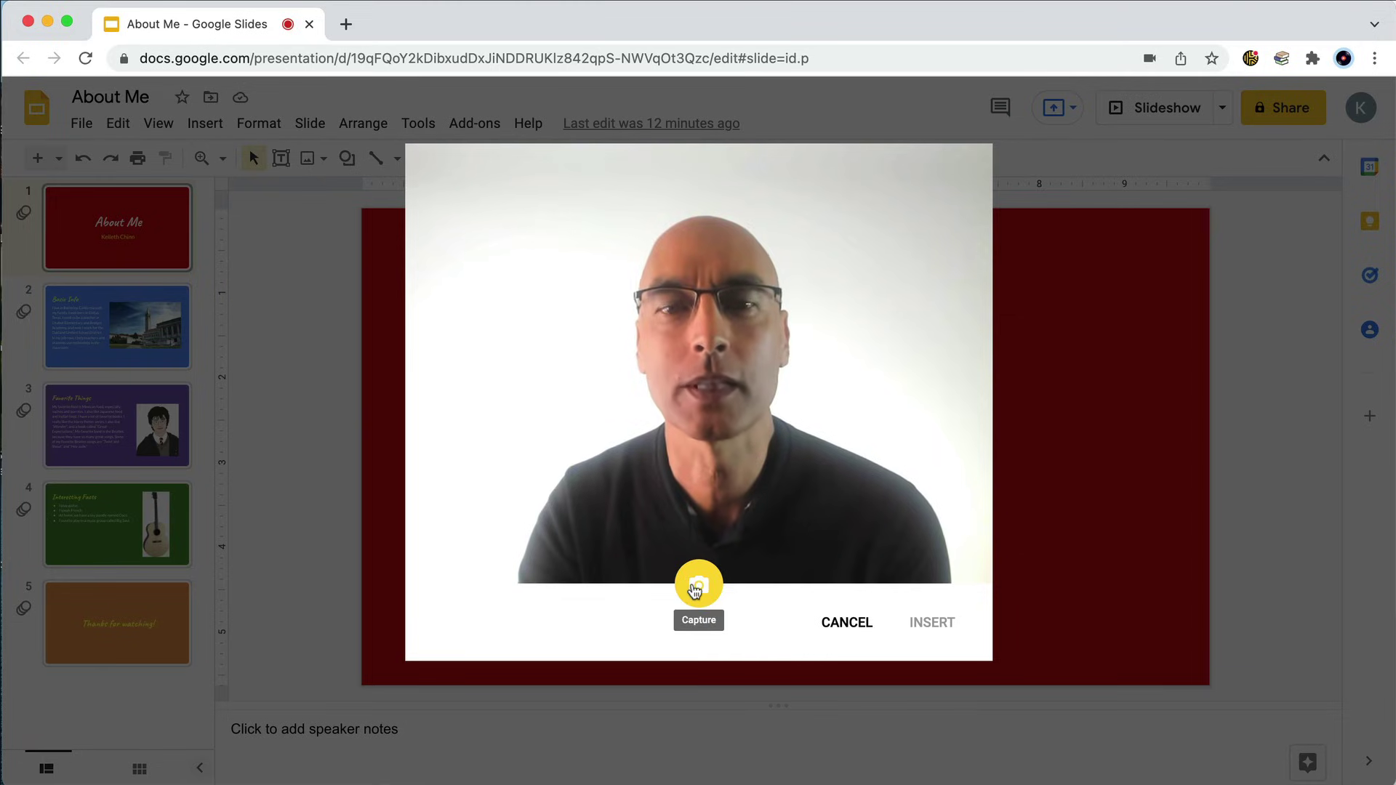
pyautogui.click(697, 586)
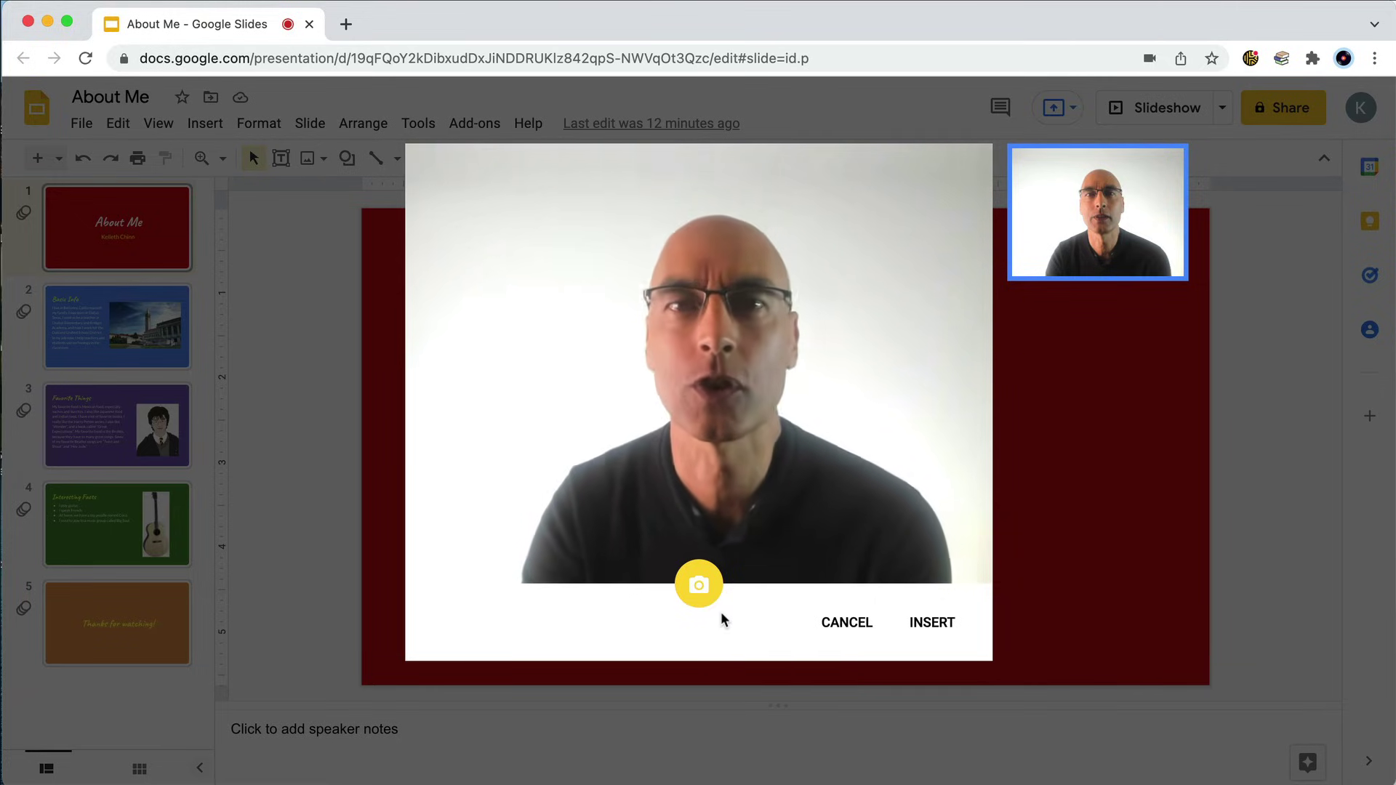
pyautogui.click(699, 585)
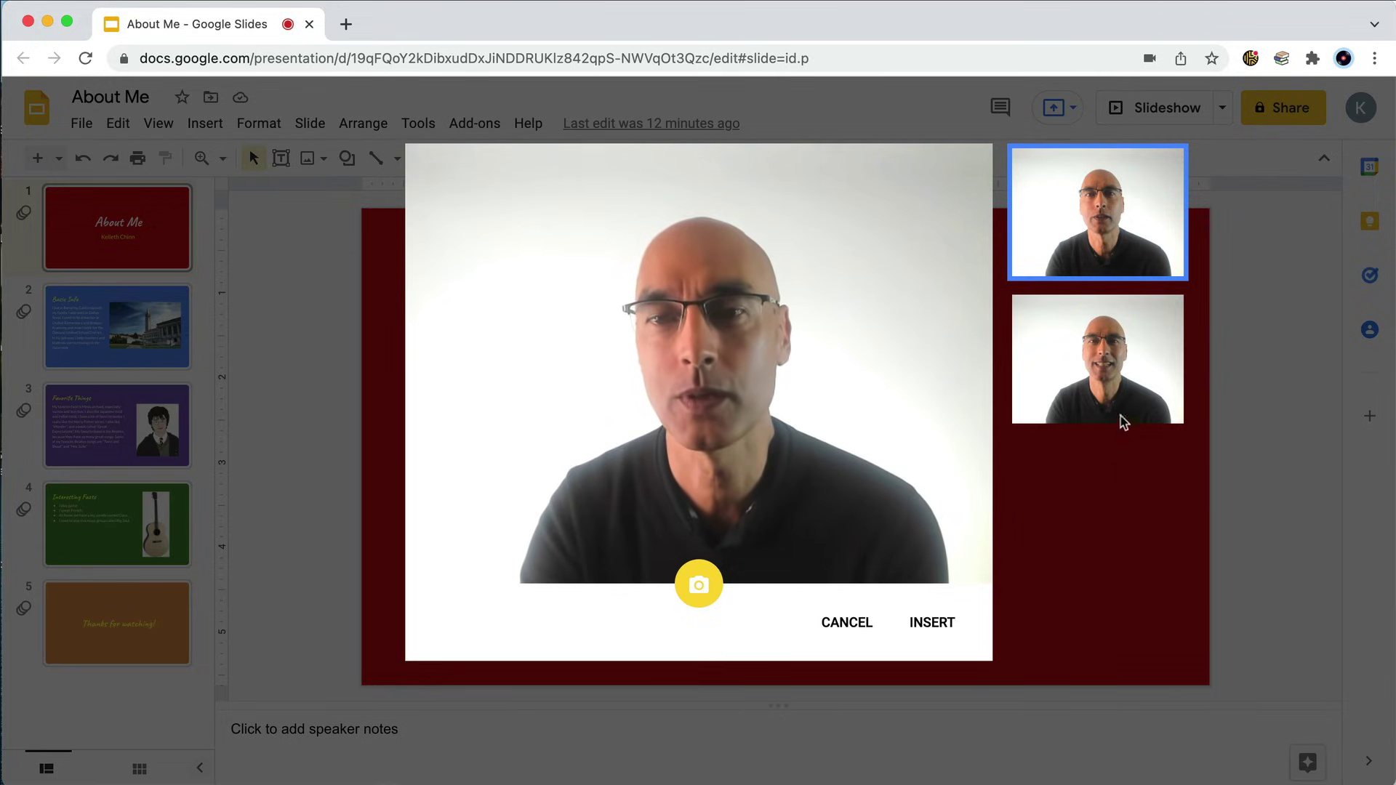
pyautogui.click(1139, 388)
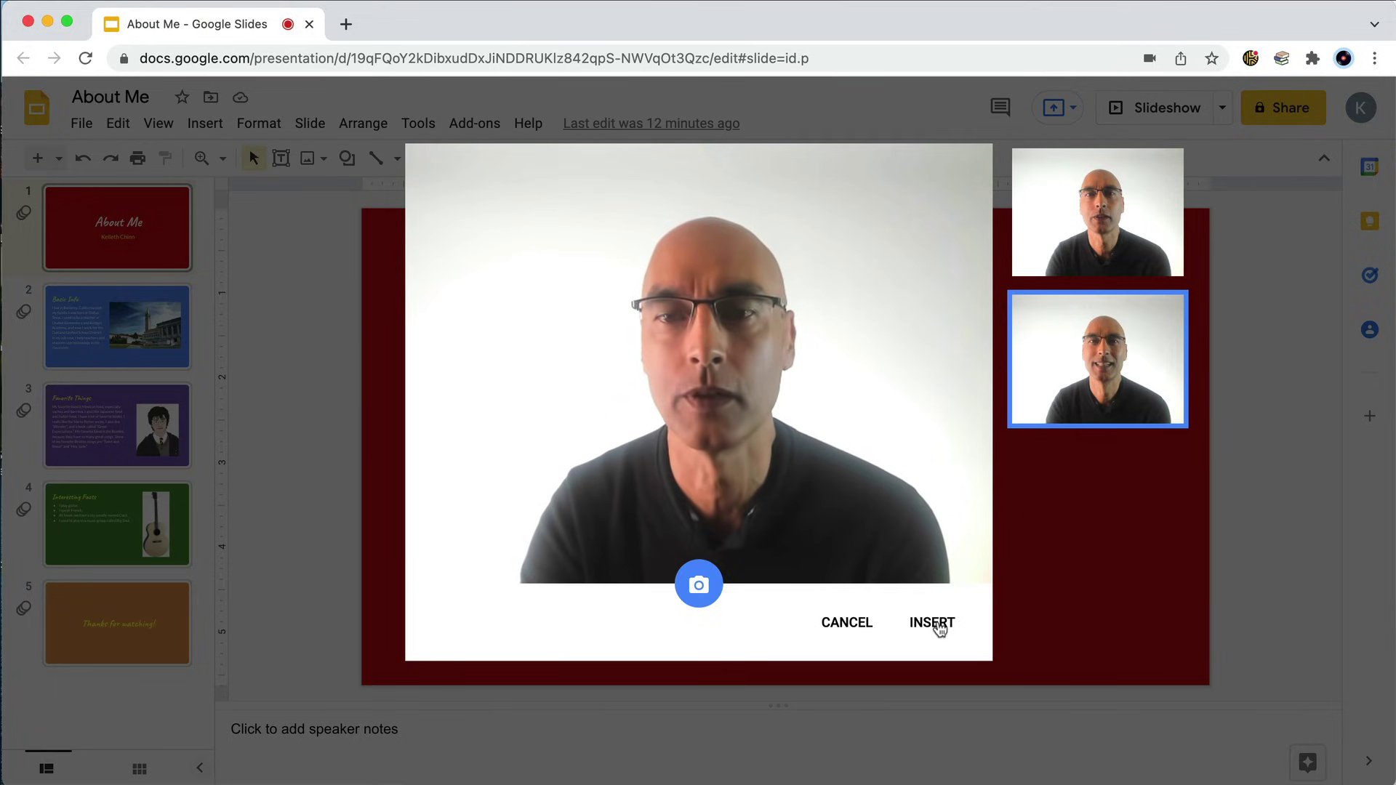
pyautogui.click(934, 624)
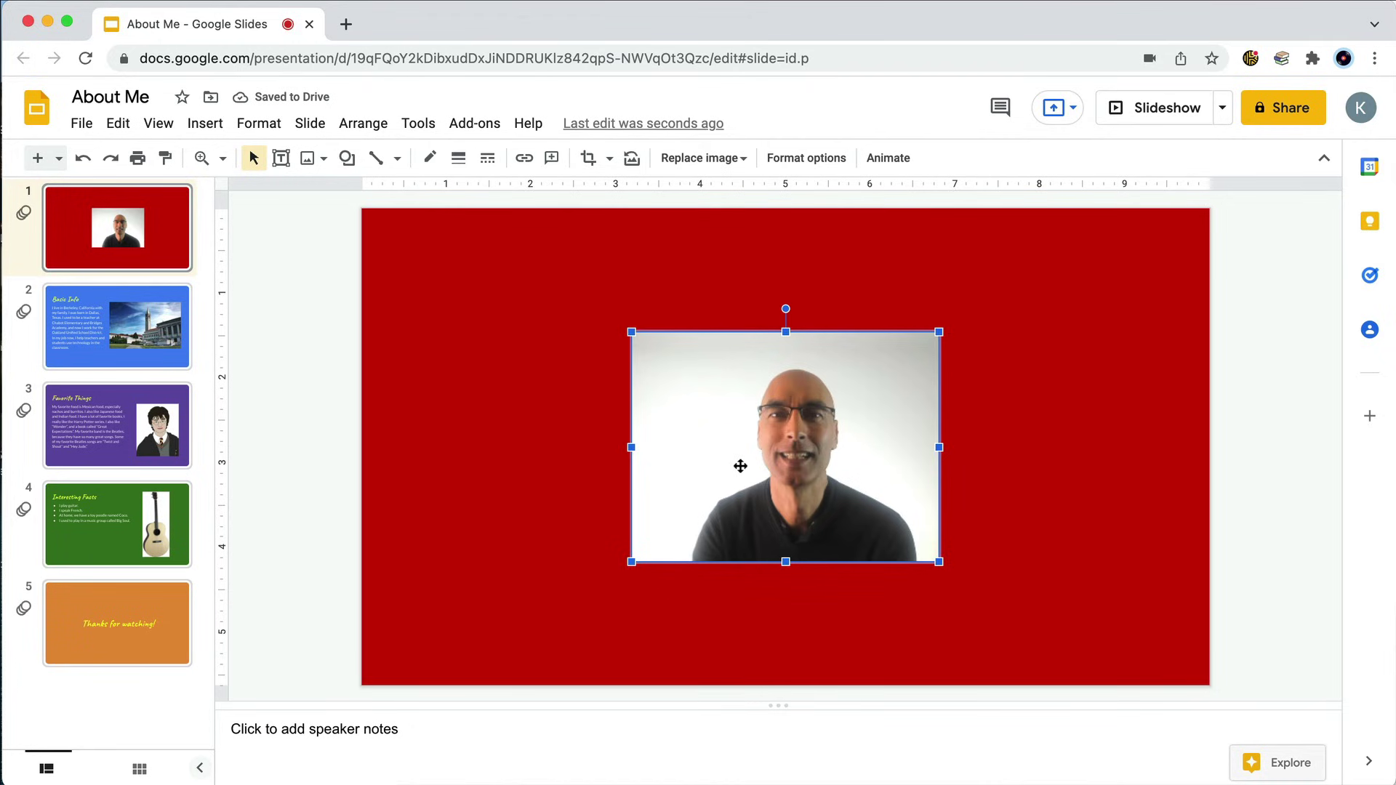
# Step: Move the webcam photo right and shift the About Me title and name subtitle left
pyautogui.moveTo(738, 466); pyautogui.dragTo(952, 469)
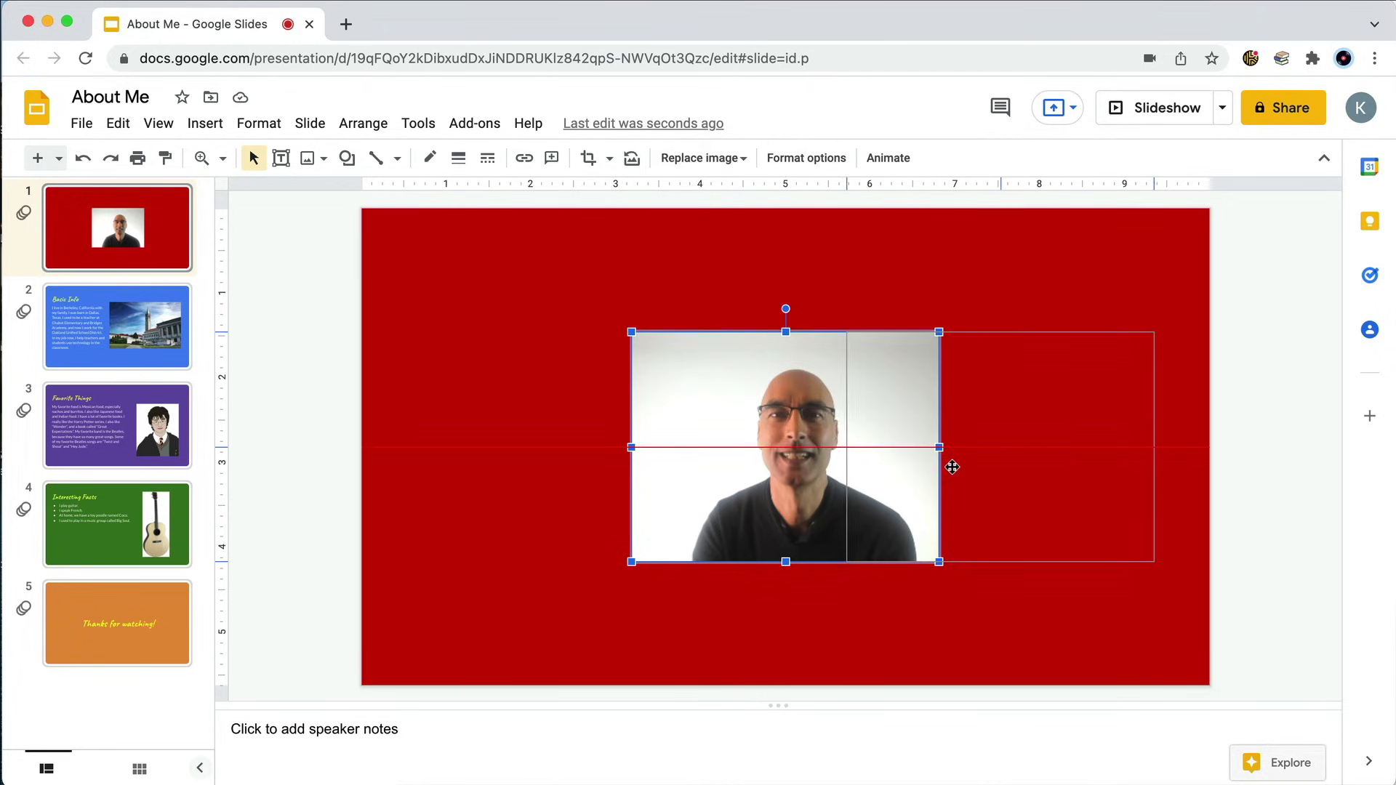
pyautogui.click(746, 426)
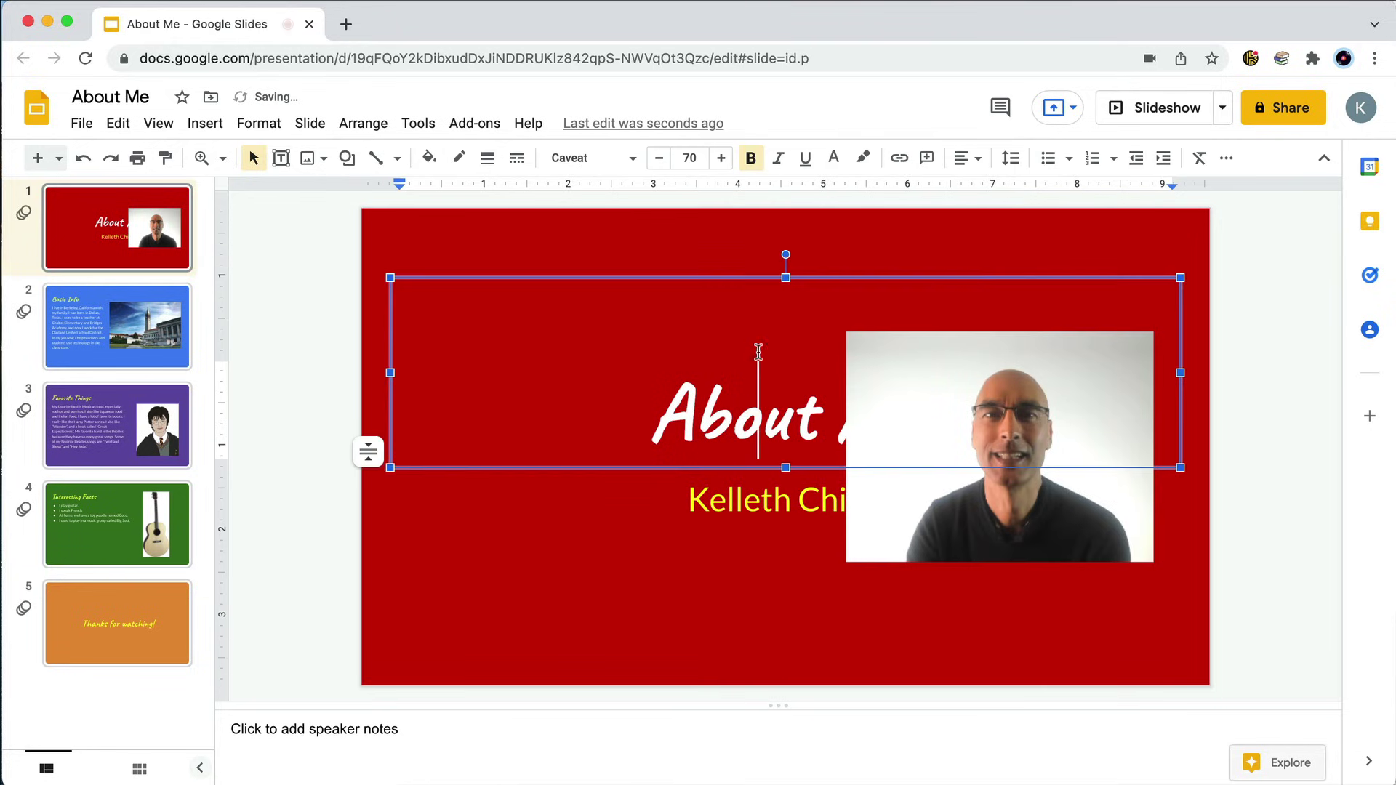
pyautogui.moveTo(804, 283); pyautogui.dragTo(706, 285)
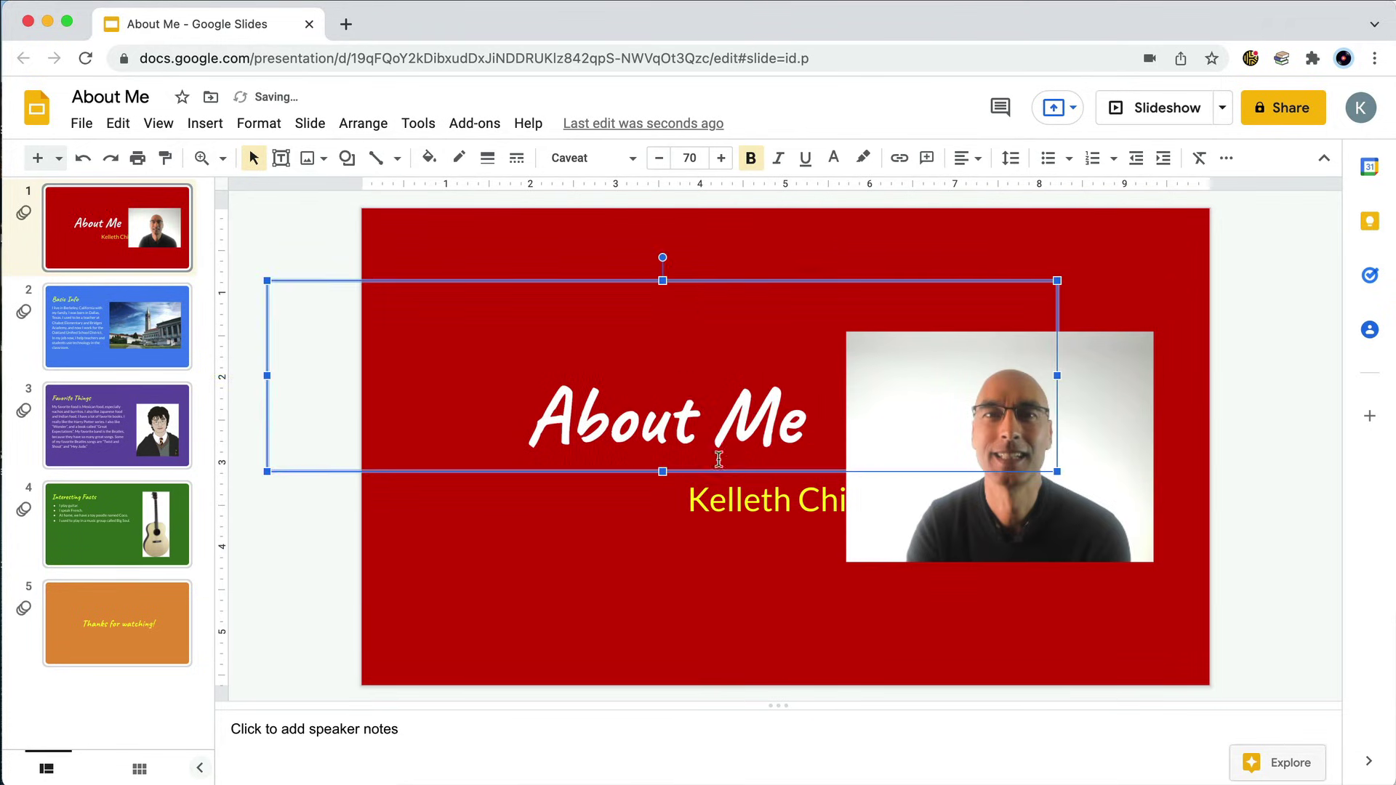
pyautogui.click(748, 532)
pyautogui.moveTo(818, 471); pyautogui.dragTo(683, 471)
pyautogui.click(1017, 619)
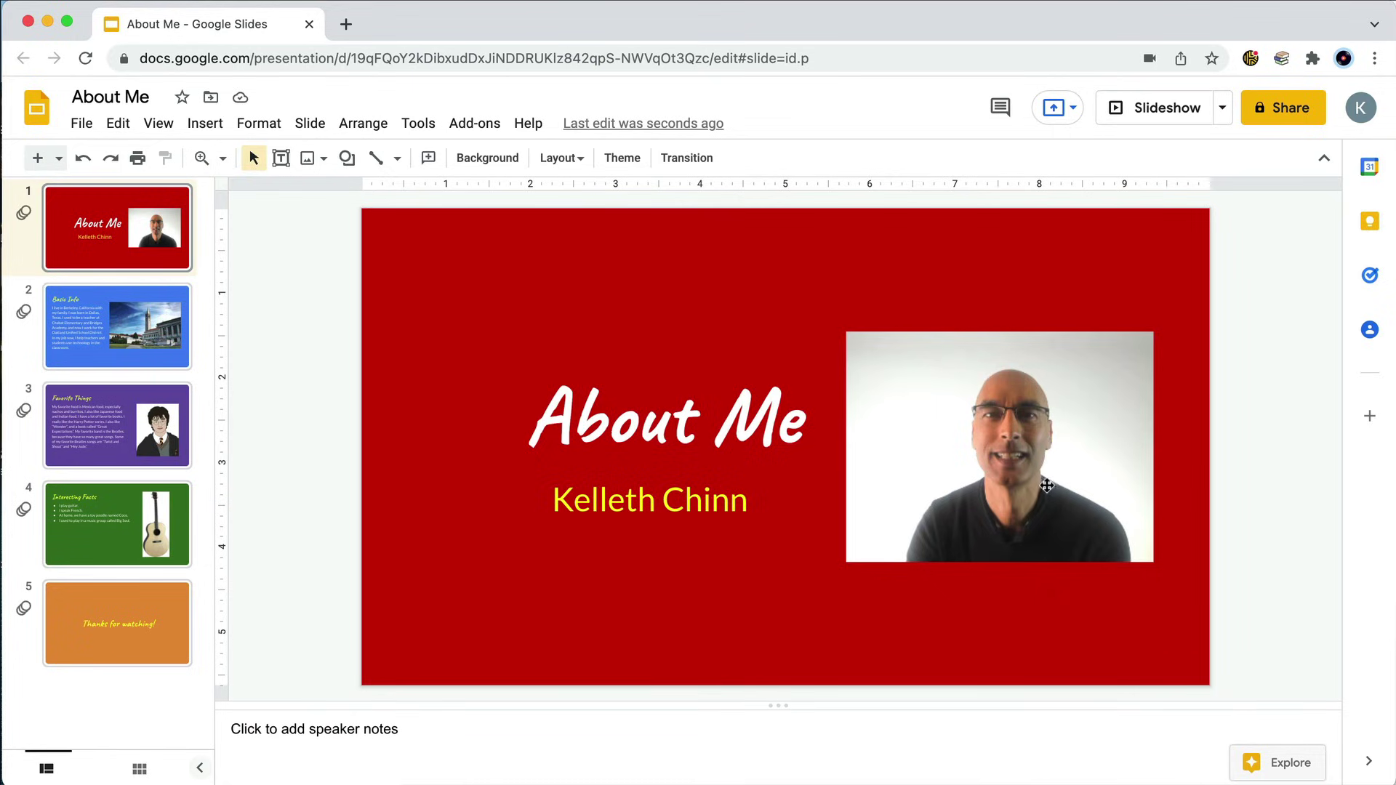
# Step: Crop the webcam photo's left, right and top edges, then nudge it left
pyautogui.click(980, 462)
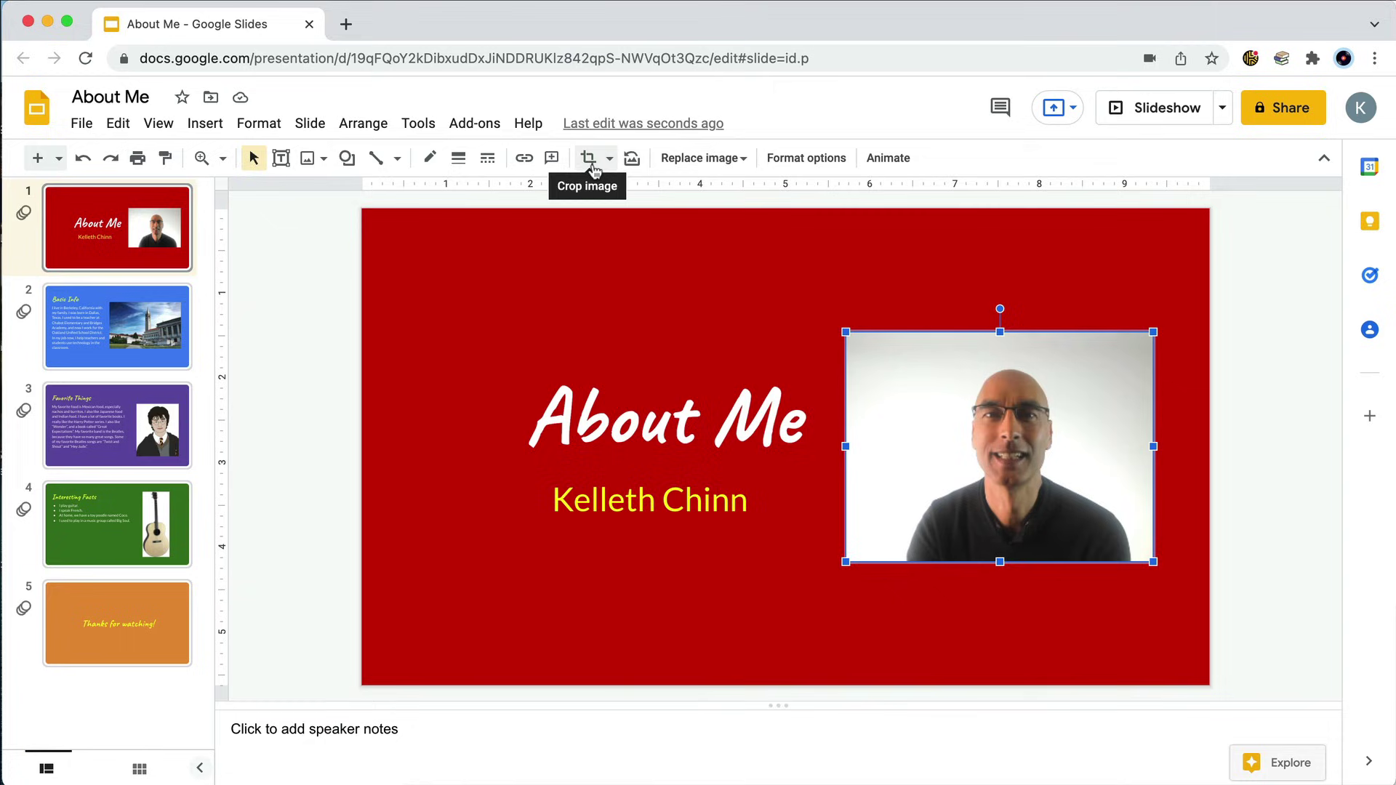
pyautogui.click(595, 173)
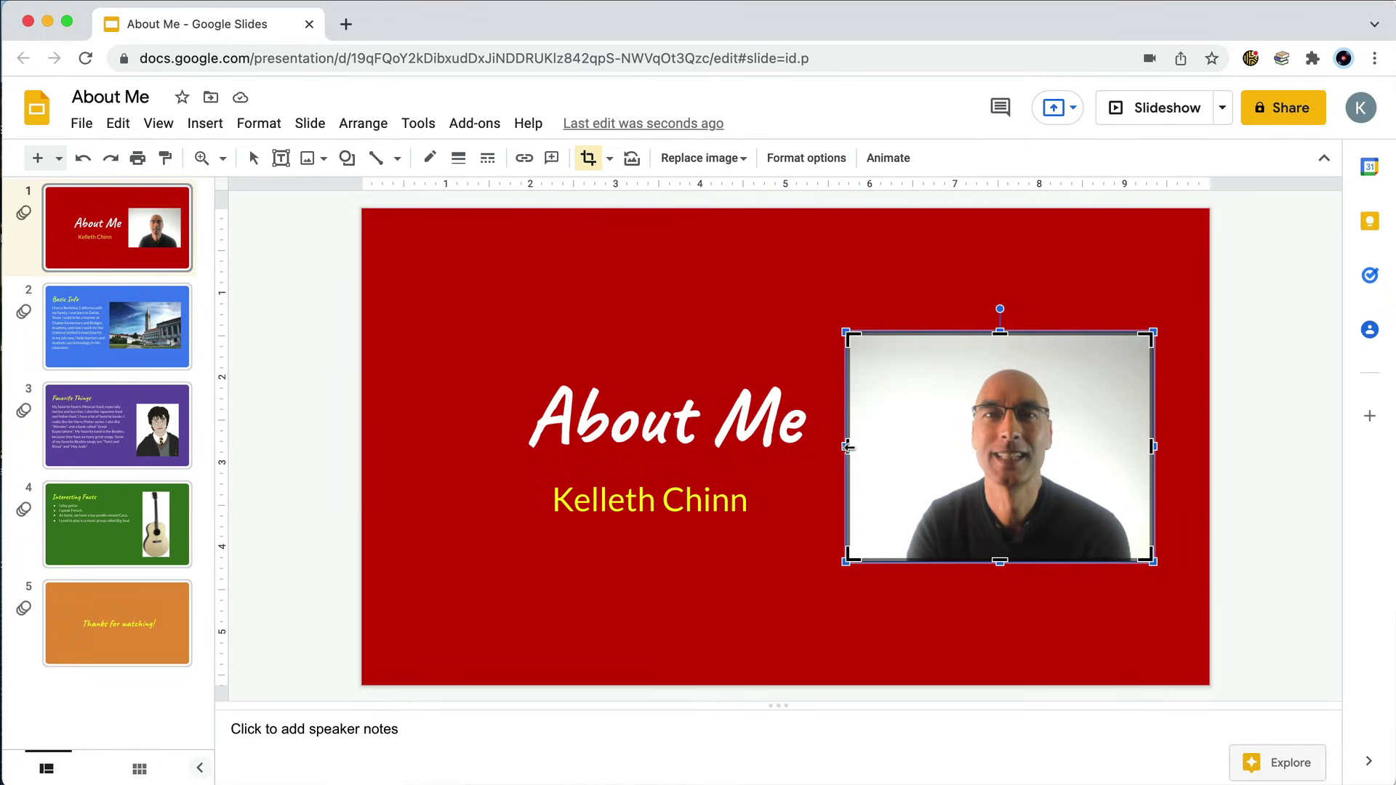
pyautogui.moveTo(849, 447); pyautogui.dragTo(894, 447)
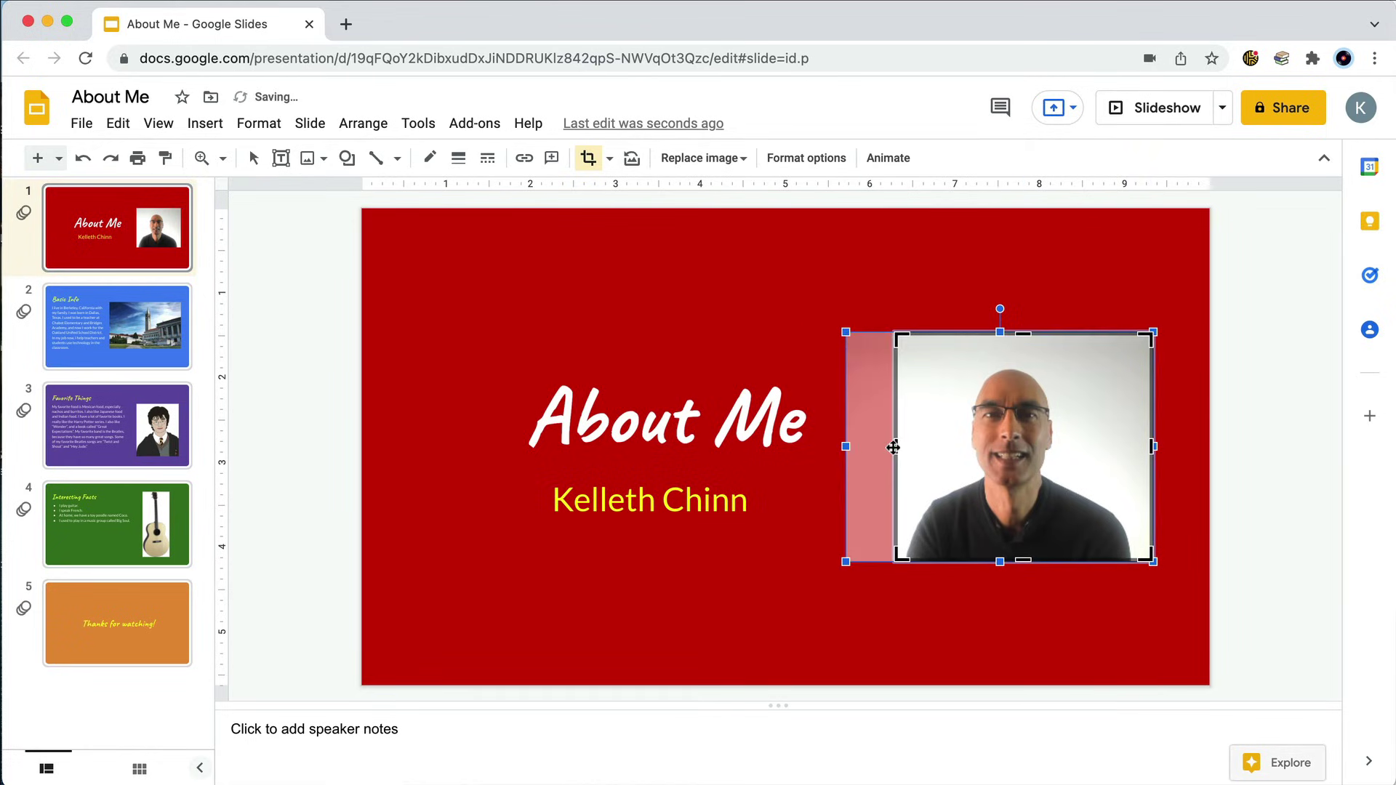
pyautogui.moveTo(1150, 446); pyautogui.dragTo(1113, 448)
pyautogui.moveTo(1007, 336); pyautogui.dragTo(1006, 344)
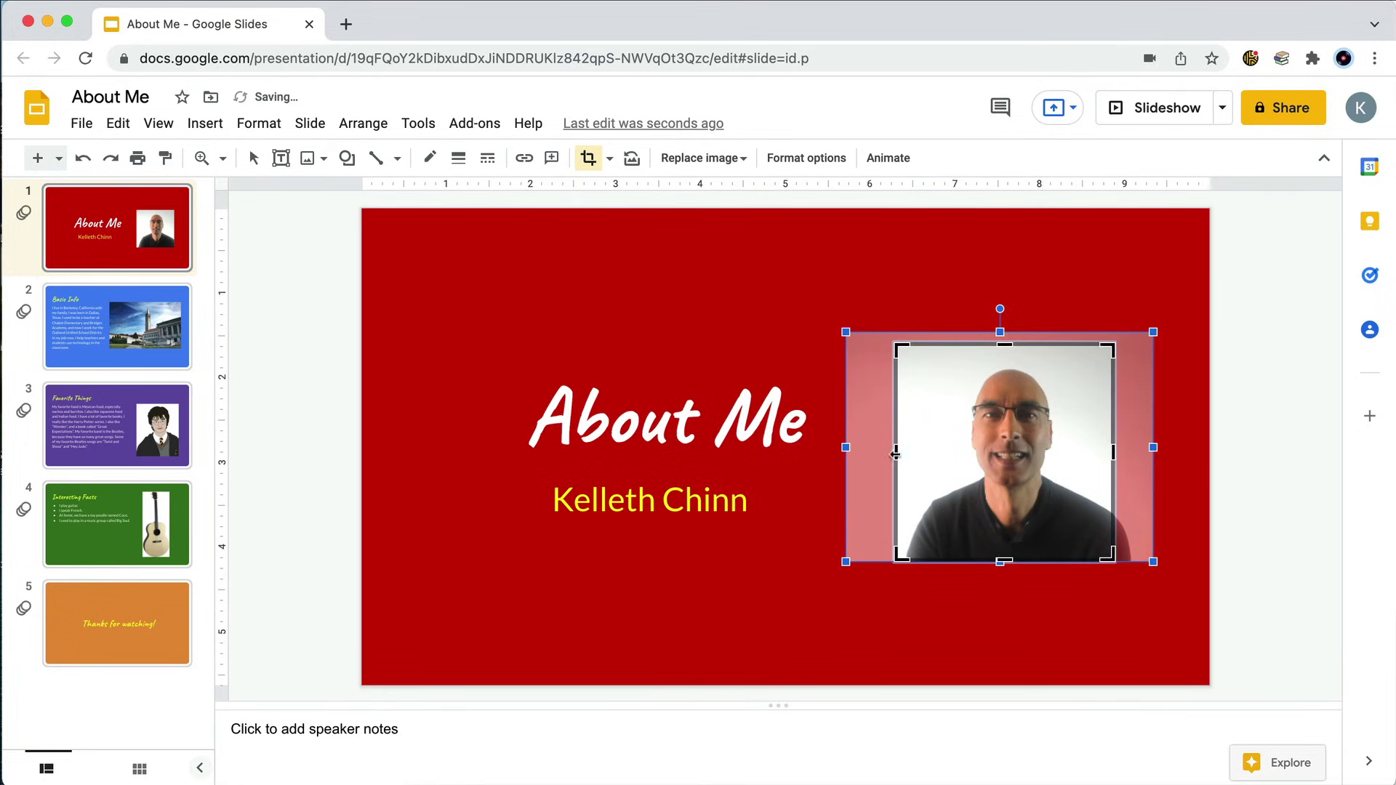
pyautogui.moveTo(896, 454); pyautogui.dragTo(907, 458)
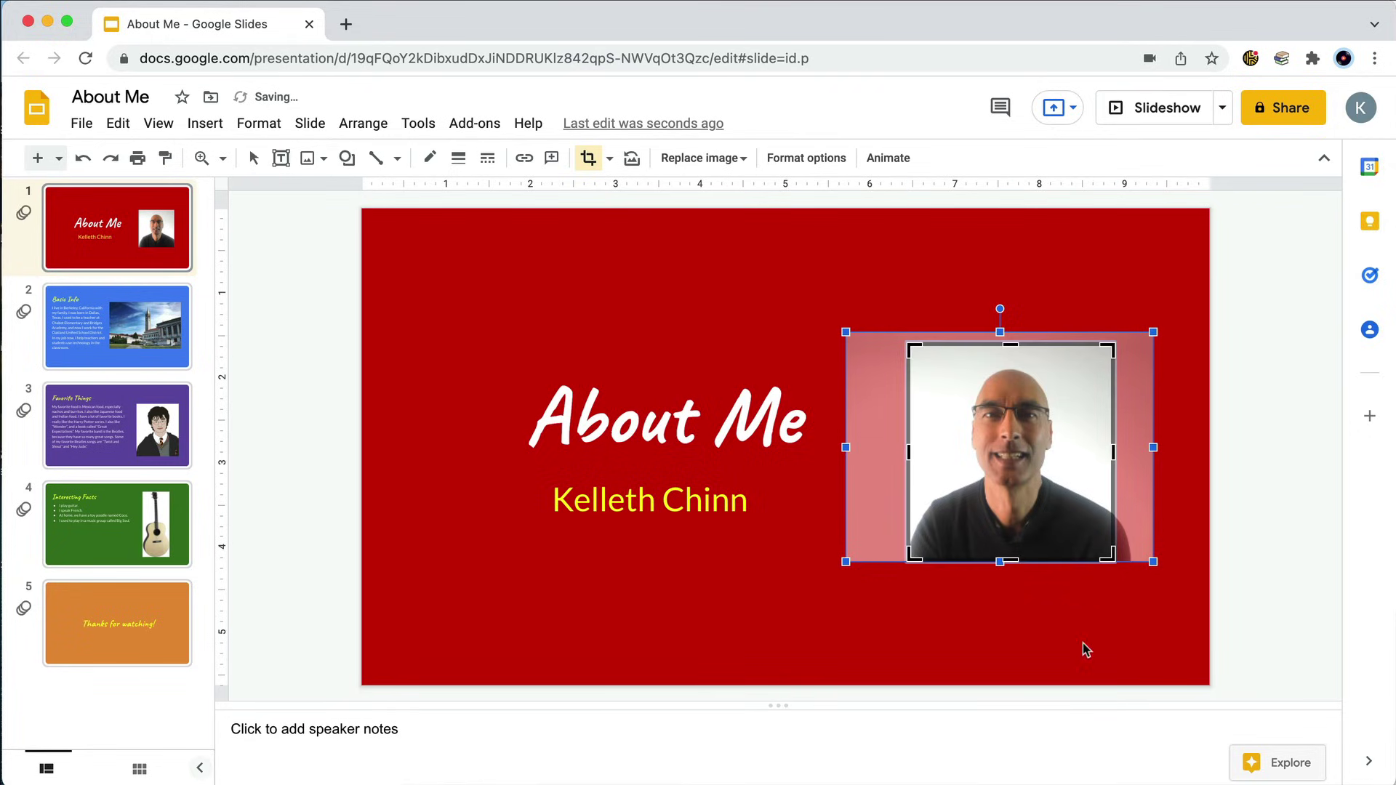
pyautogui.press('Return')
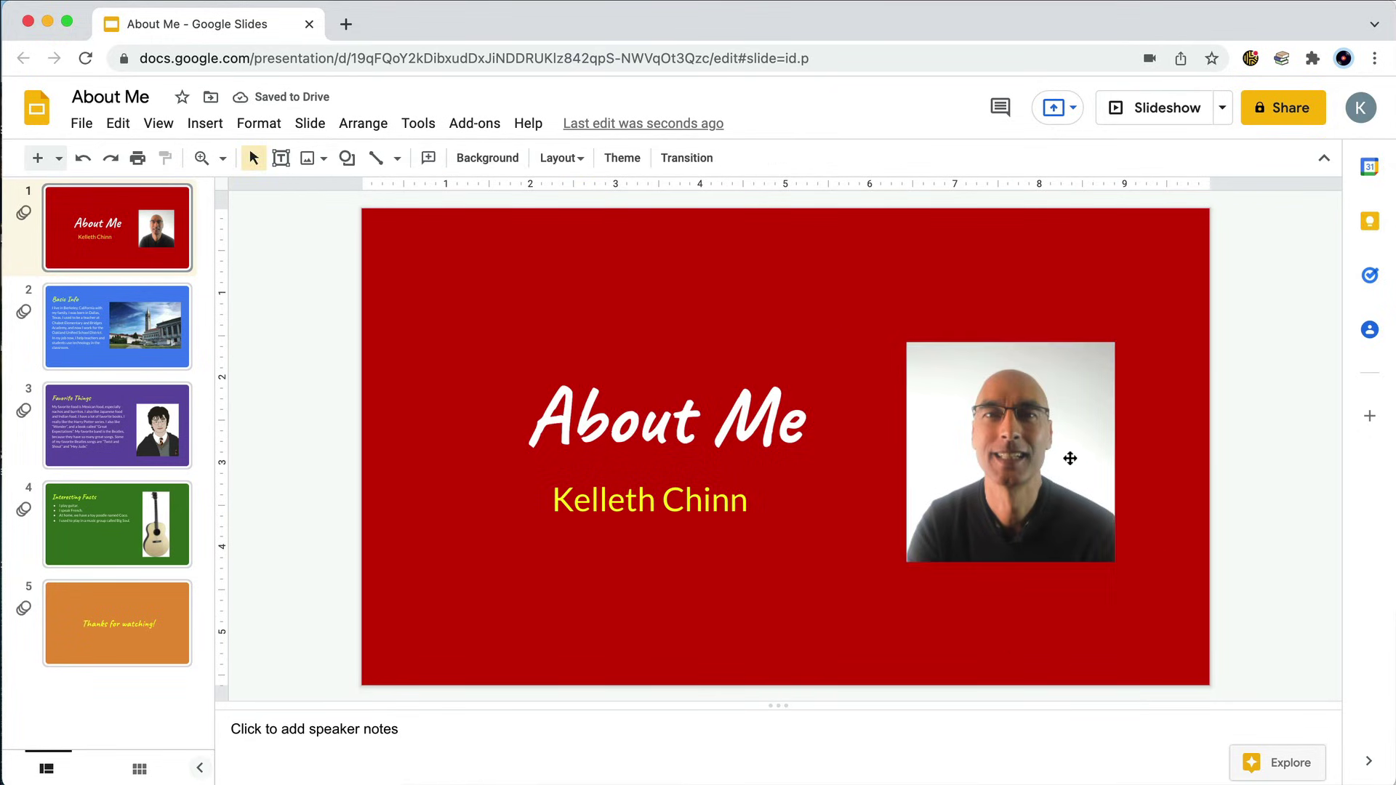
pyautogui.moveTo(1070, 459); pyautogui.dragTo(1016, 460)
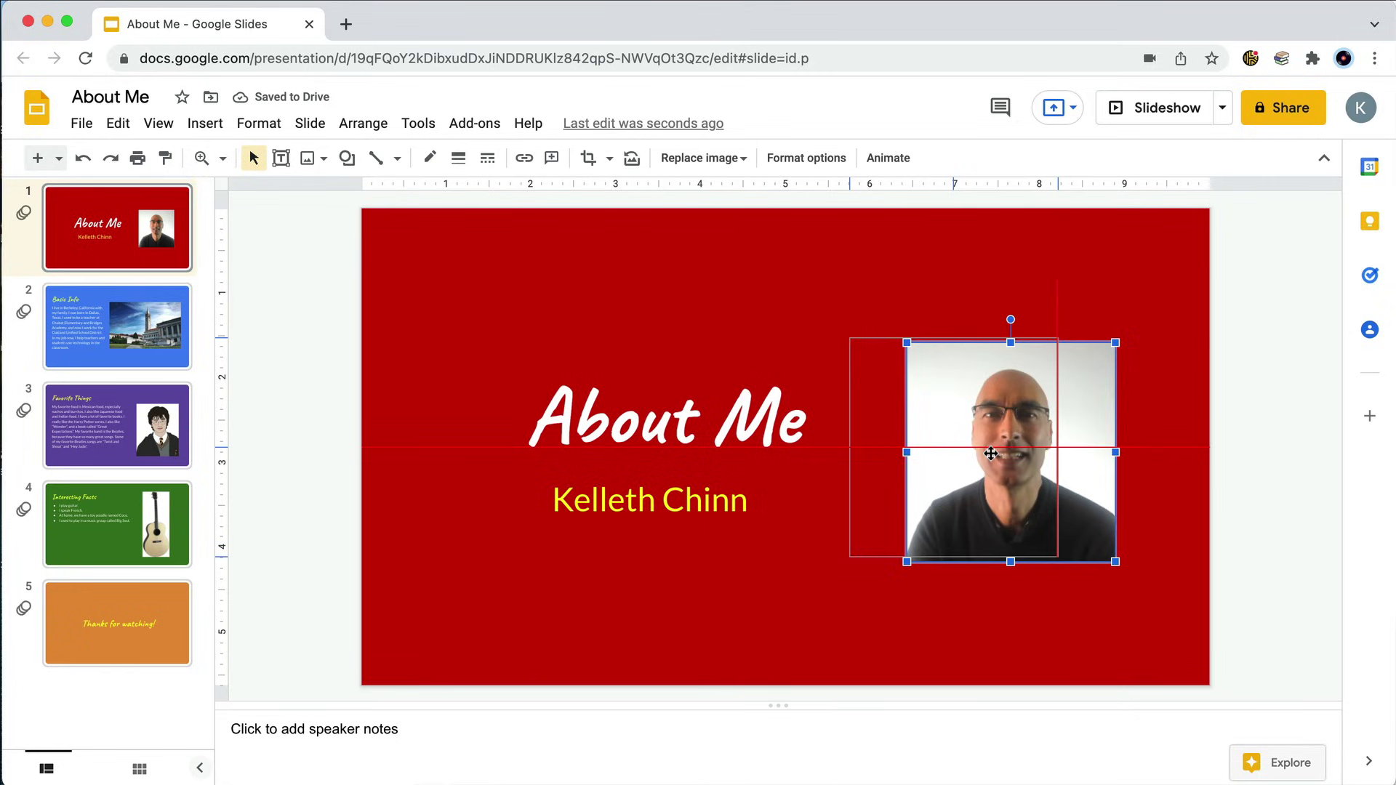
pyautogui.click(1009, 631)
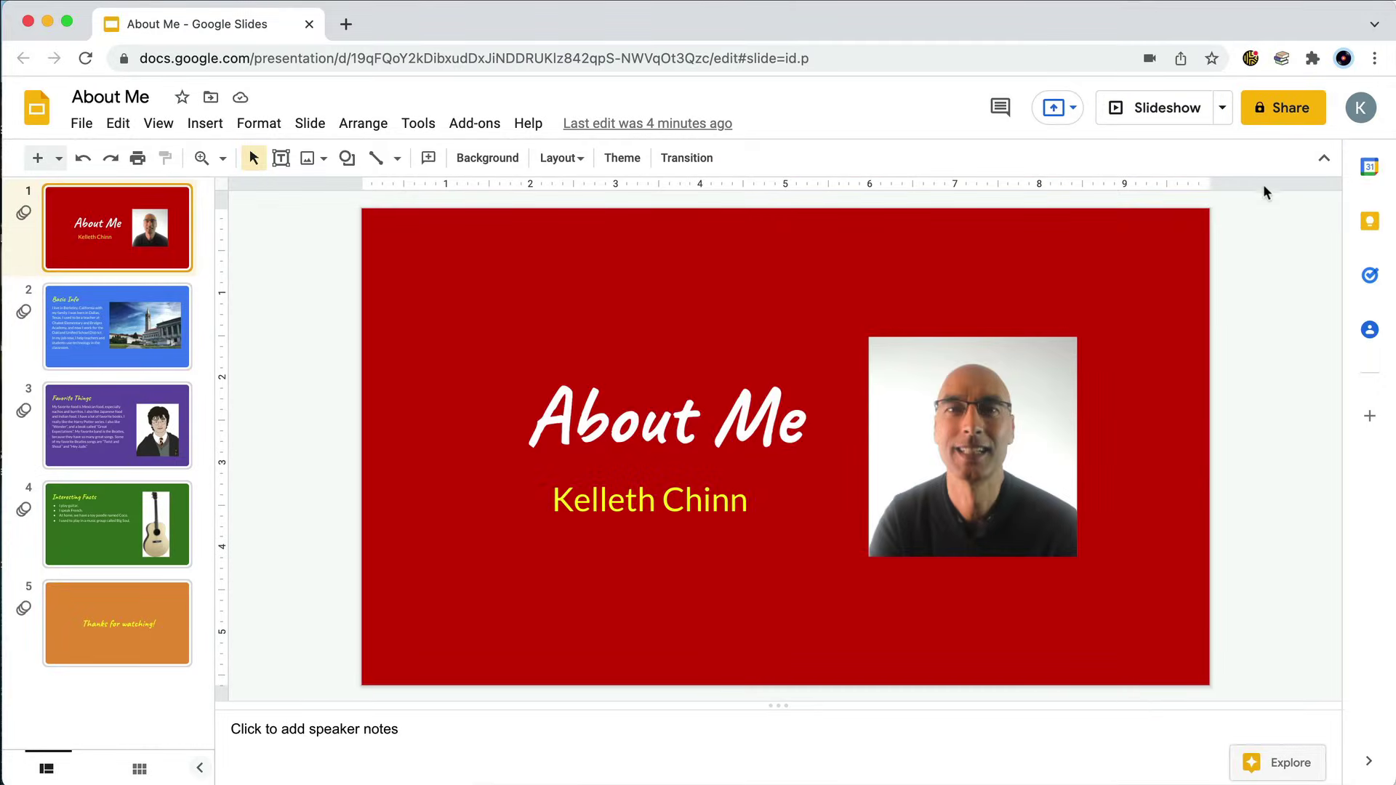
# Step: Start the full-screen slideshow from the title slide
pyautogui.click(1163, 113)
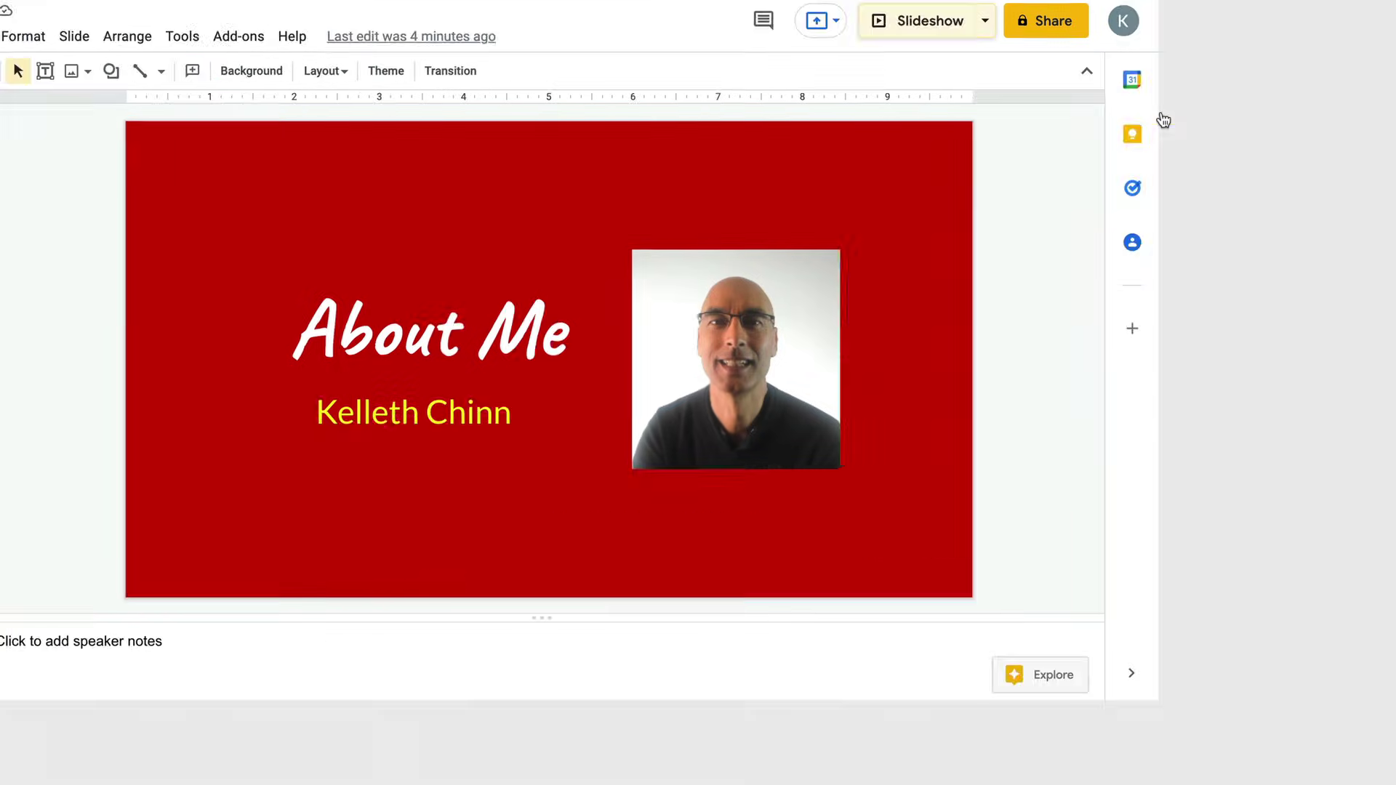